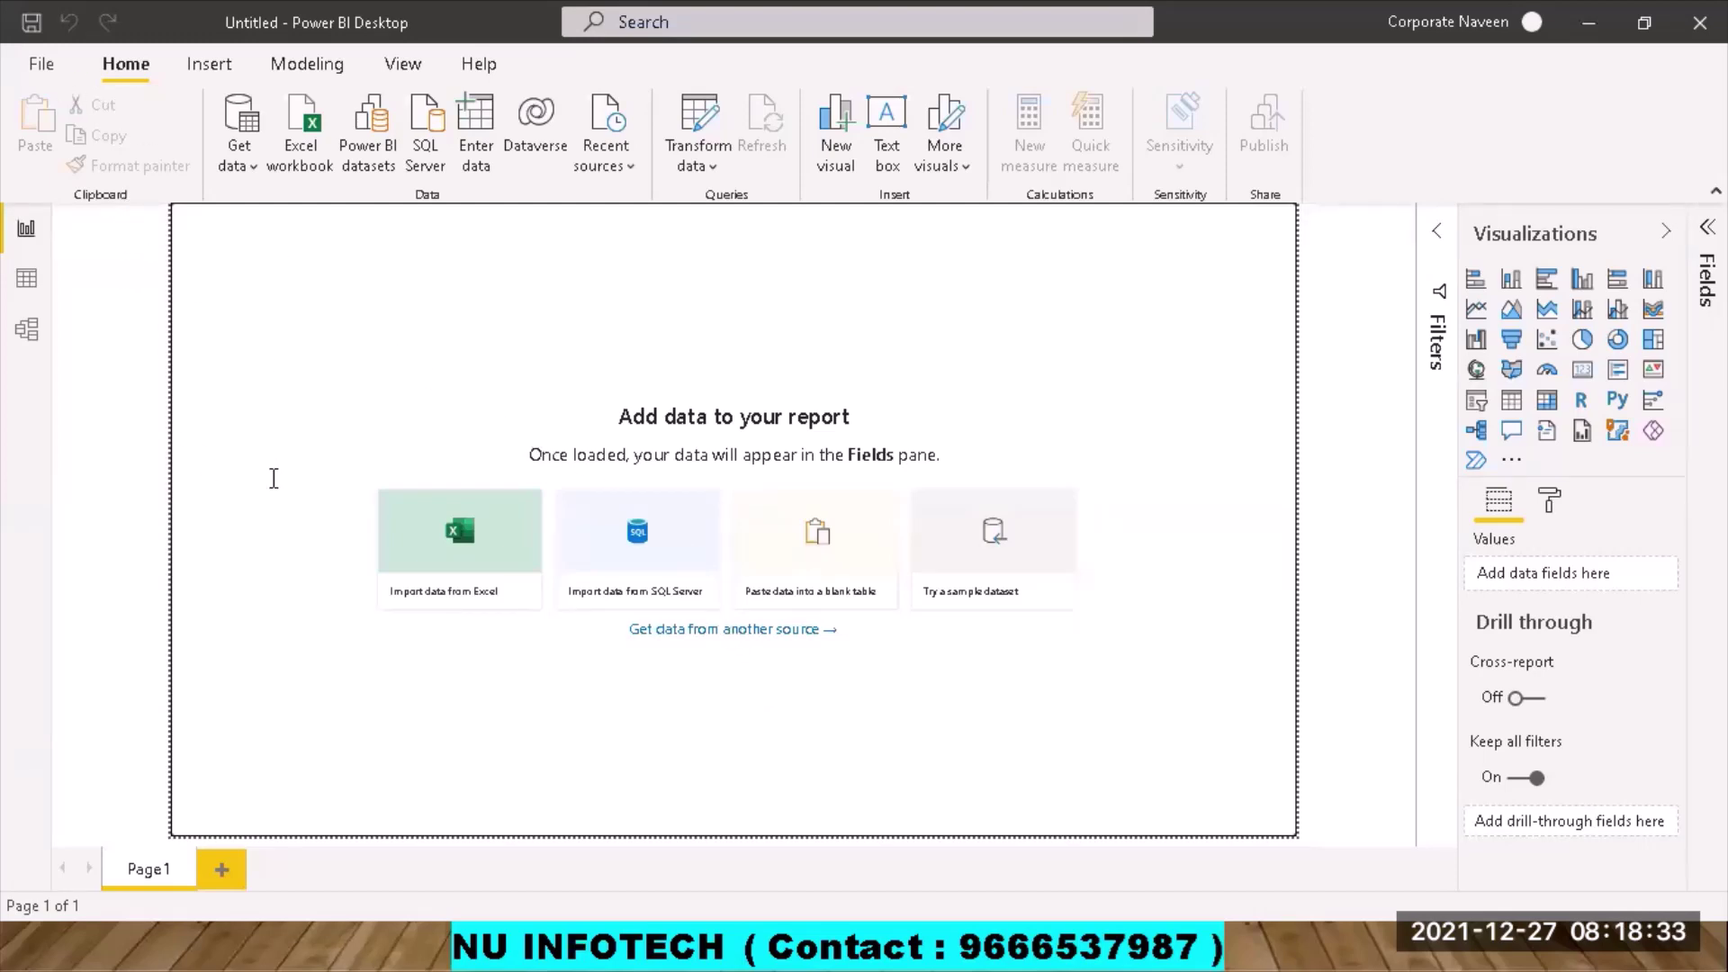
Save the untitled report to the Desktop as a Power BI file named demo.
{"action": "key", "text": "ctrl+s"}
{"action": "type", "text": "demo"}
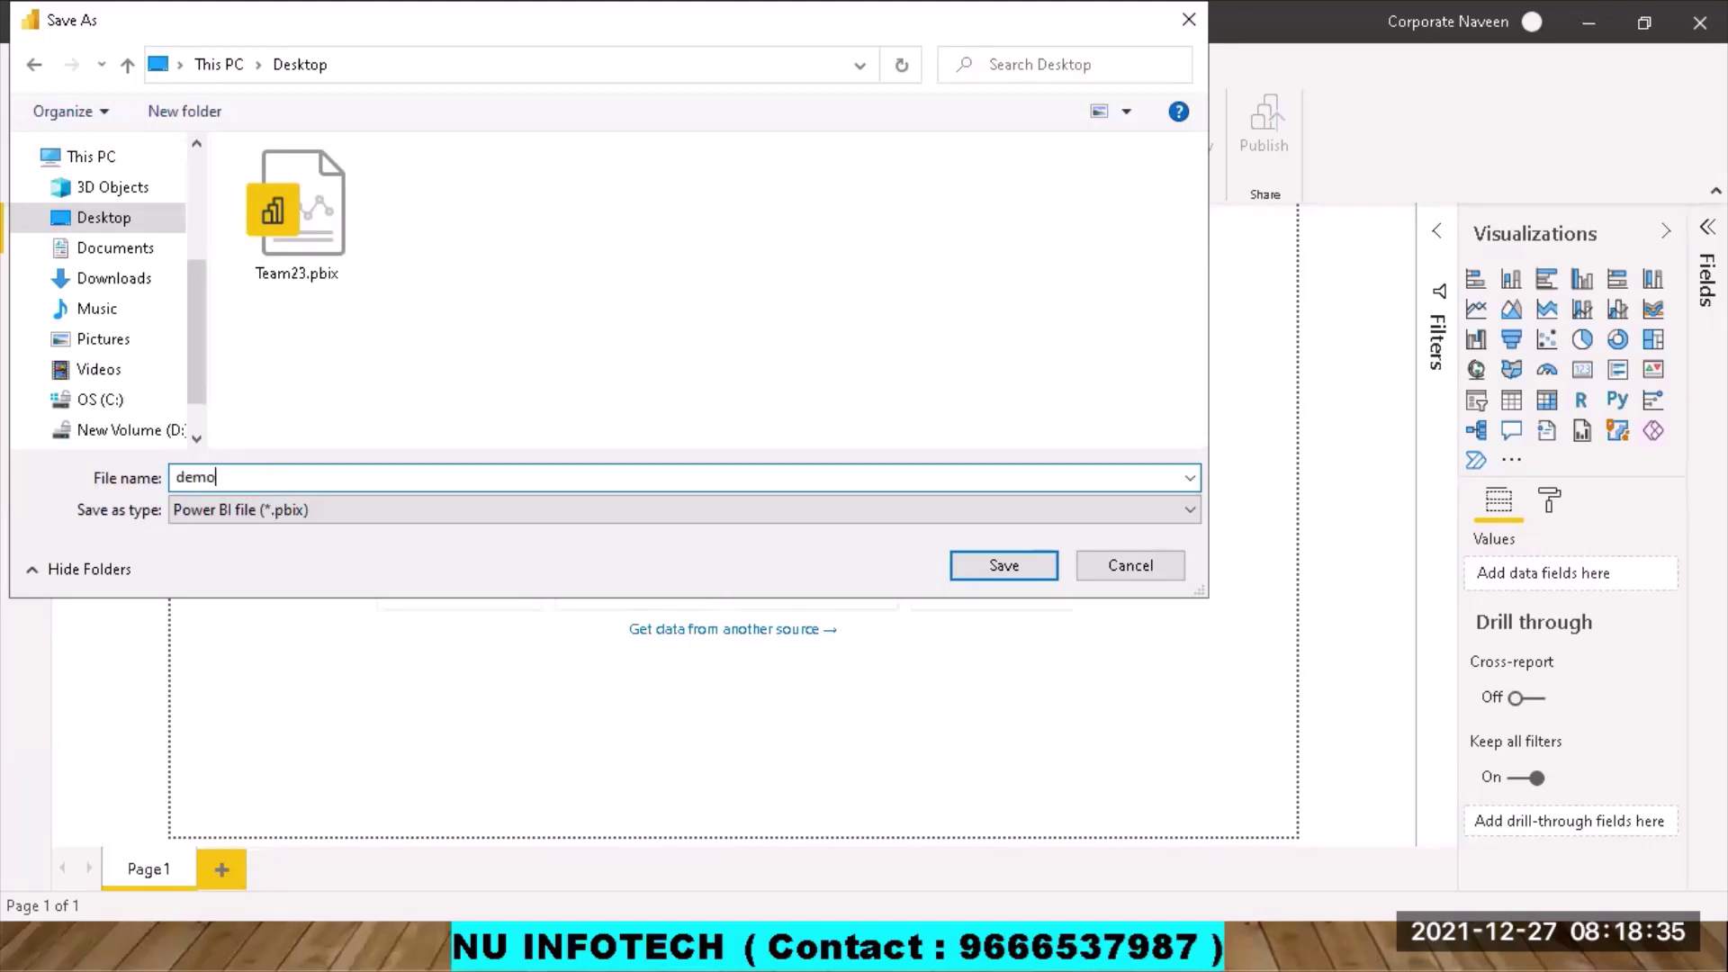
{"action": "key", "text": "Return"}
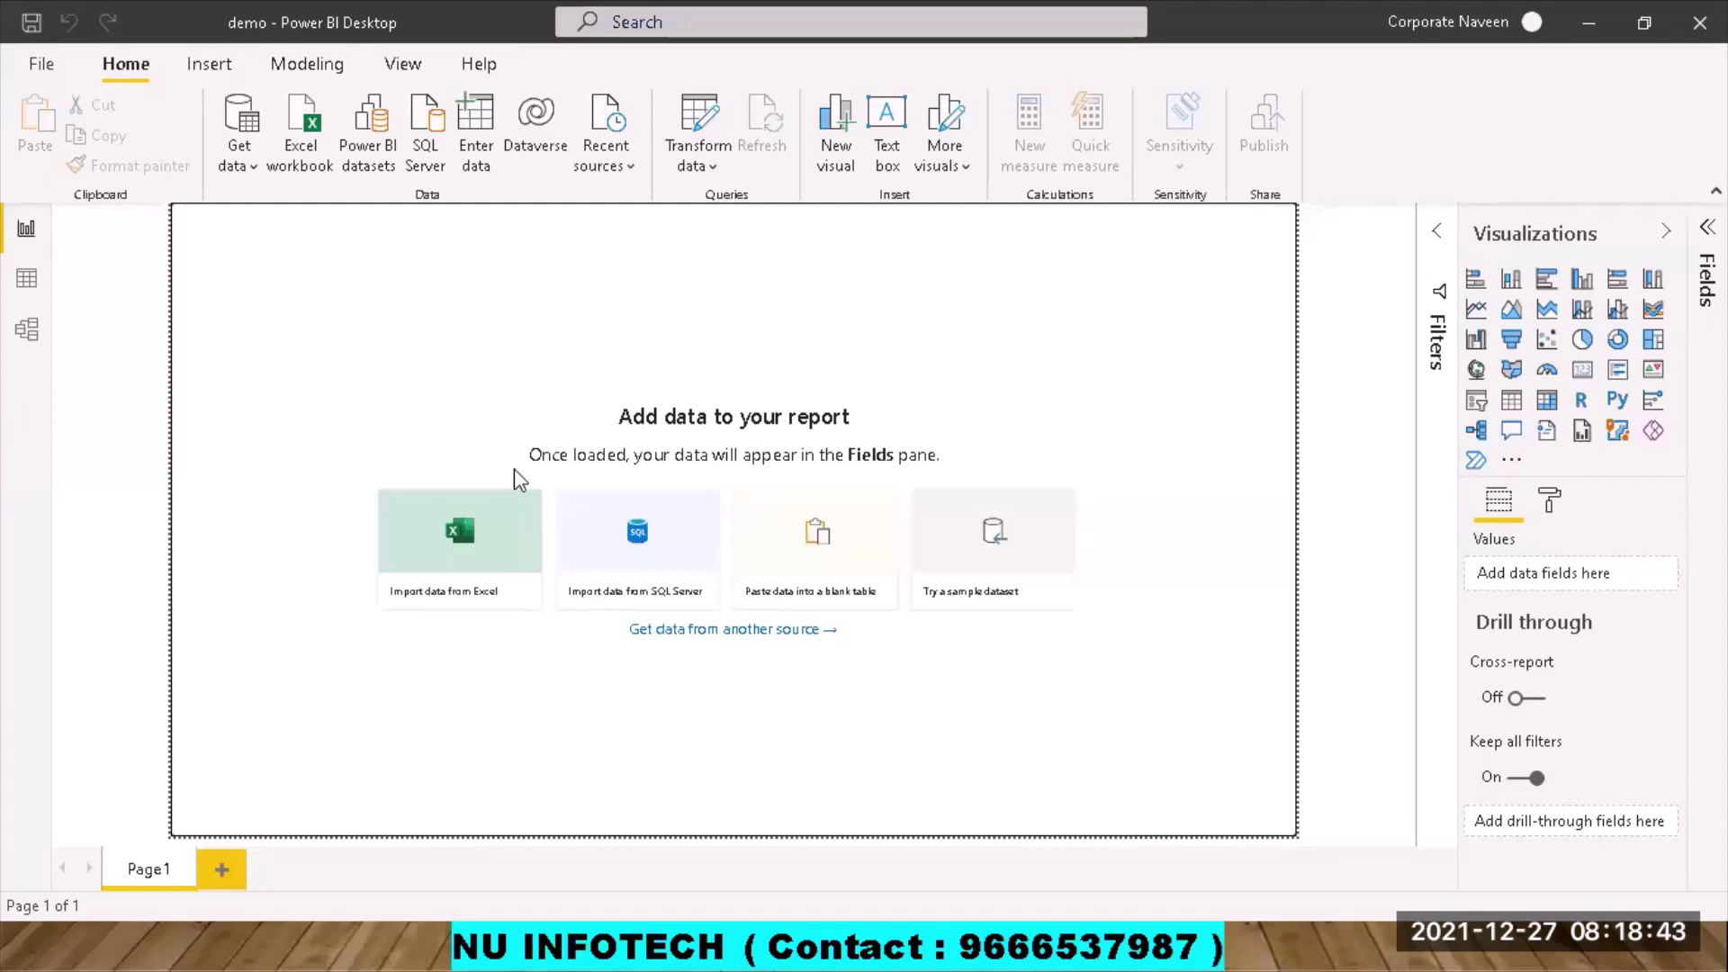
{"action": "key", "text": "super"}
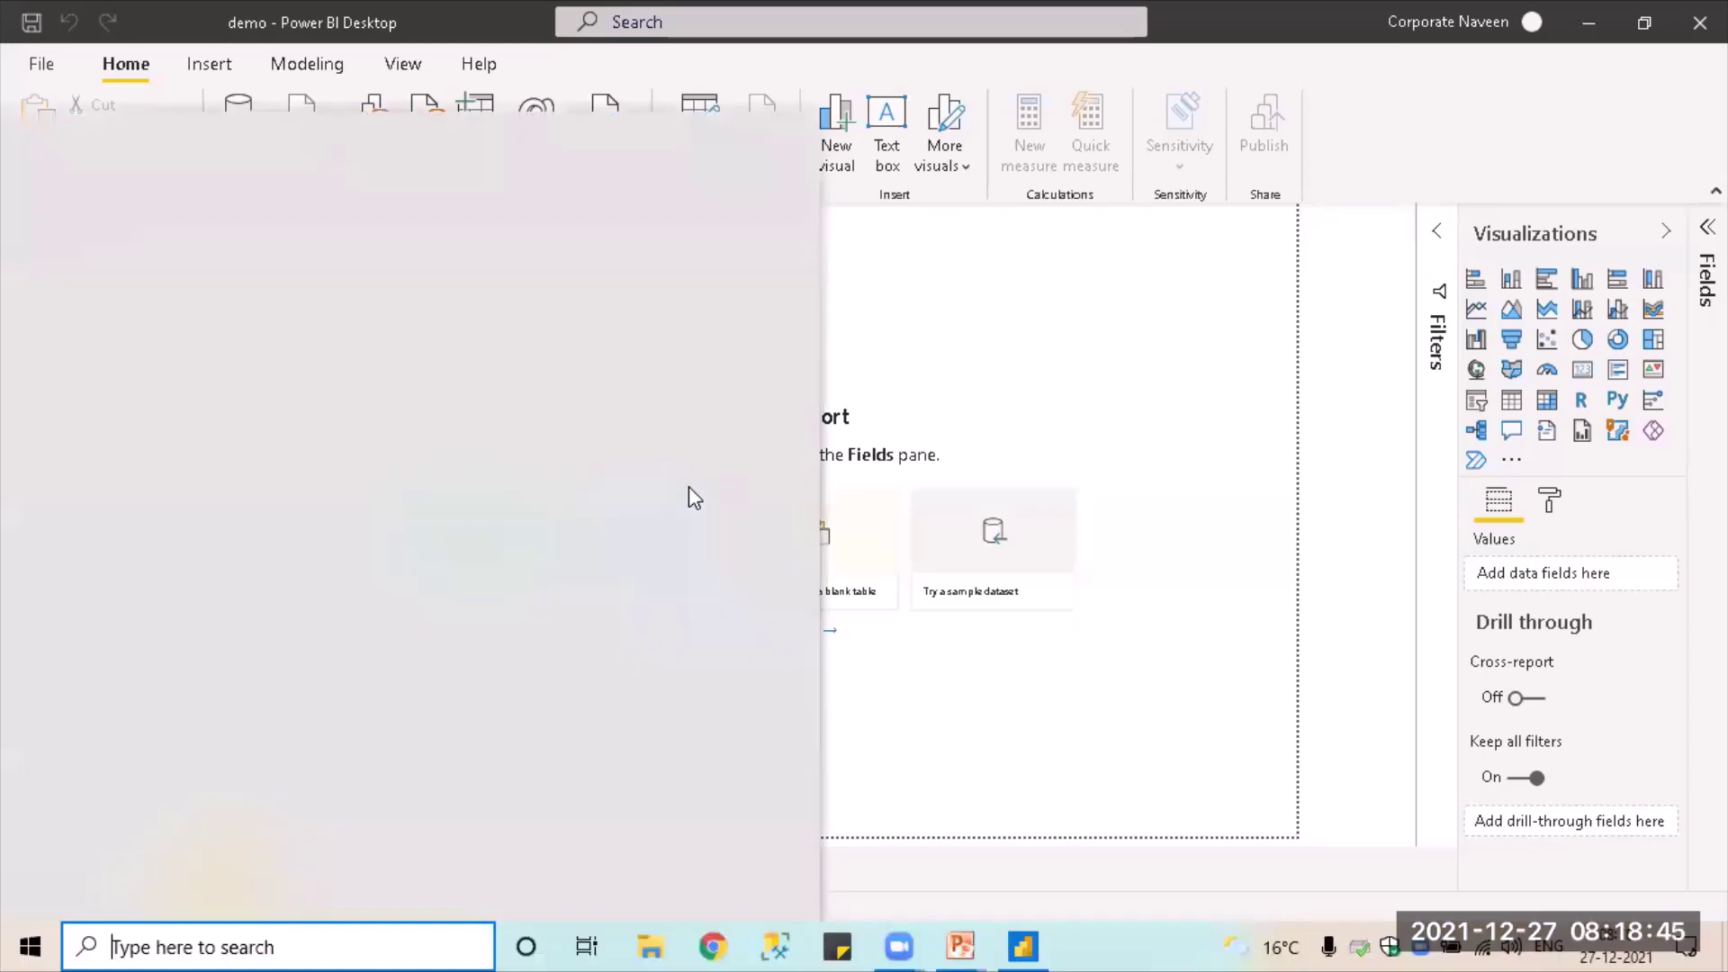
{"action": "type", "text": "sq"}
{"action": "key", "text": "Escape"}
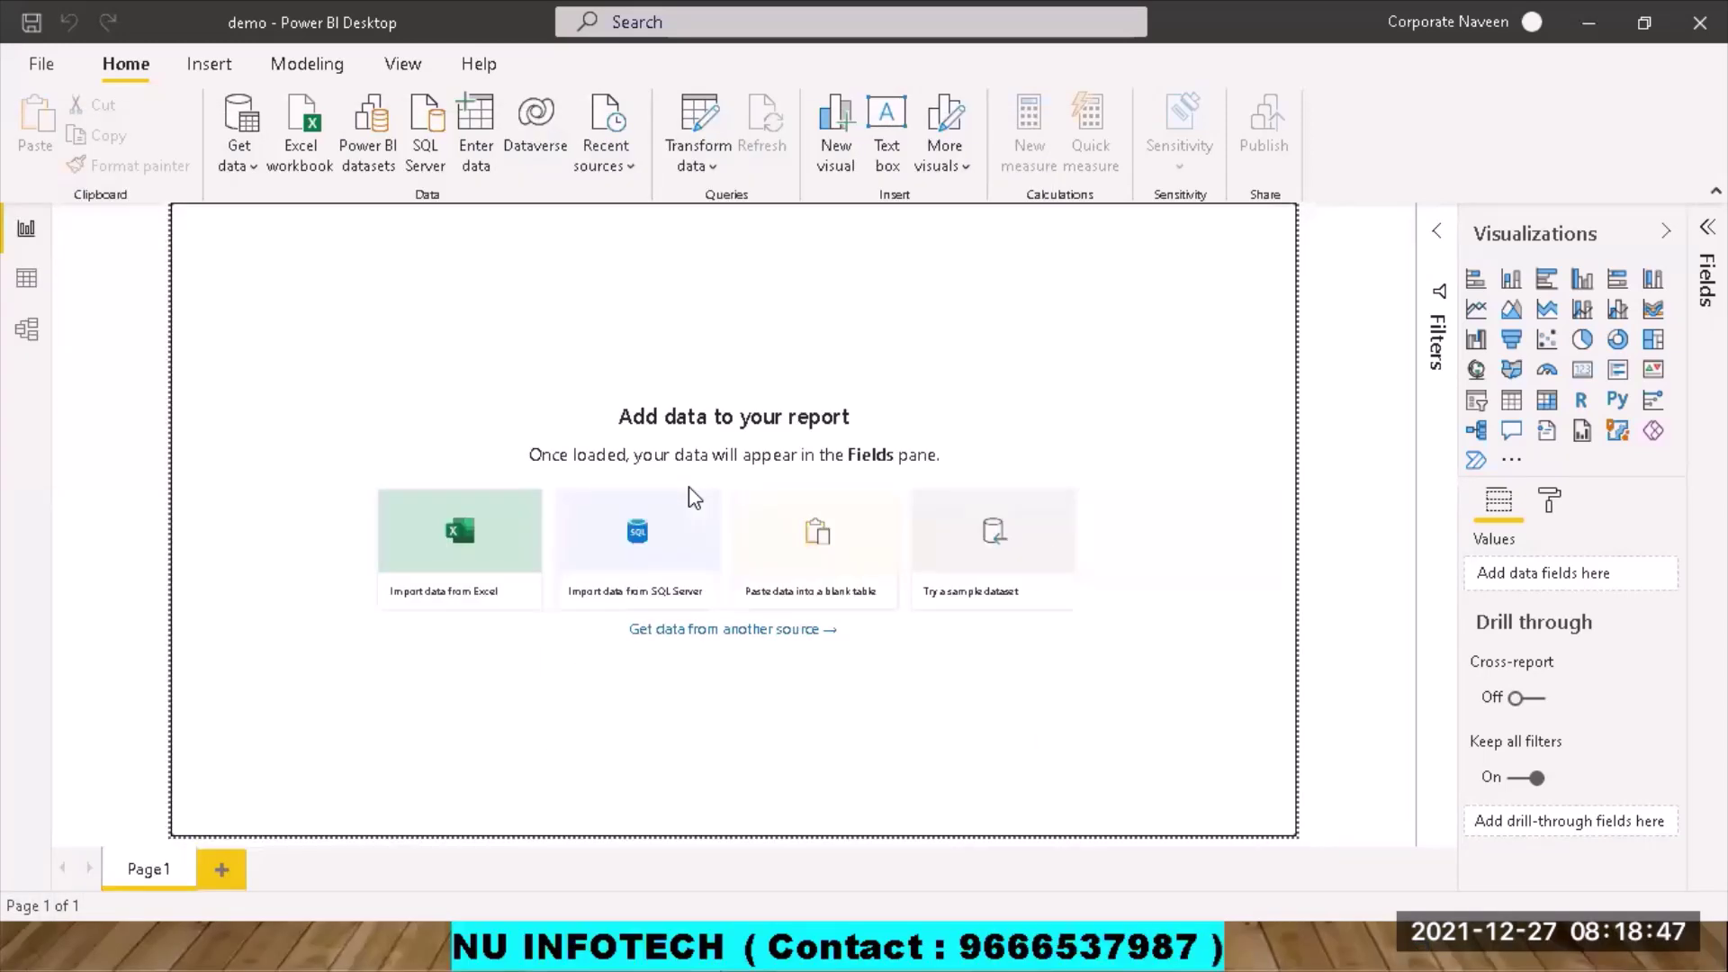
Open Sticky Notes to display the note that lists the DEV, UAT and PROD server names.
{"action": "key", "text": "super"}
{"action": "type", "text": "st"}
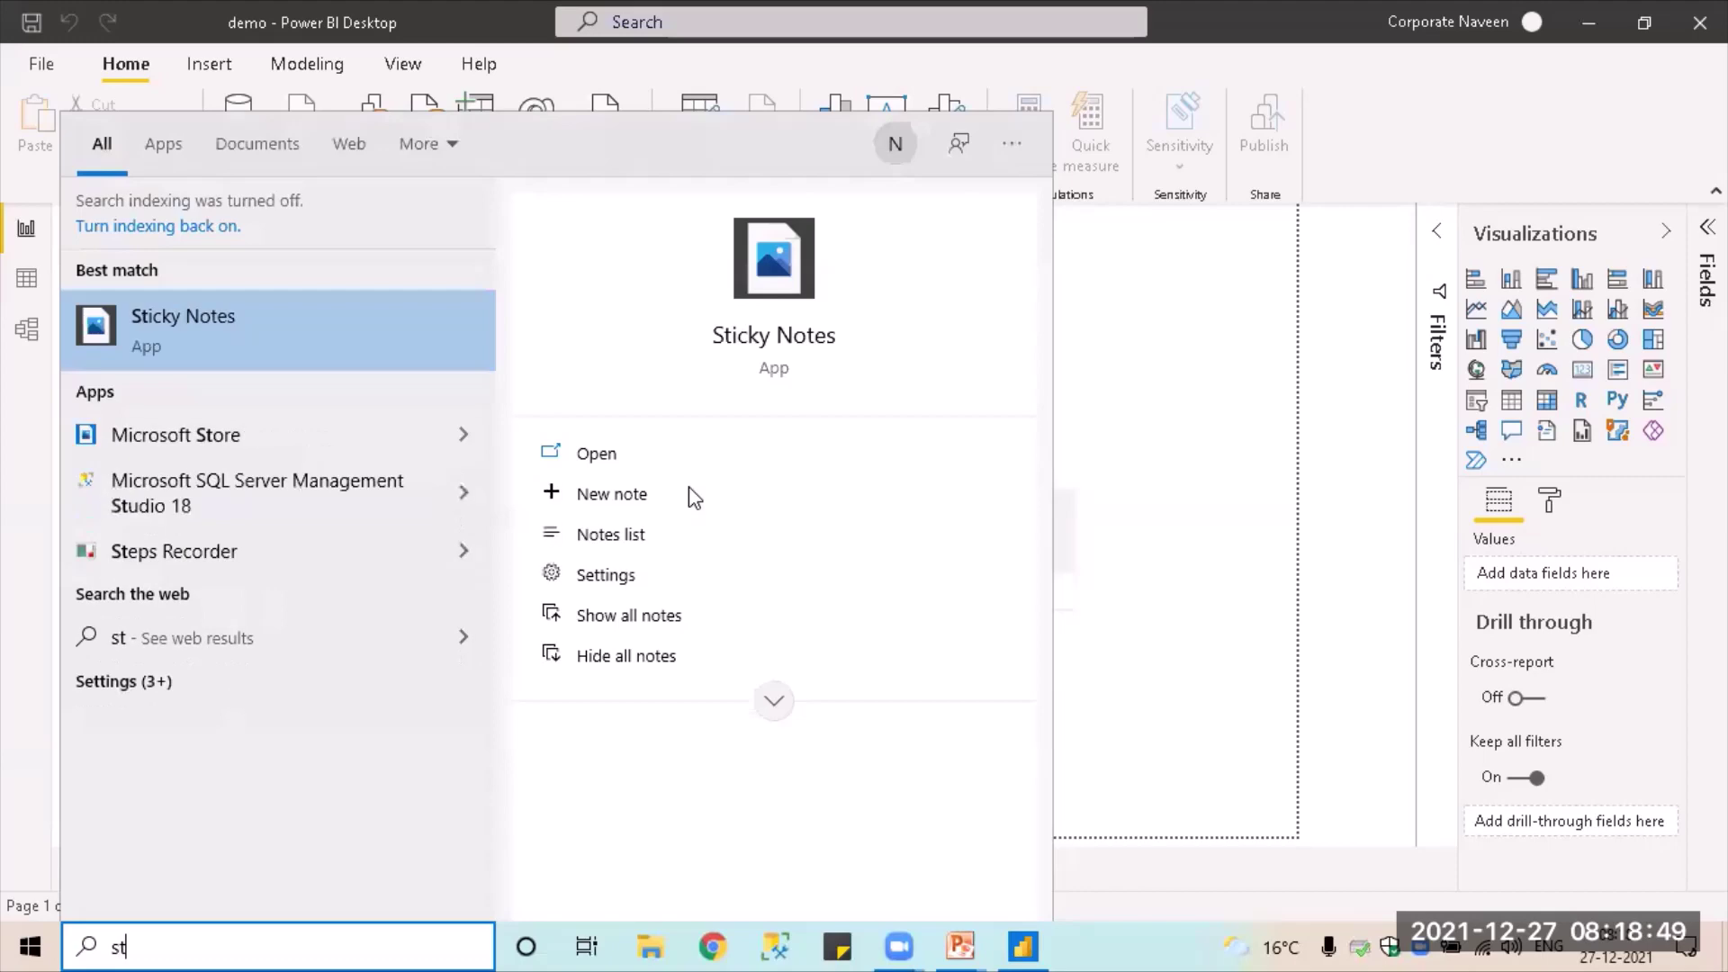
{"action": "key", "text": "Escape"}
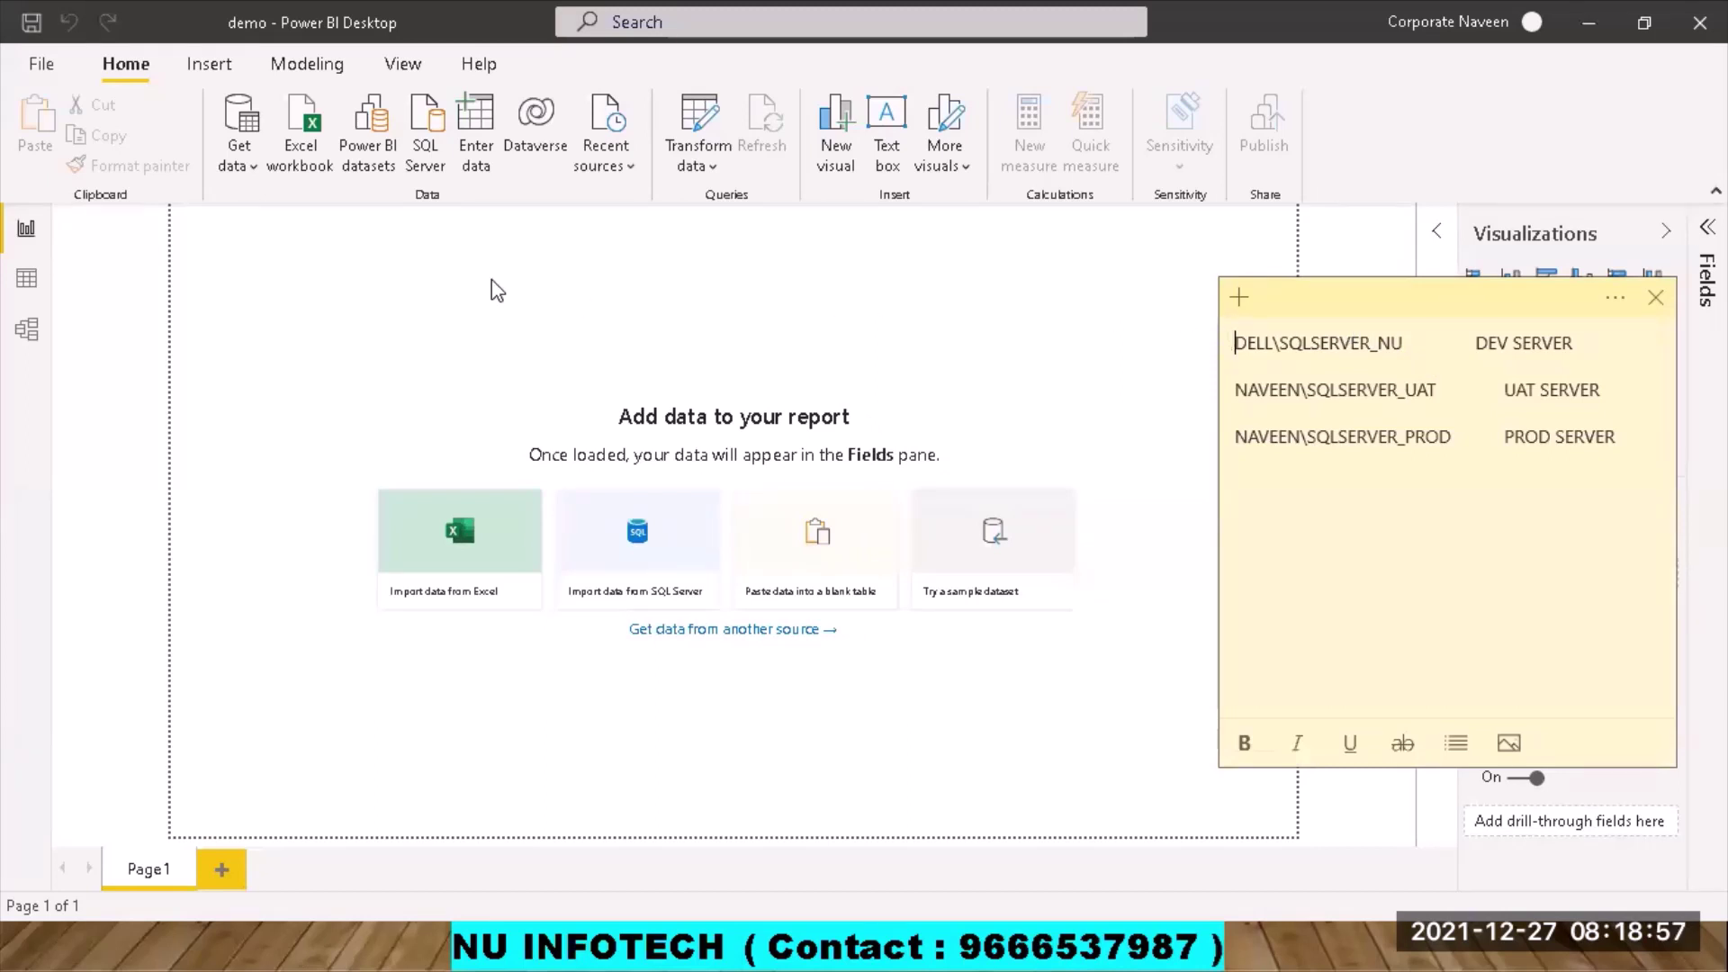
Connect to the SQL Server DELL\SQLSERVER_NU with database DW, using Import connectivity mode.
{"action": "left_click", "coordinate": [342, 191]}
{"action": "left_click", "coordinate": [426, 151]}
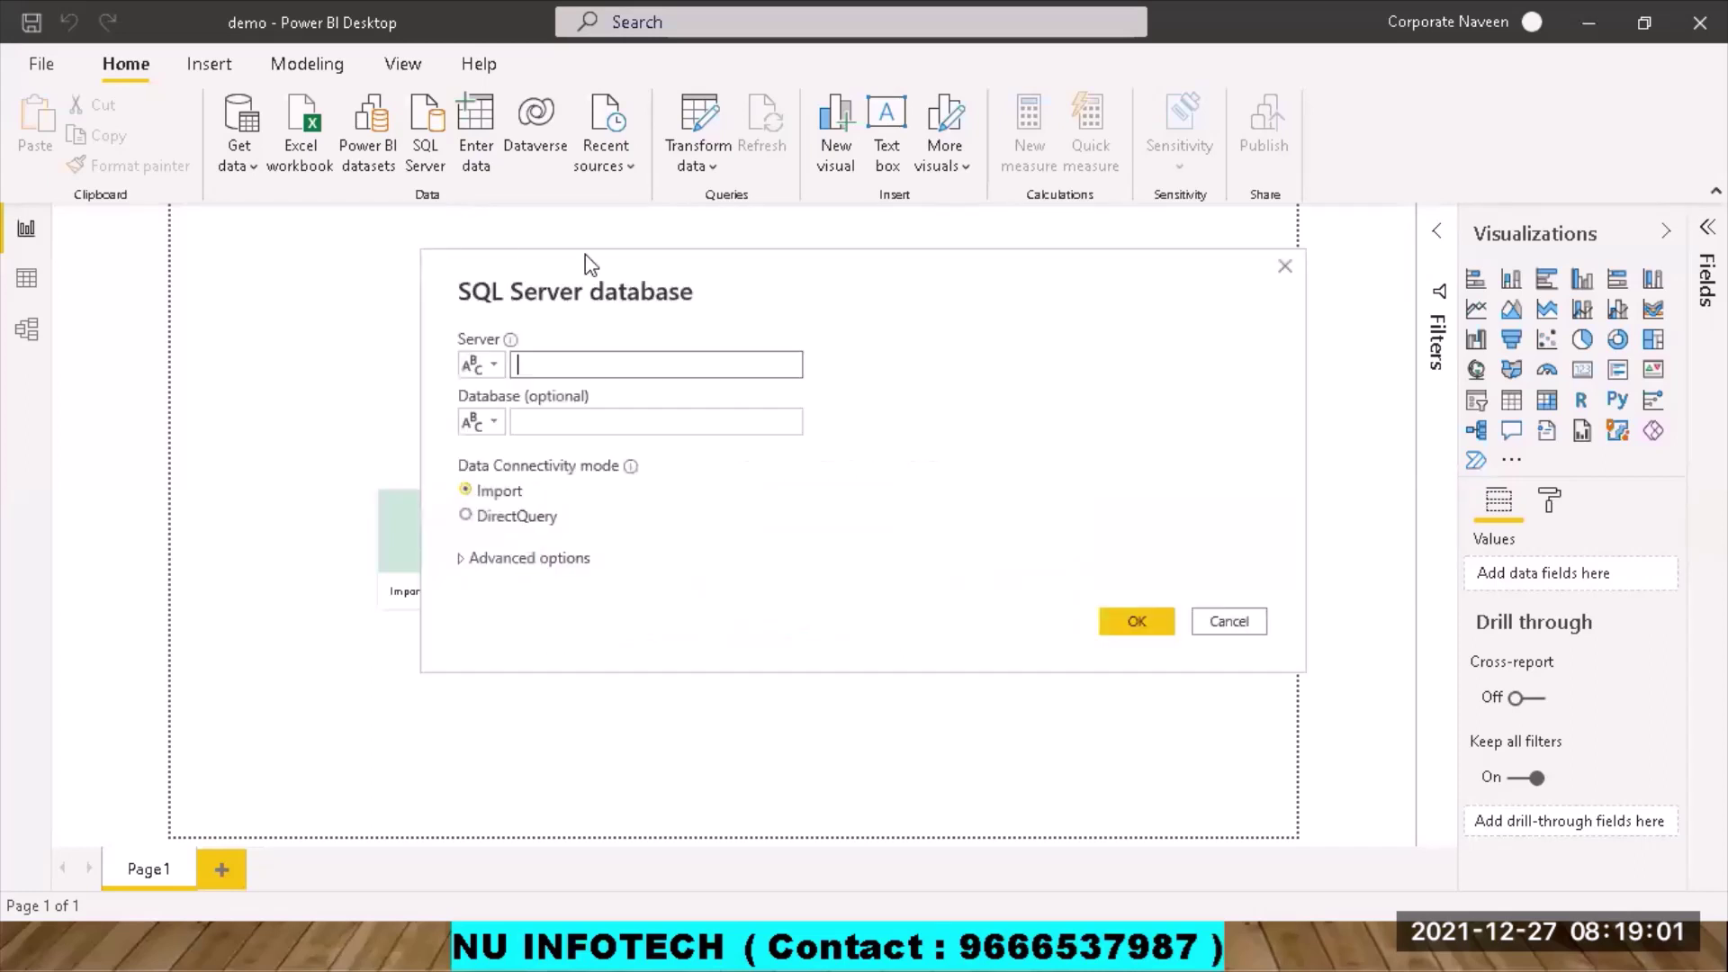
{"action": "type", "text": "DELL\\SQLSERVER_NU"}
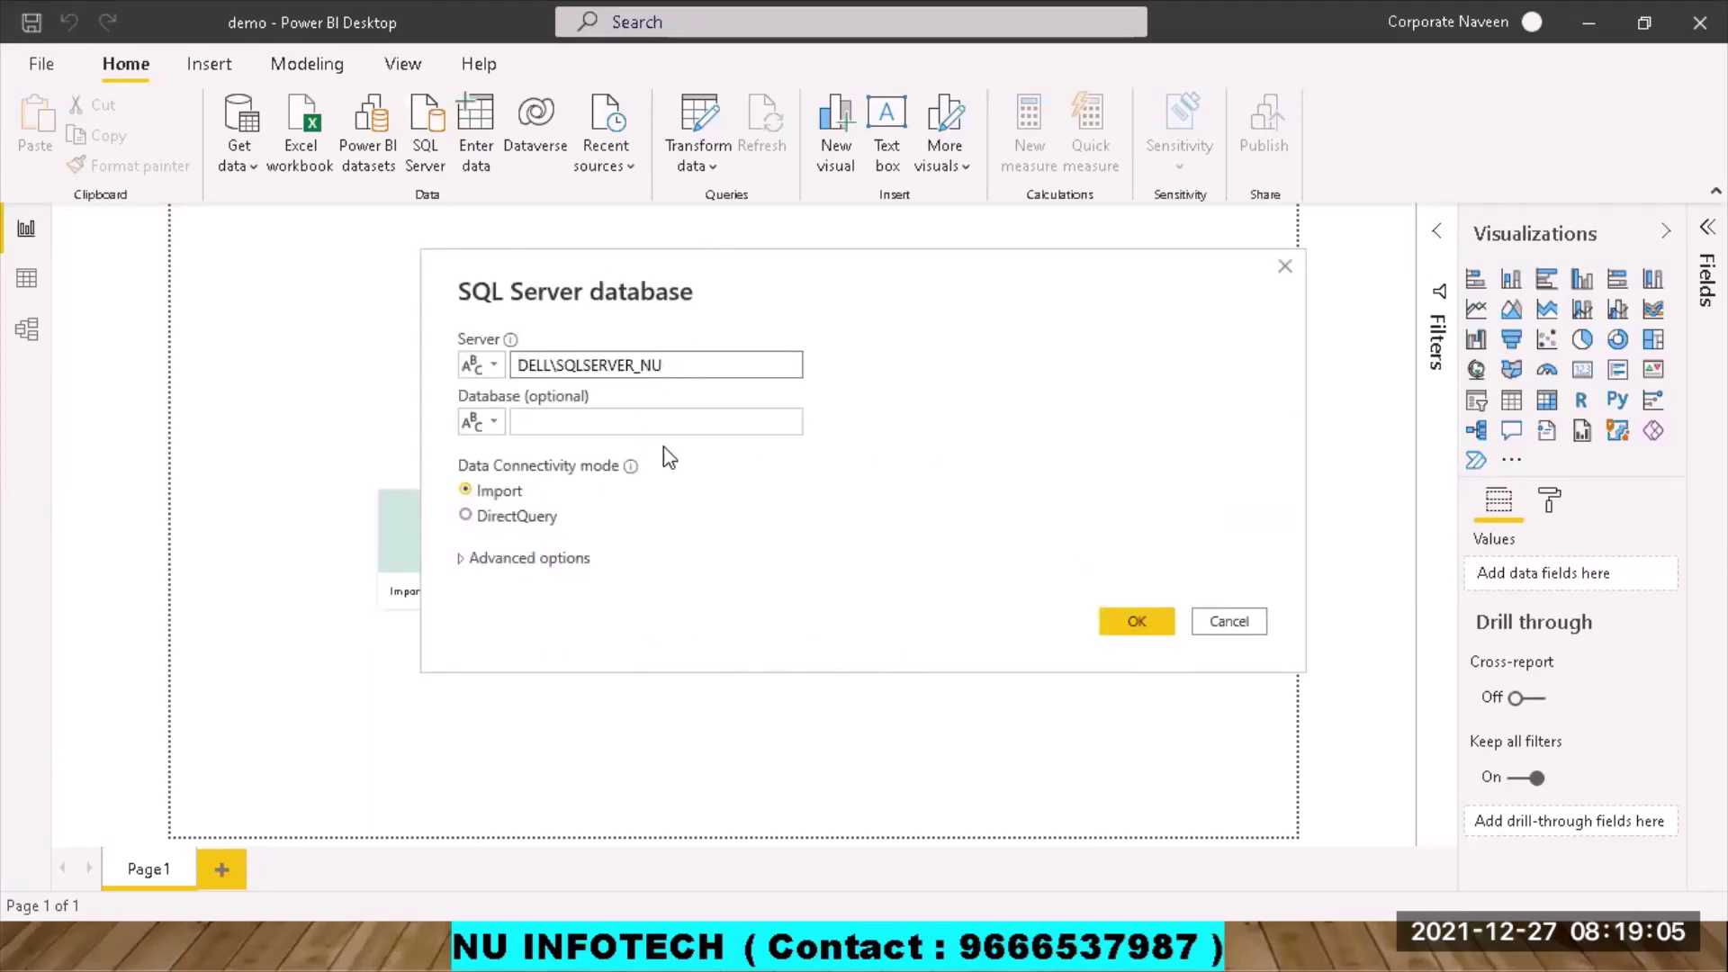
{"action": "left_click", "coordinate": [651, 422]}
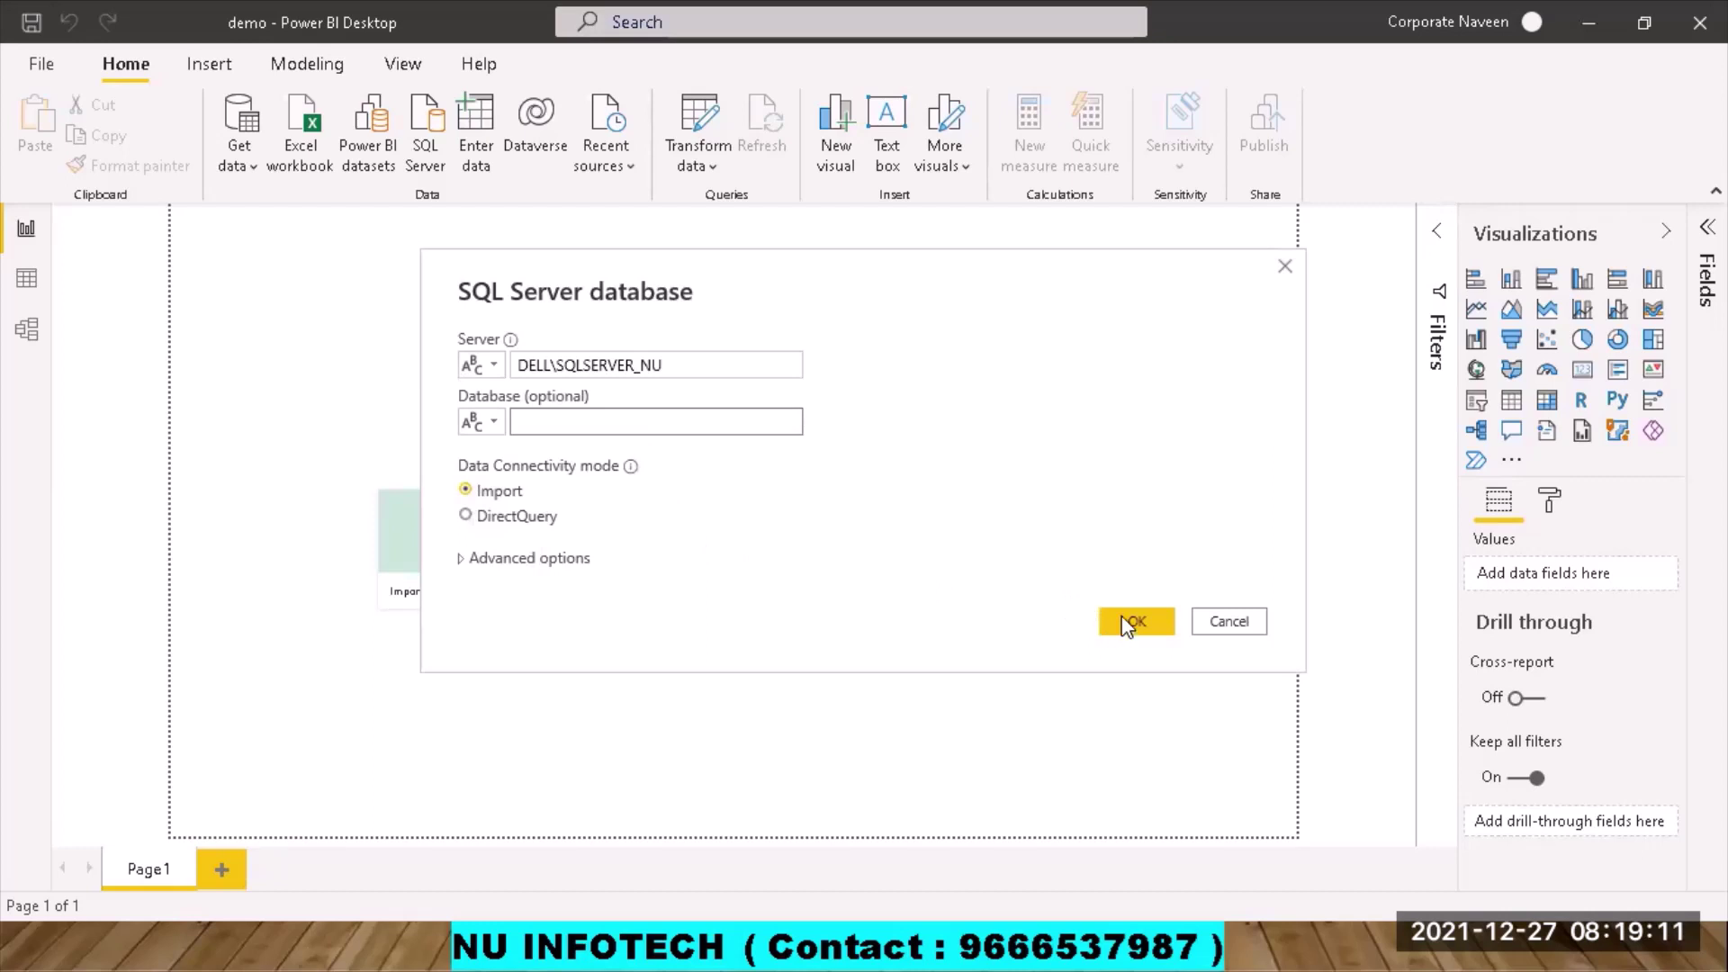
{"action": "type", "text": "DW"}
{"action": "key", "text": "Return"}
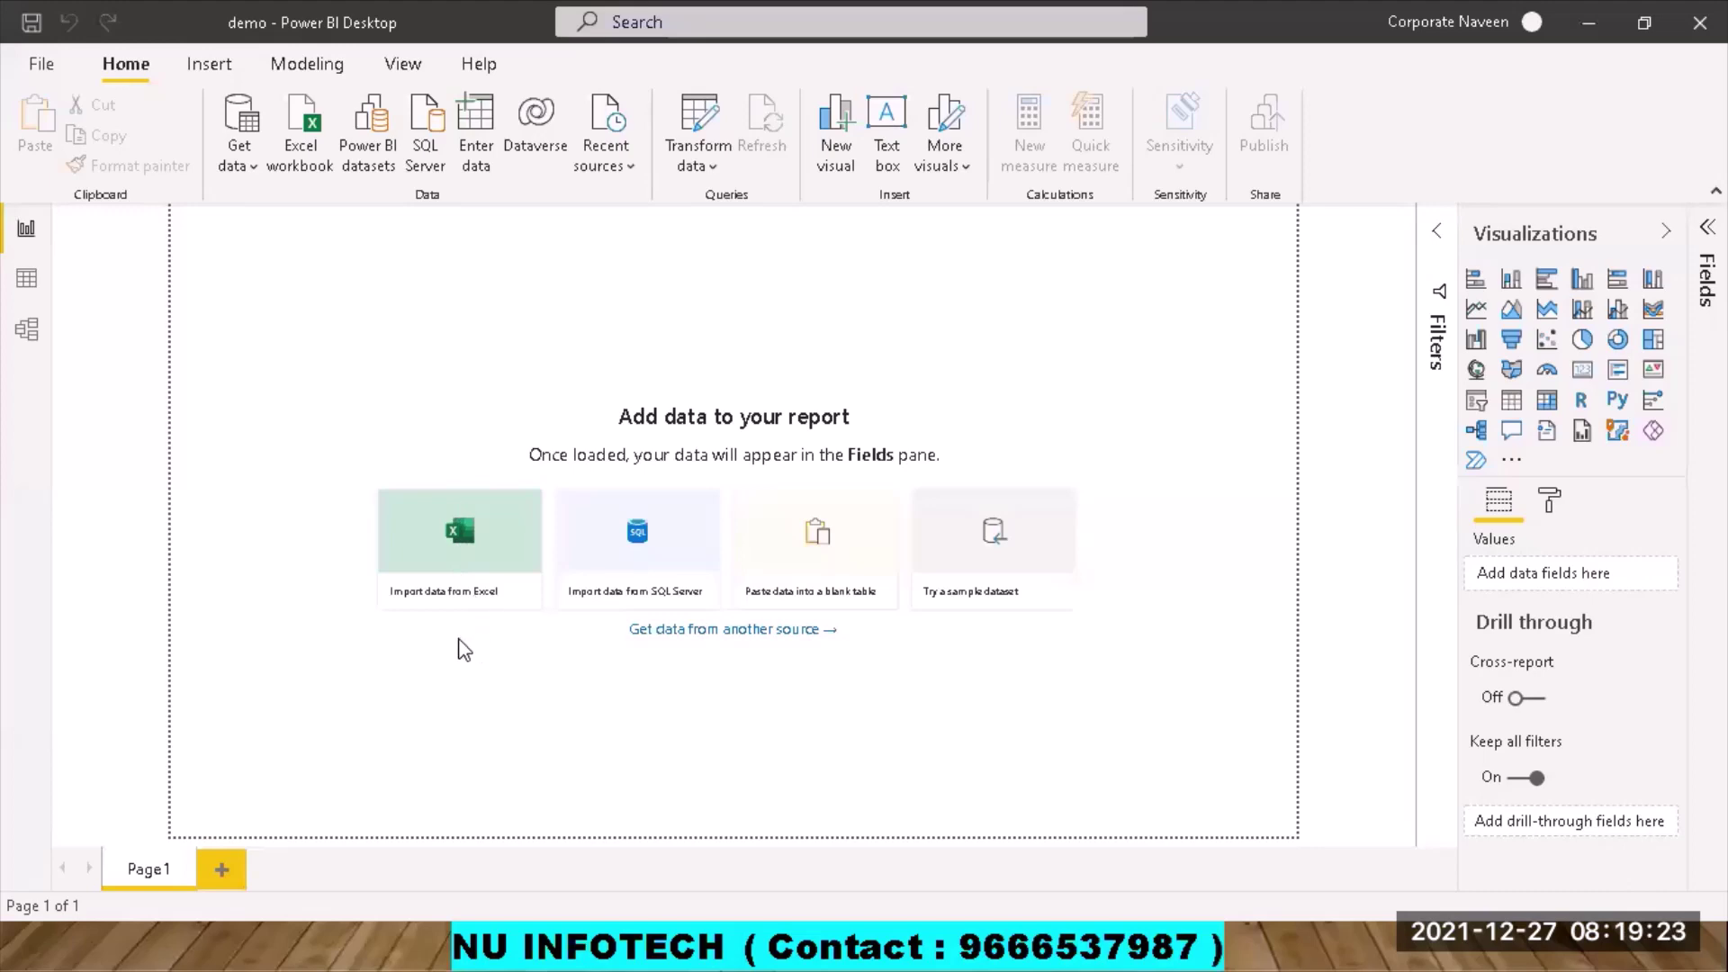
Load the Orders, Users and Returns tables from the database into the report.
{"action": "left_click", "coordinate": [384, 639]}
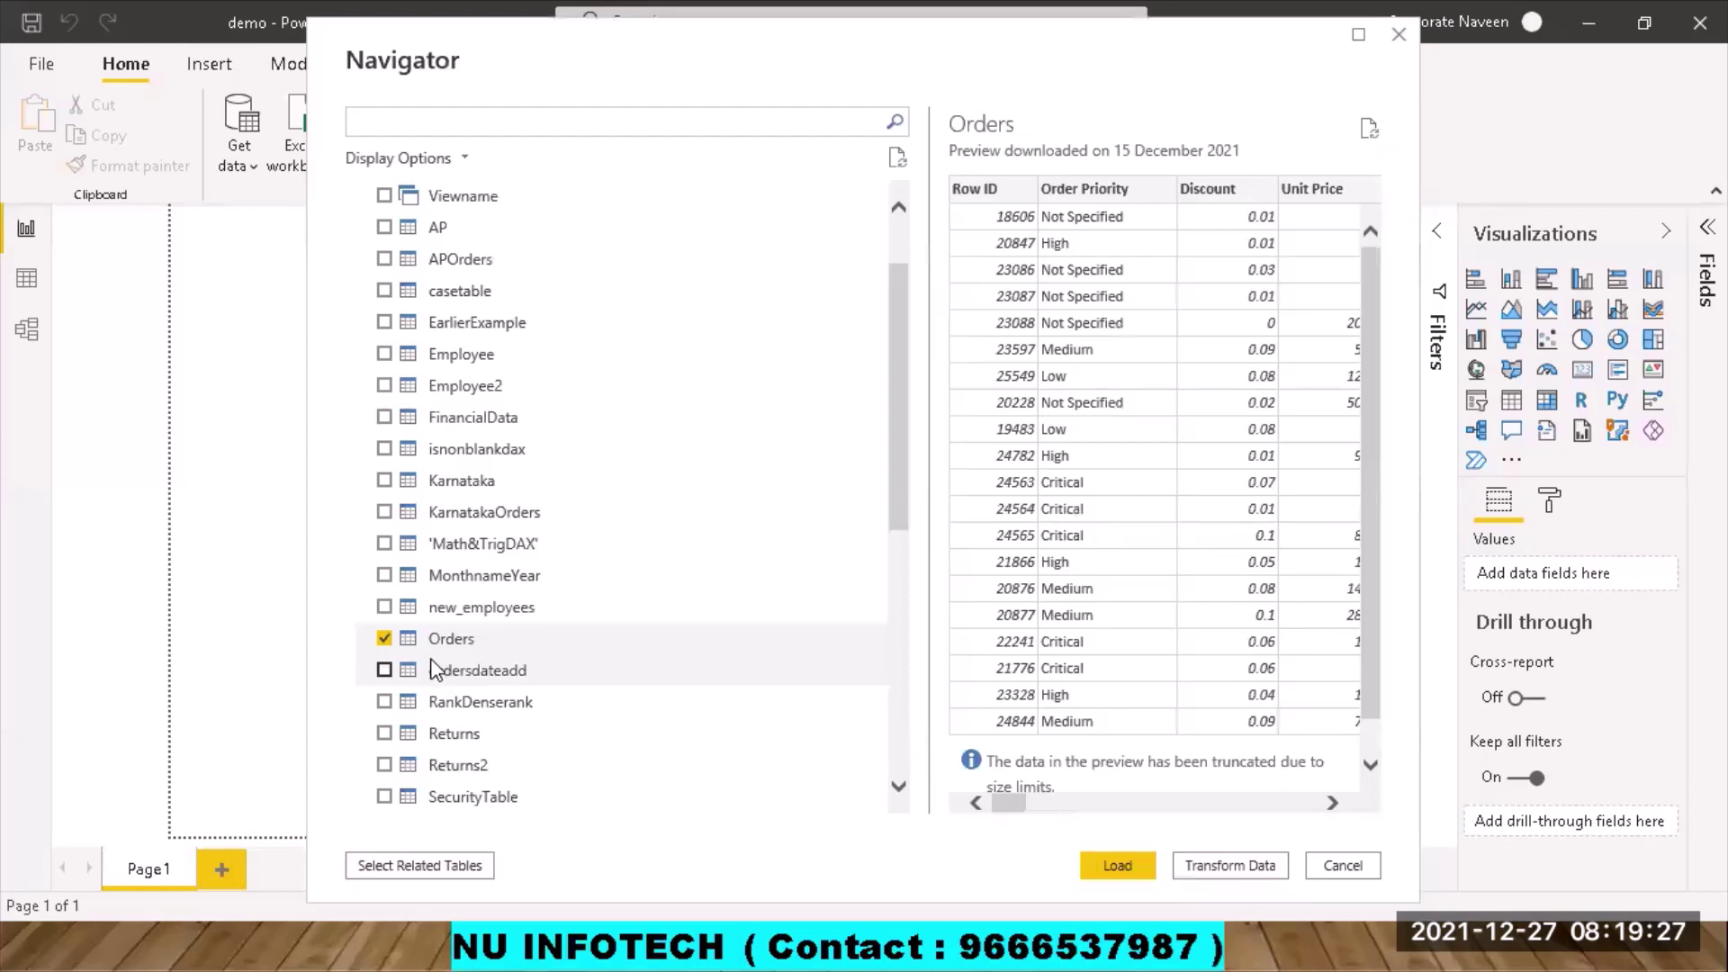
{"action": "scroll", "coordinate": [392, 737], "scroll_direction": "down", "scroll_amount": 5}
{"action": "left_click", "coordinate": [384, 732]}
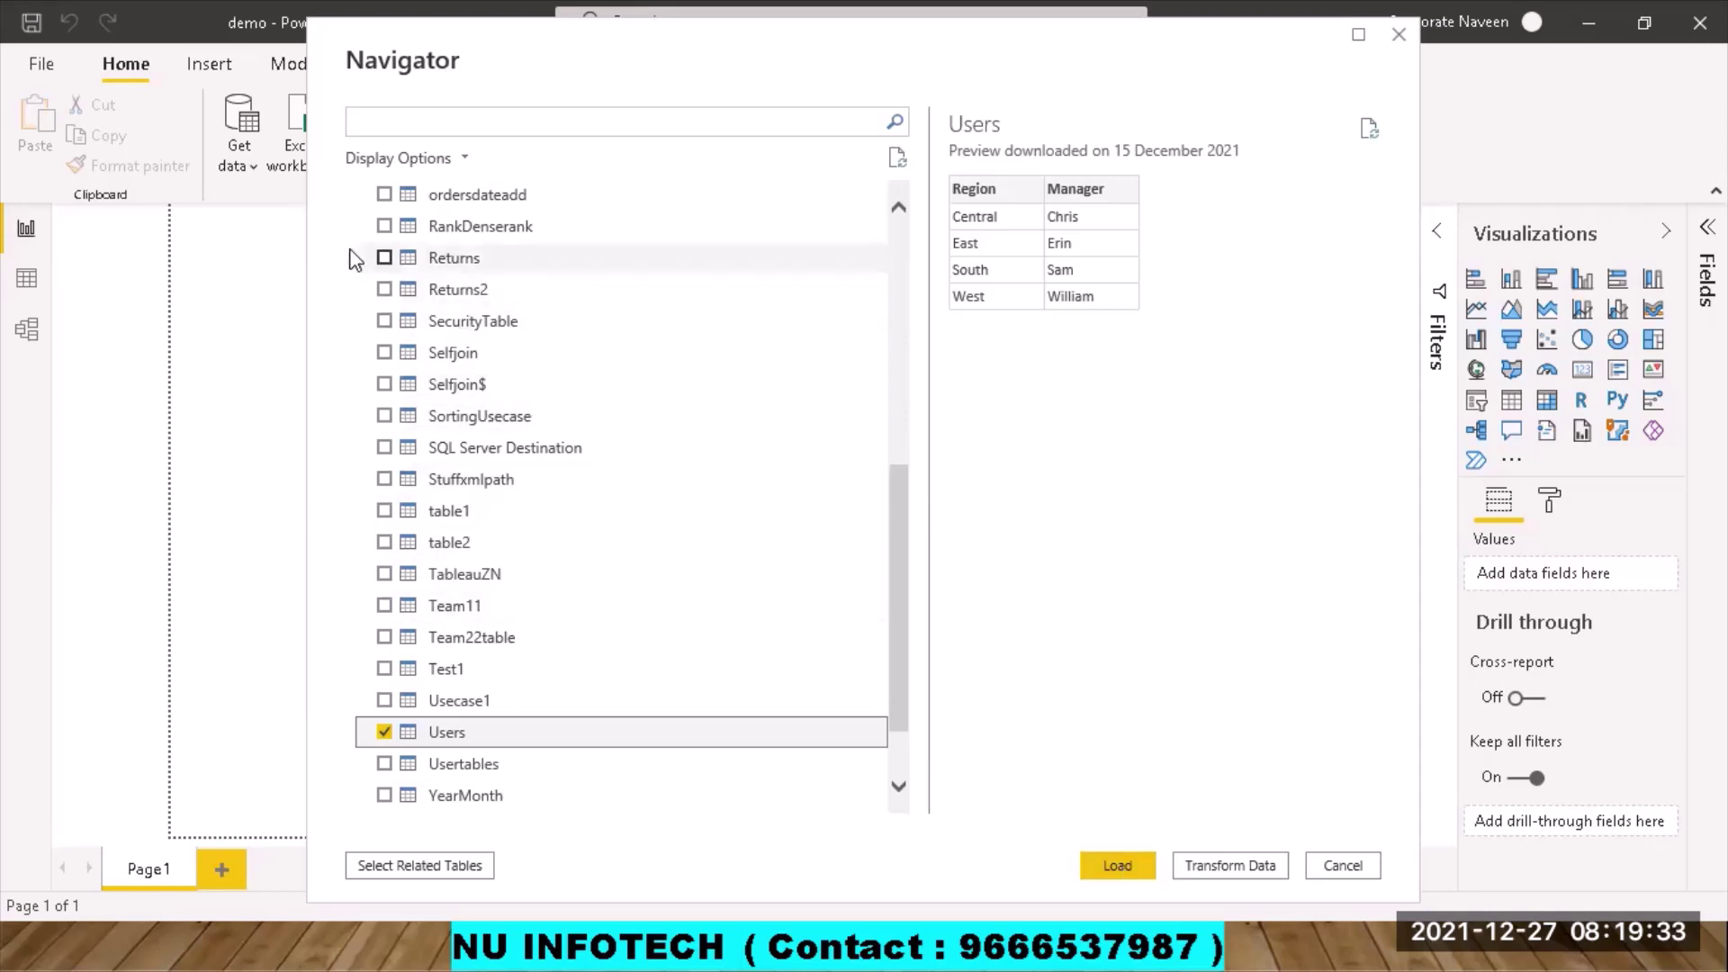
{"action": "left_click", "coordinate": [414, 258]}
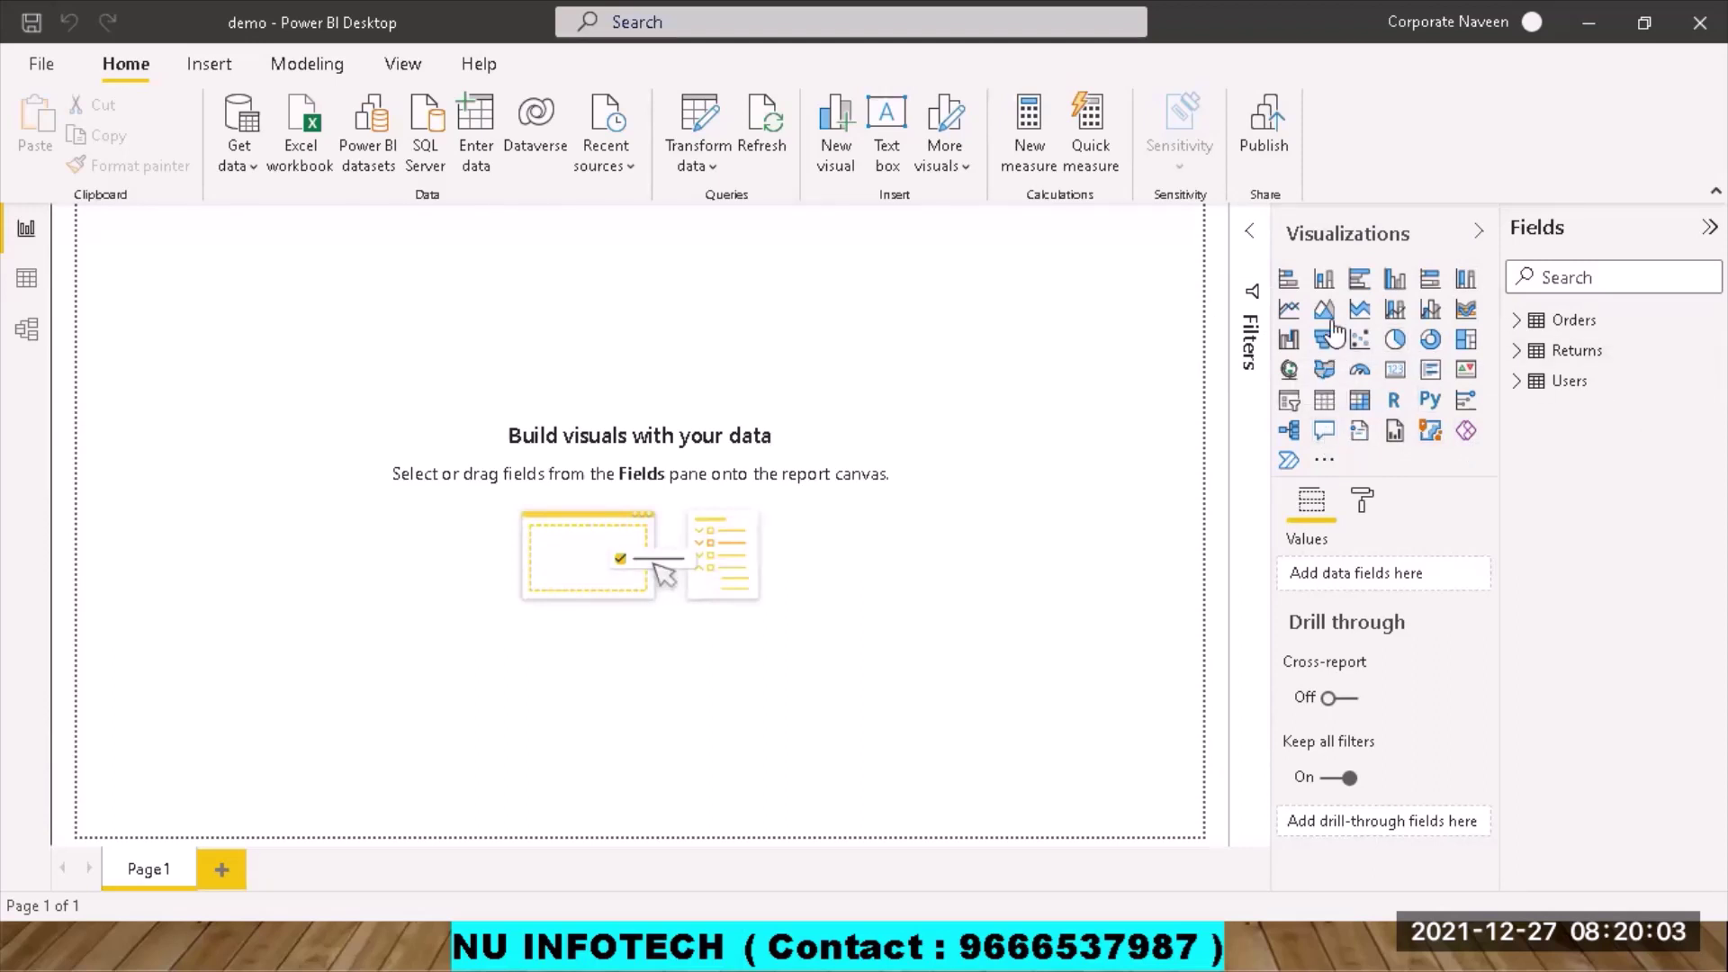
Add a stacked bar chart, enlarge it, and use Region from the Orders table as its axis.
{"action": "left_click", "coordinate": [1289, 280]}
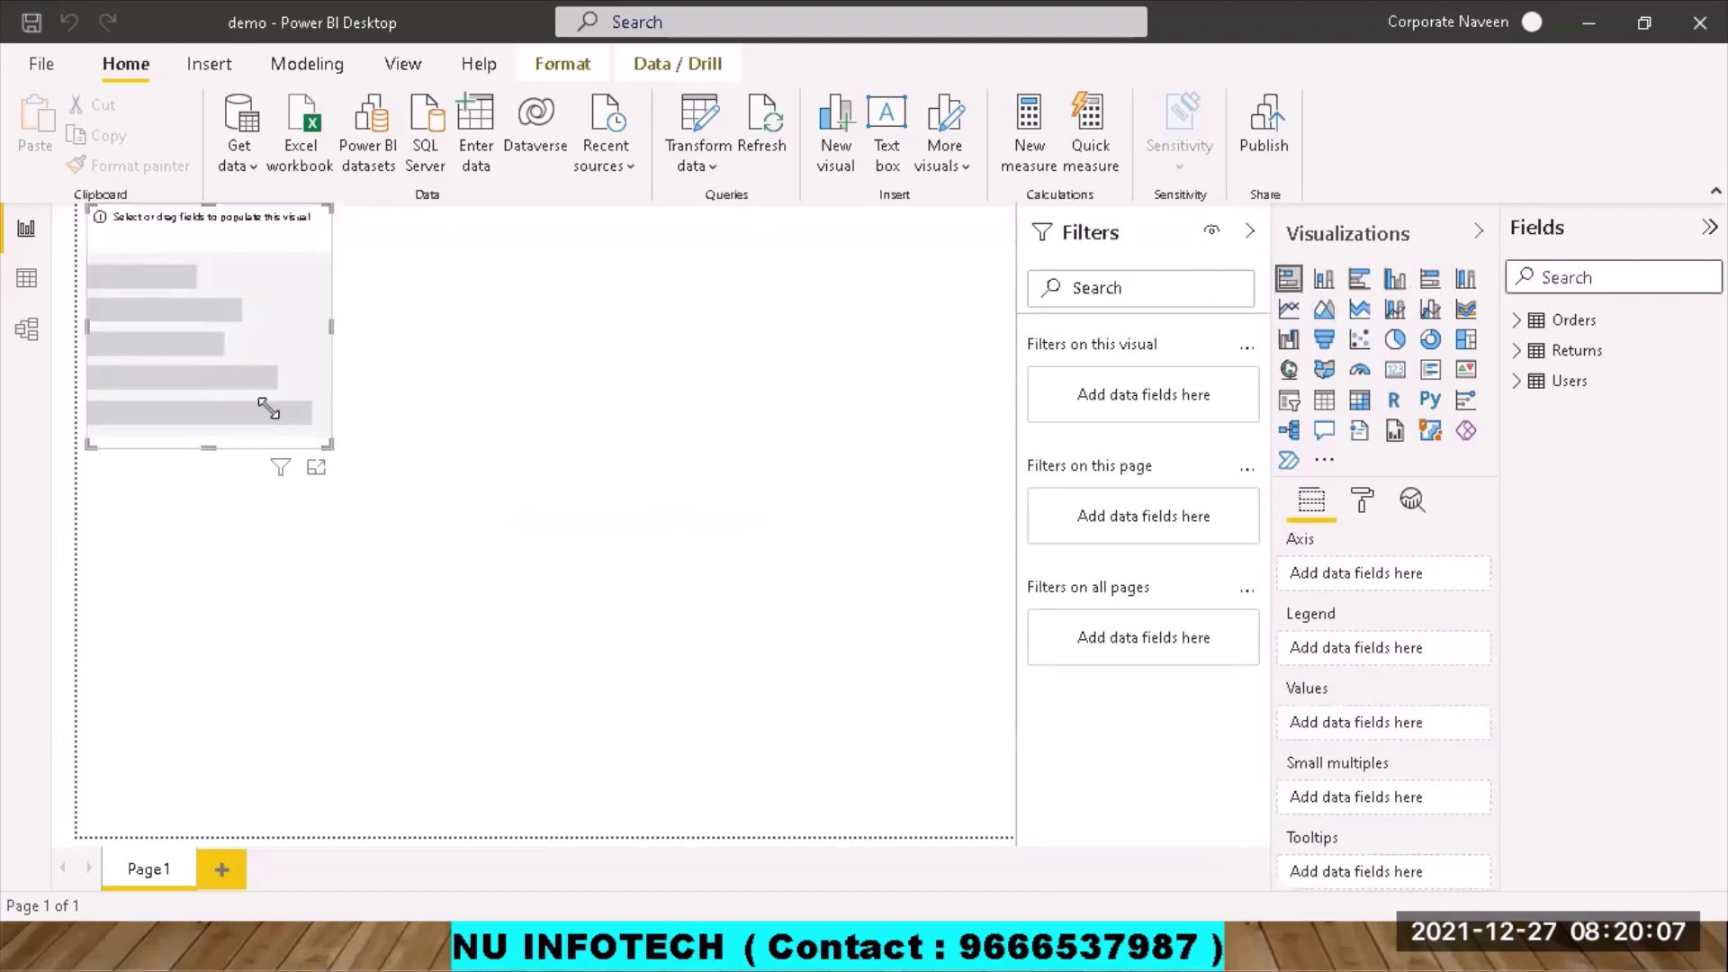
{"action": "left_click_drag", "start_coordinate": [331, 445], "coordinate": [532, 470]}
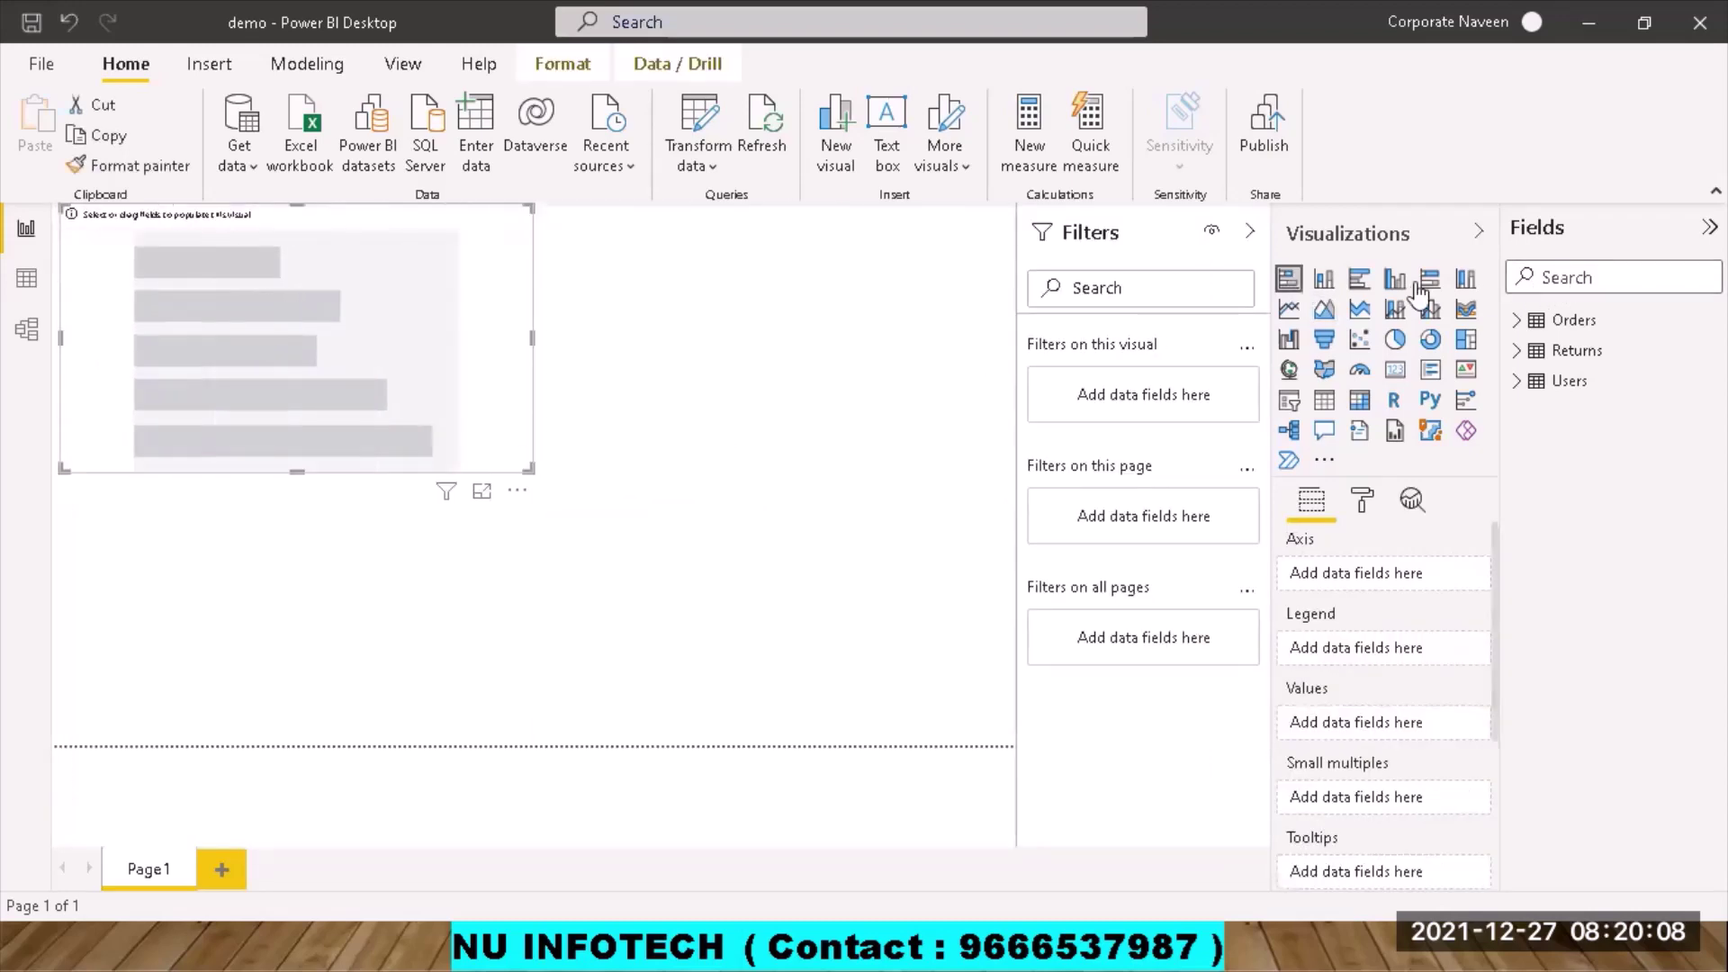
{"action": "left_click", "coordinate": [1618, 278]}
{"action": "type", "text": "reg"}
{"action": "left_click", "coordinate": [1556, 351]}
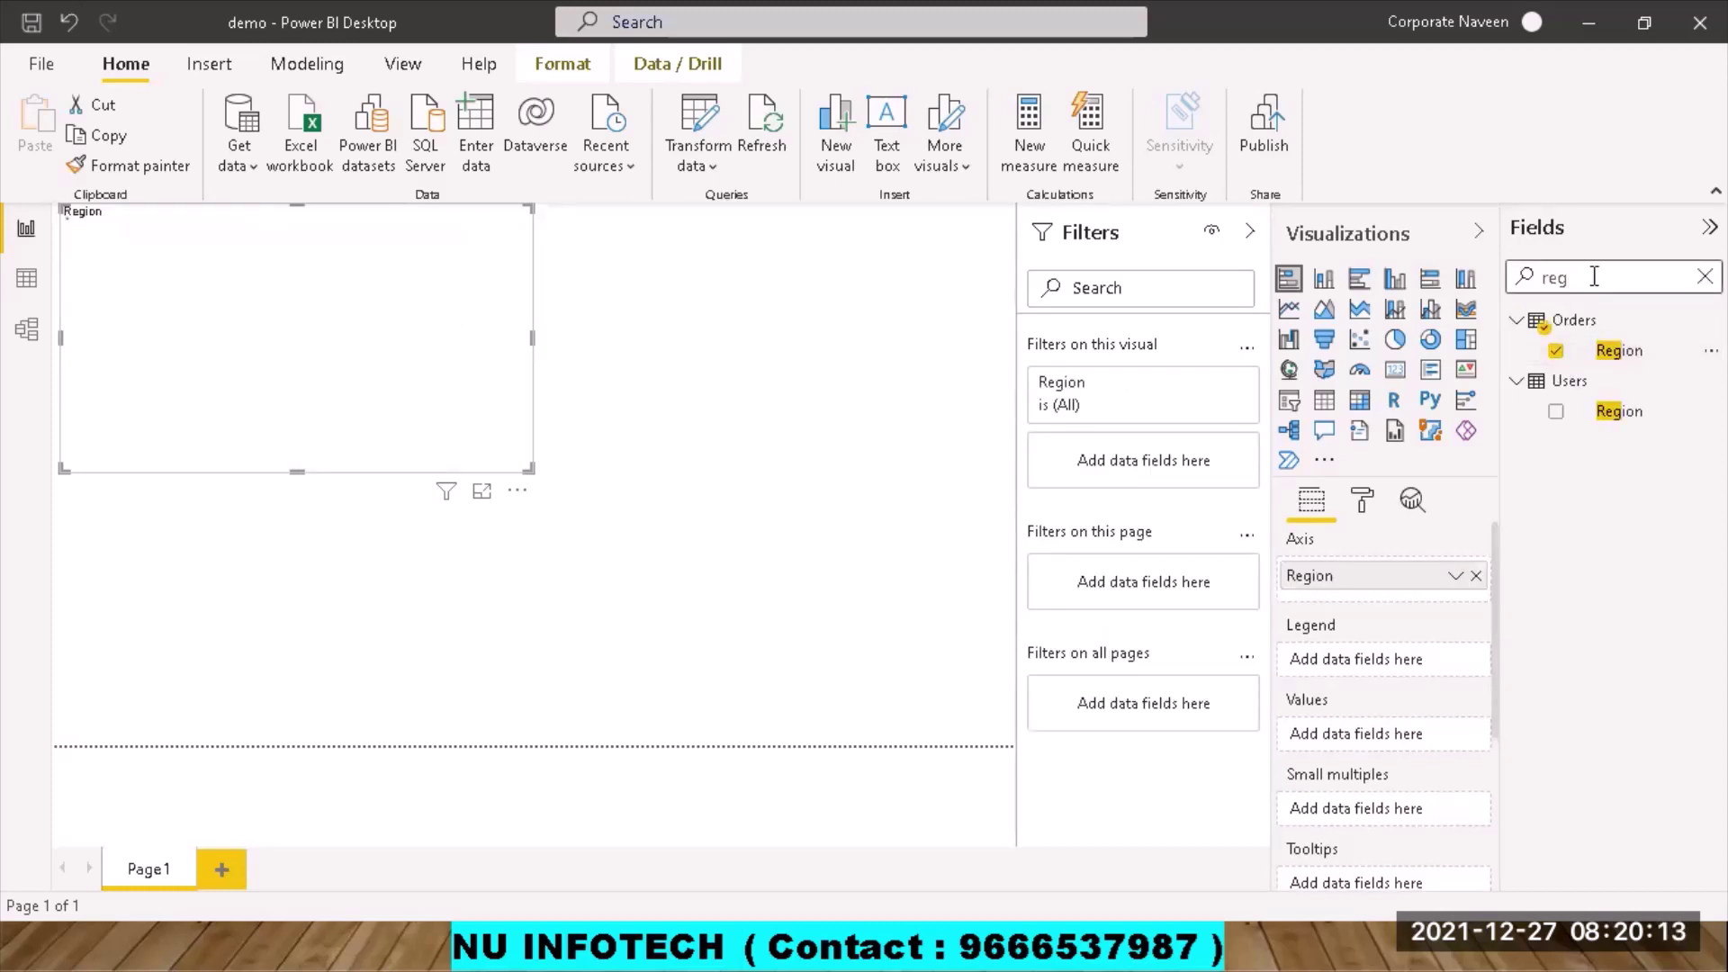
Use Sales as the bar chart's values and size the chart to about half of the page width.
{"action": "key", "text": "BackSpace"}
{"action": "key", "text": "BackSpace"}
{"action": "key", "text": "BackSpace"}
{"action": "type", "text": "sa"}
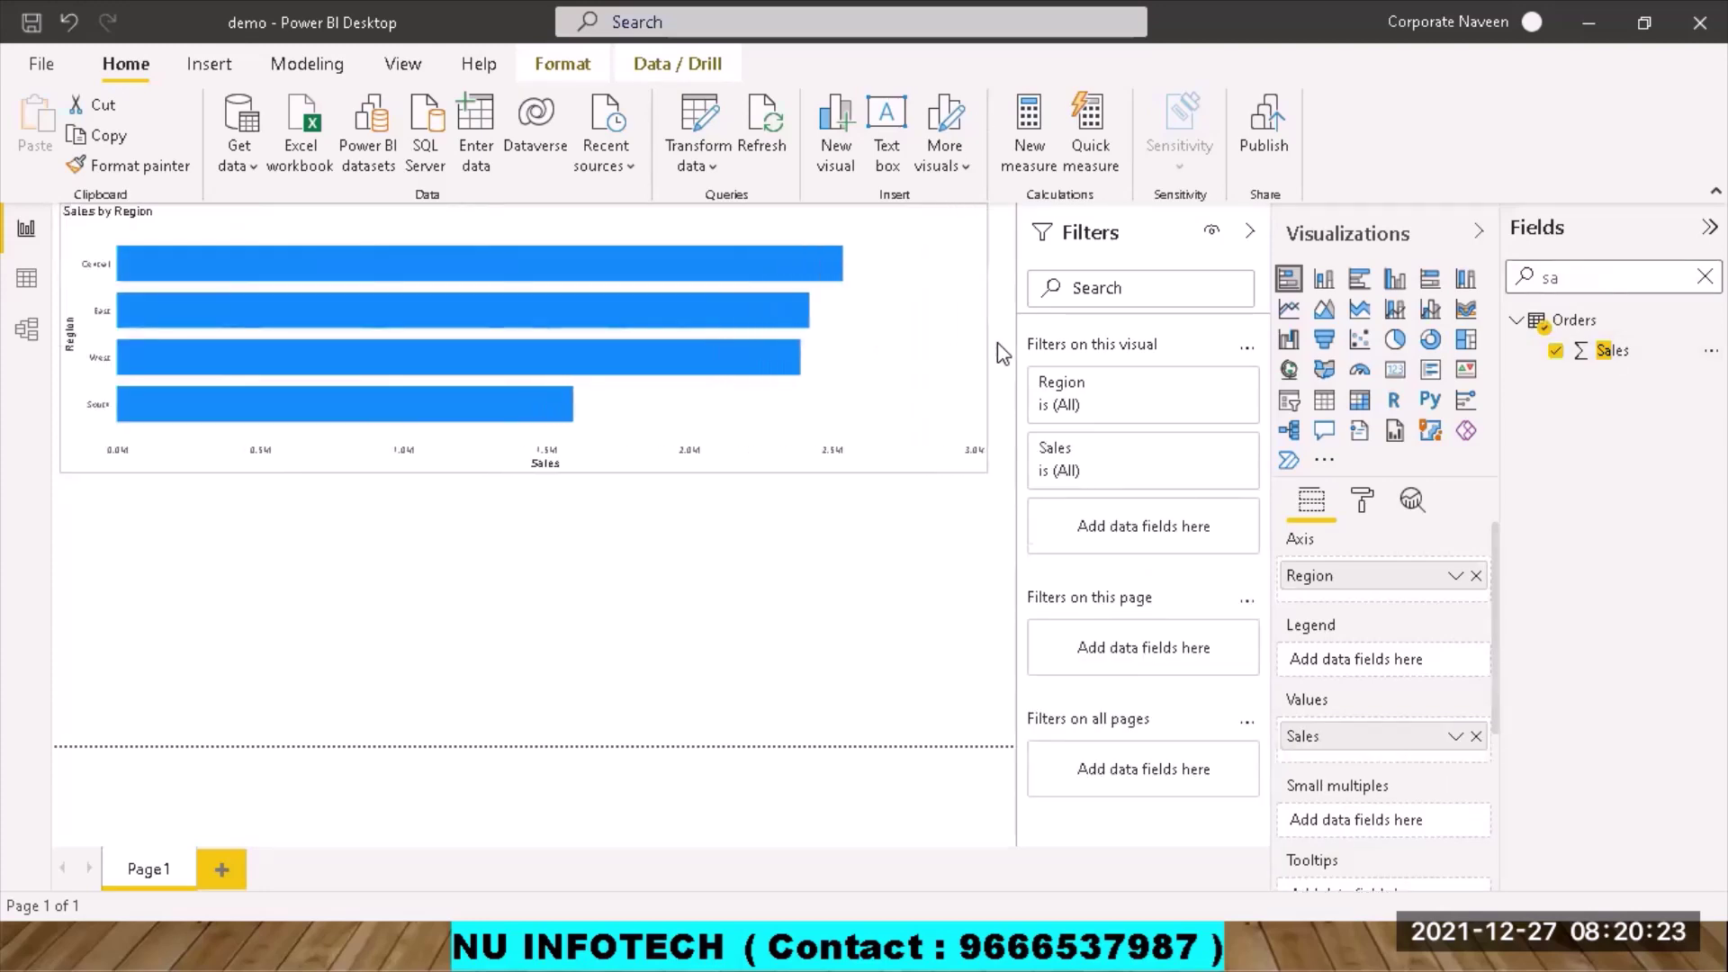
{"action": "left_click", "coordinate": [616, 576]}
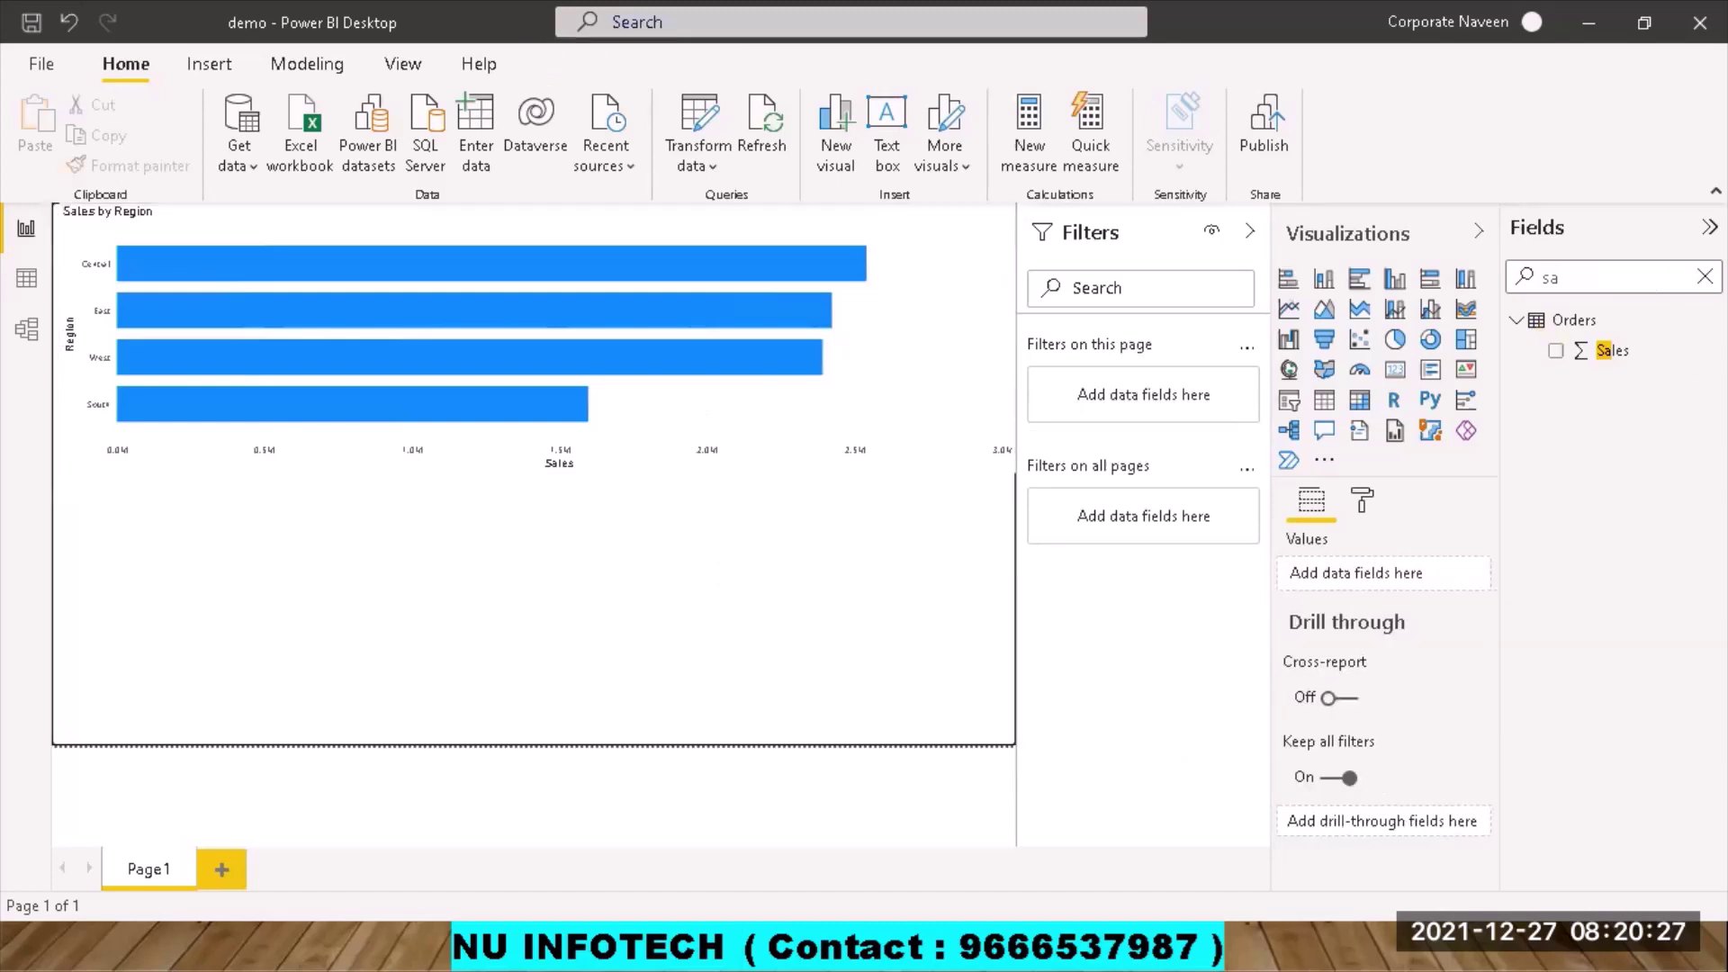
{"action": "left_click", "coordinate": [1705, 276]}
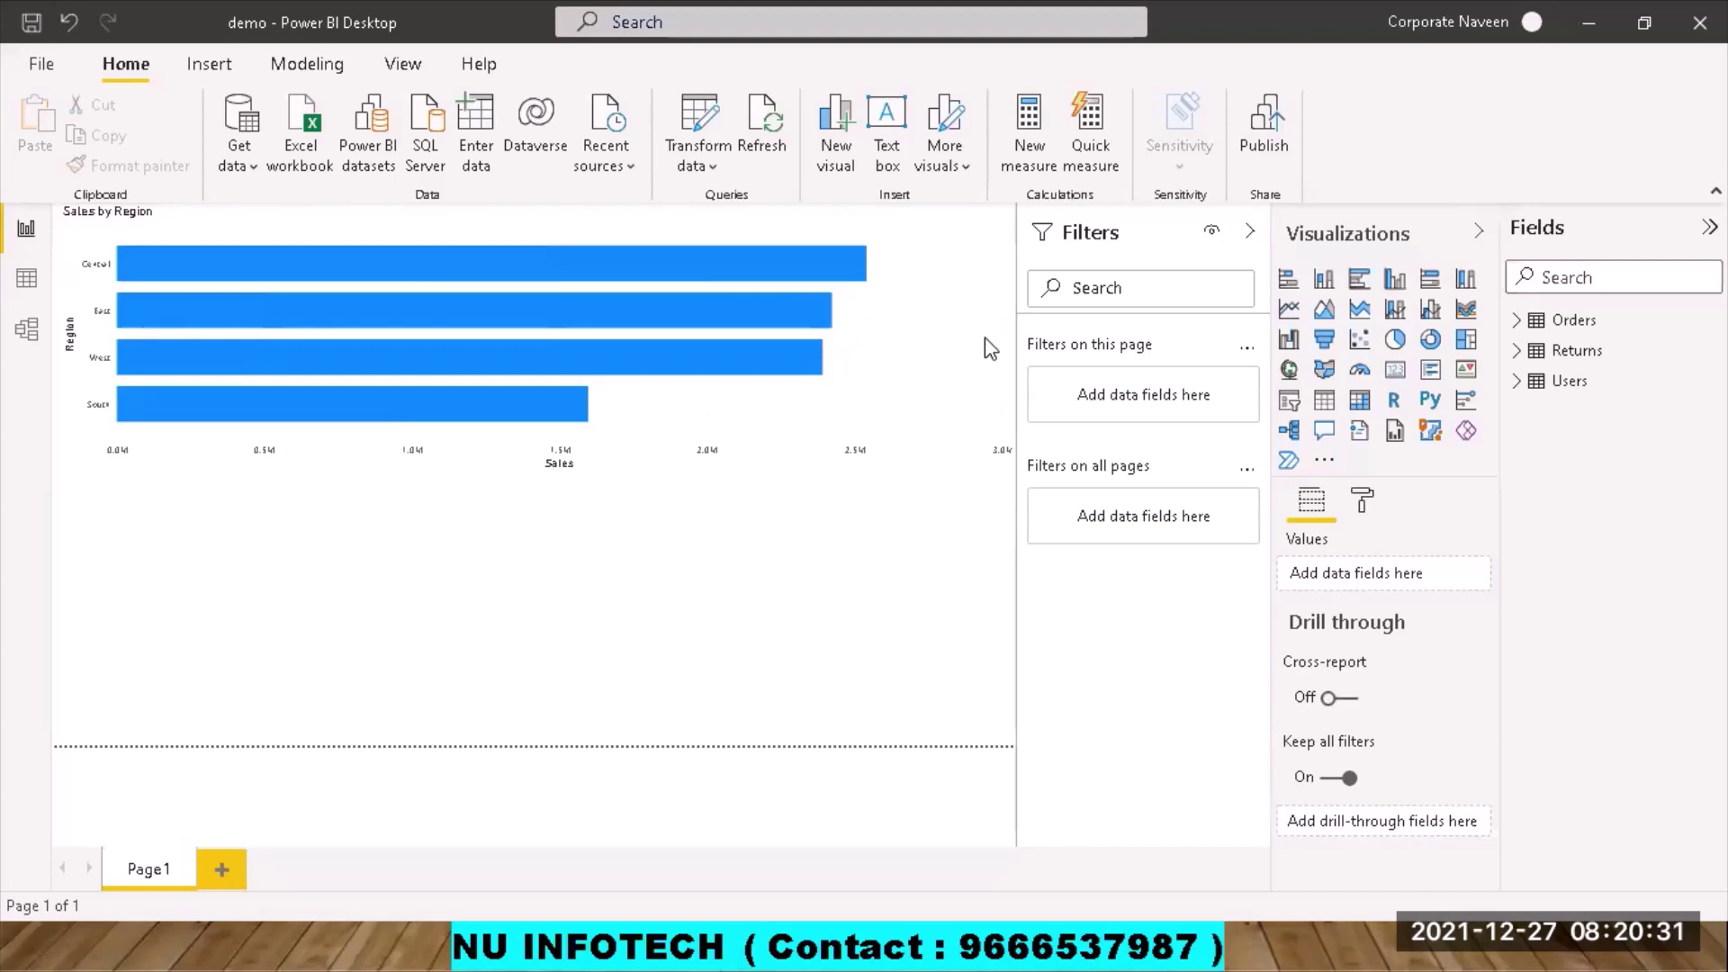
{"action": "left_click", "coordinate": [533, 344]}
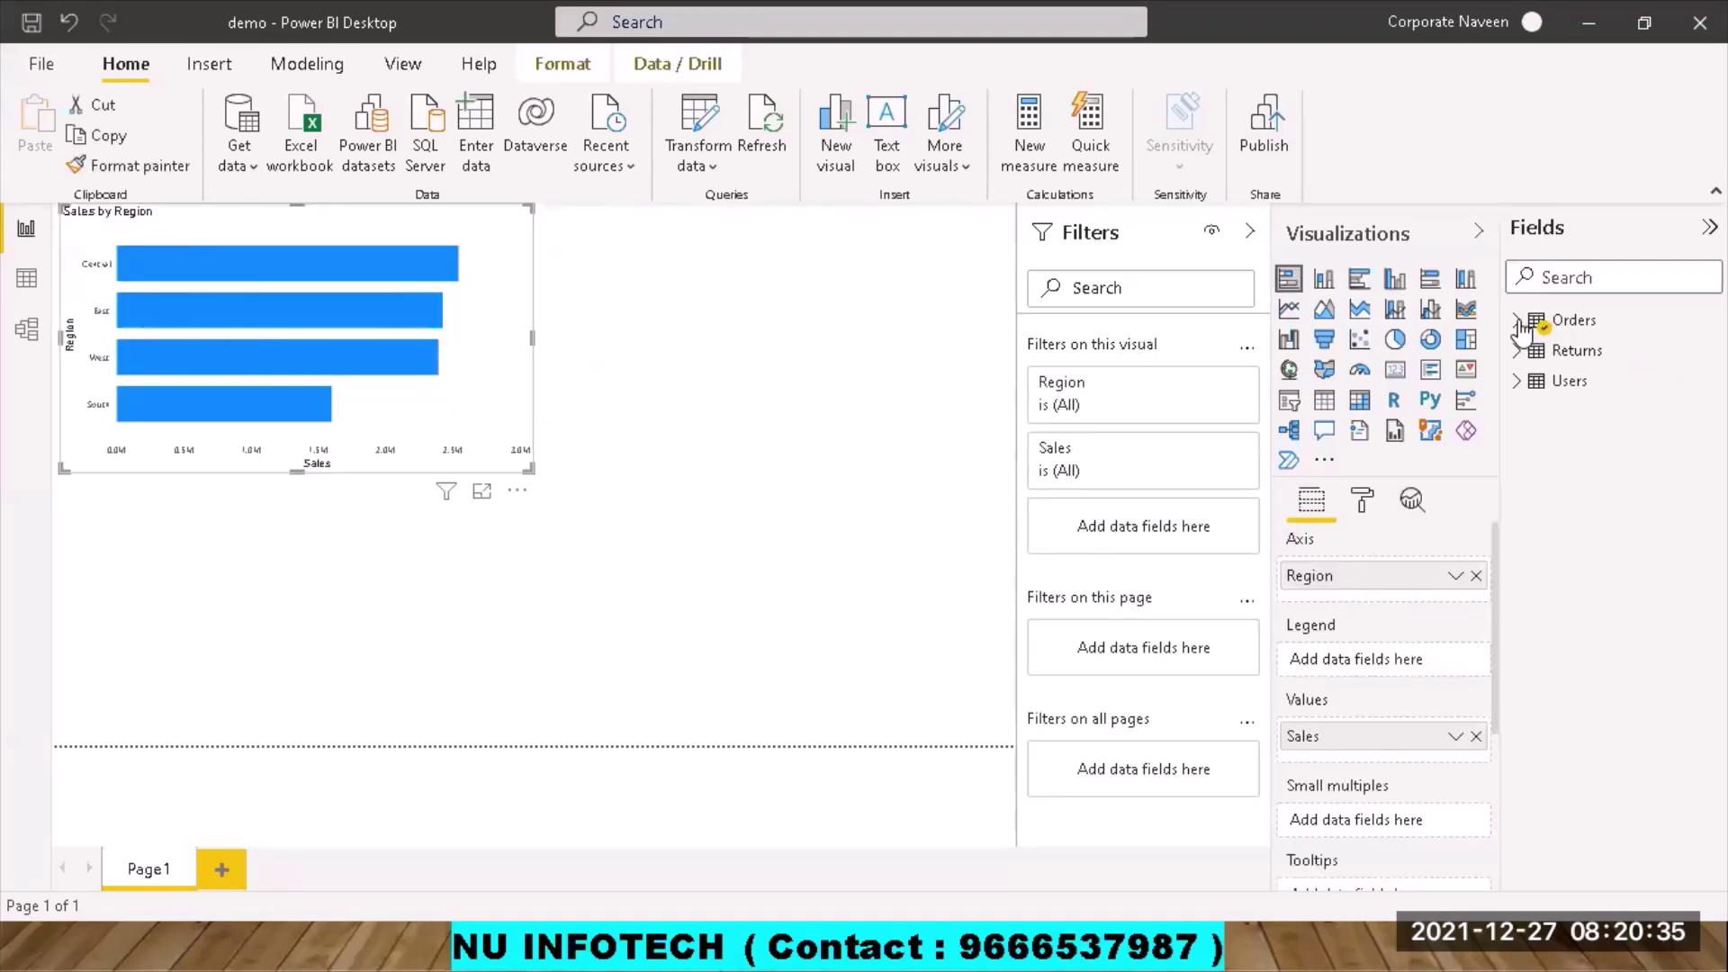
Place a donut chart beside the bar chart with Product Category as its legend.
{"action": "left_click", "coordinate": [950, 384]}
{"action": "left_click", "coordinate": [1431, 339]}
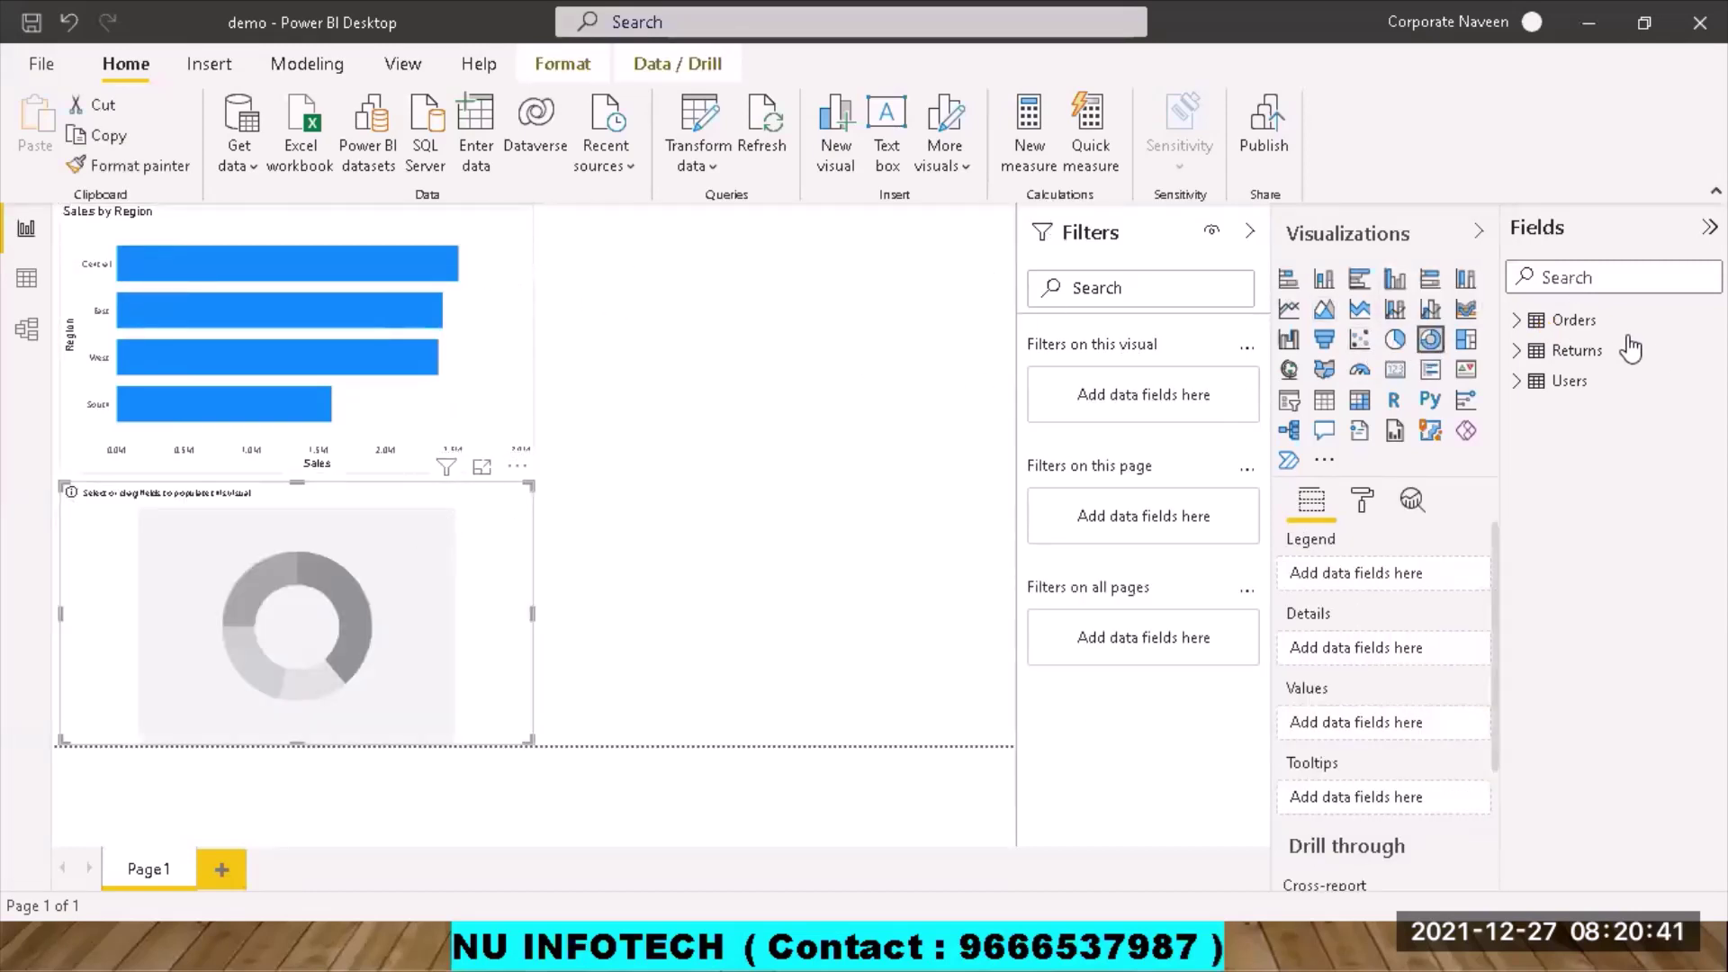
{"action": "left_click", "coordinate": [1580, 277]}
{"action": "type", "text": "cat"}
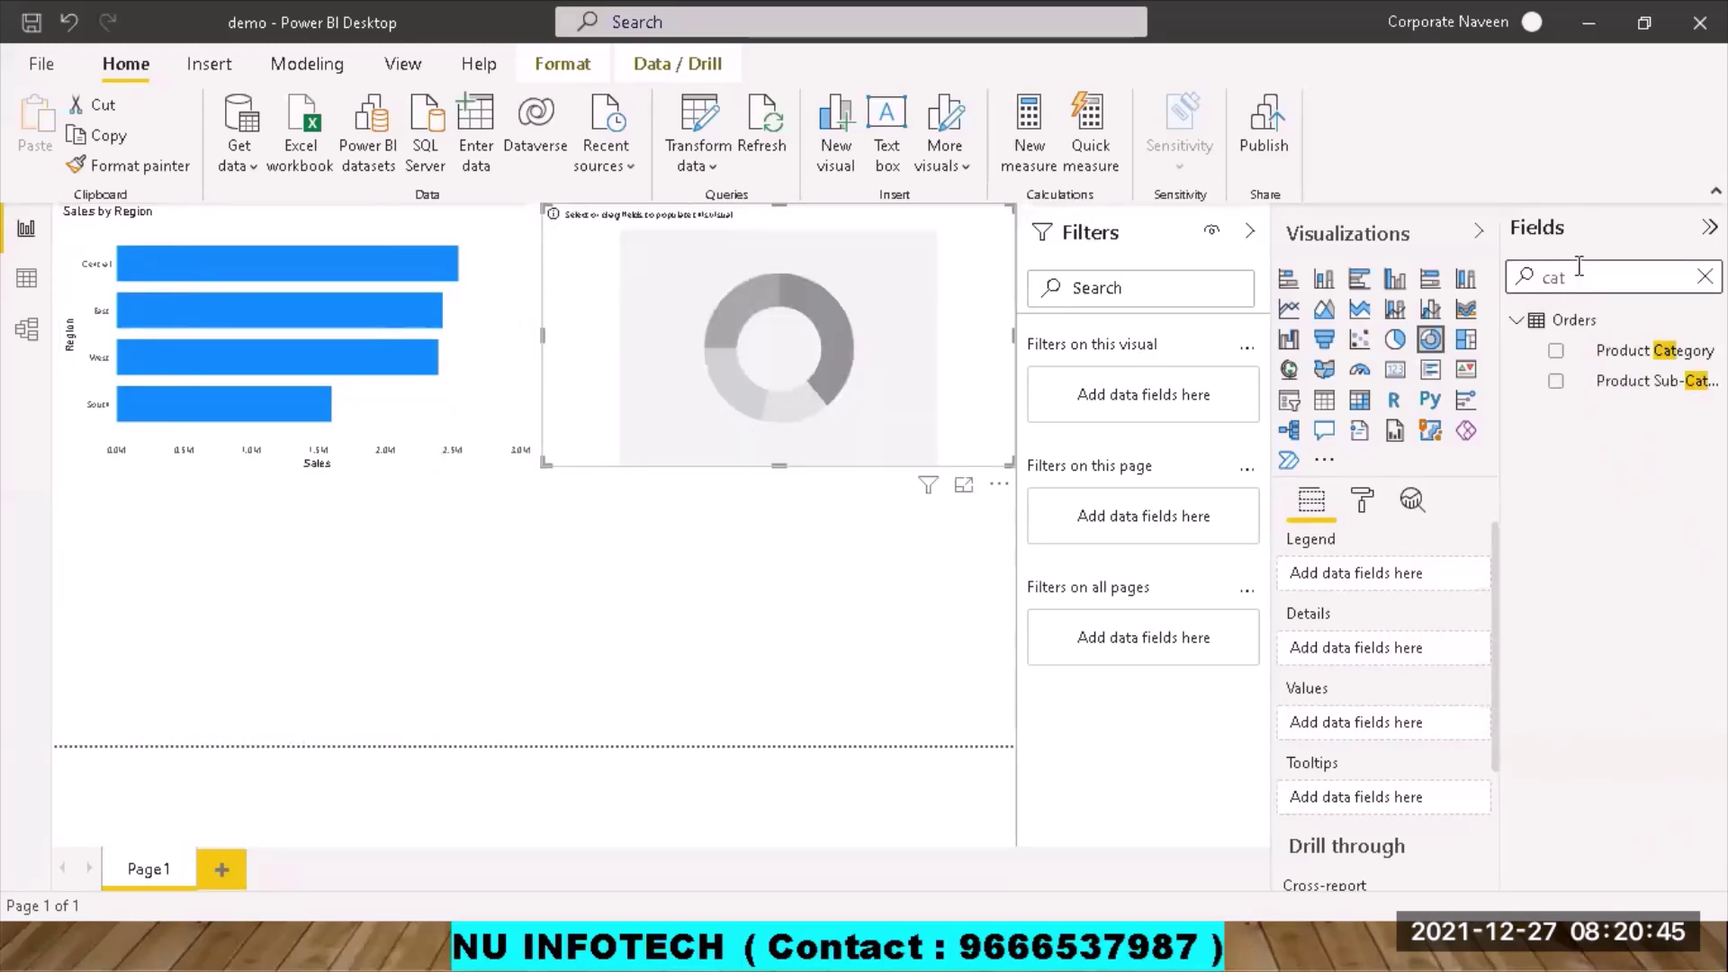
{"action": "left_click", "coordinate": [1557, 352]}
Use Sales from the Orders table as the donut chart's values.
{"action": "key", "text": "BackSpace"}
{"action": "key", "text": "BackSpace"}
{"action": "key", "text": "BackSpace"}
{"action": "type", "text": "sa"}
{"action": "left_click", "coordinate": [1556, 350]}
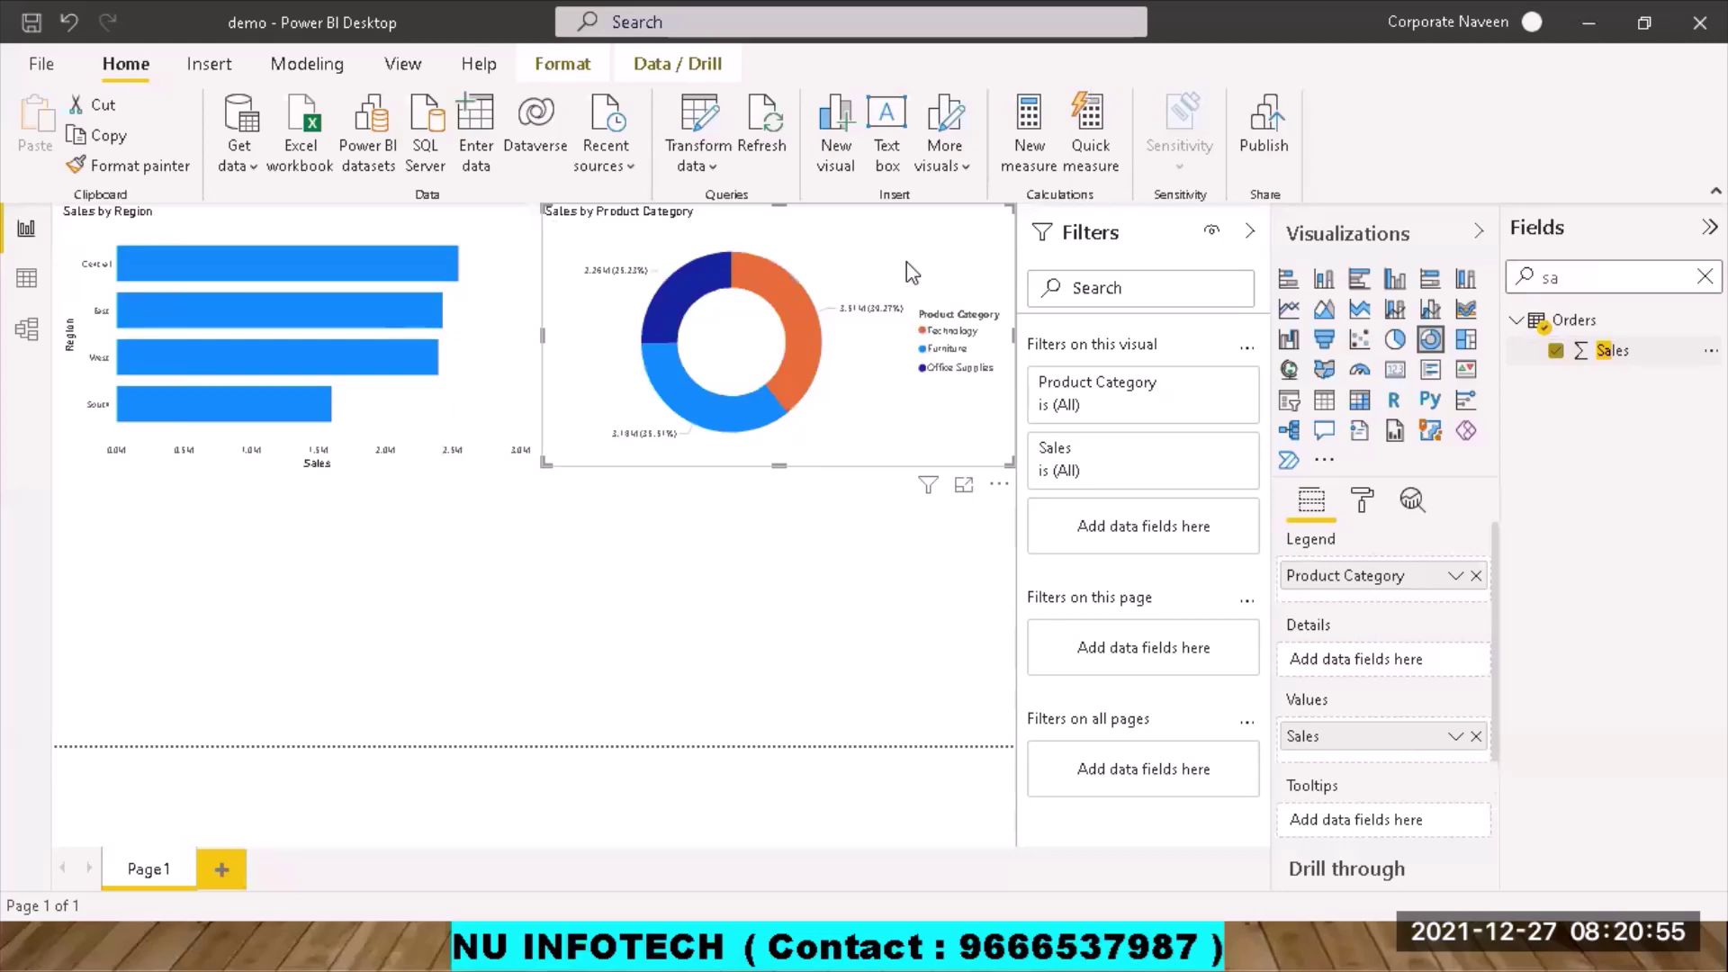
Create a bin-type group named Order Date (bins) from the Order Date field, based on size of bins.
{"action": "left_click", "coordinate": [407, 689]}
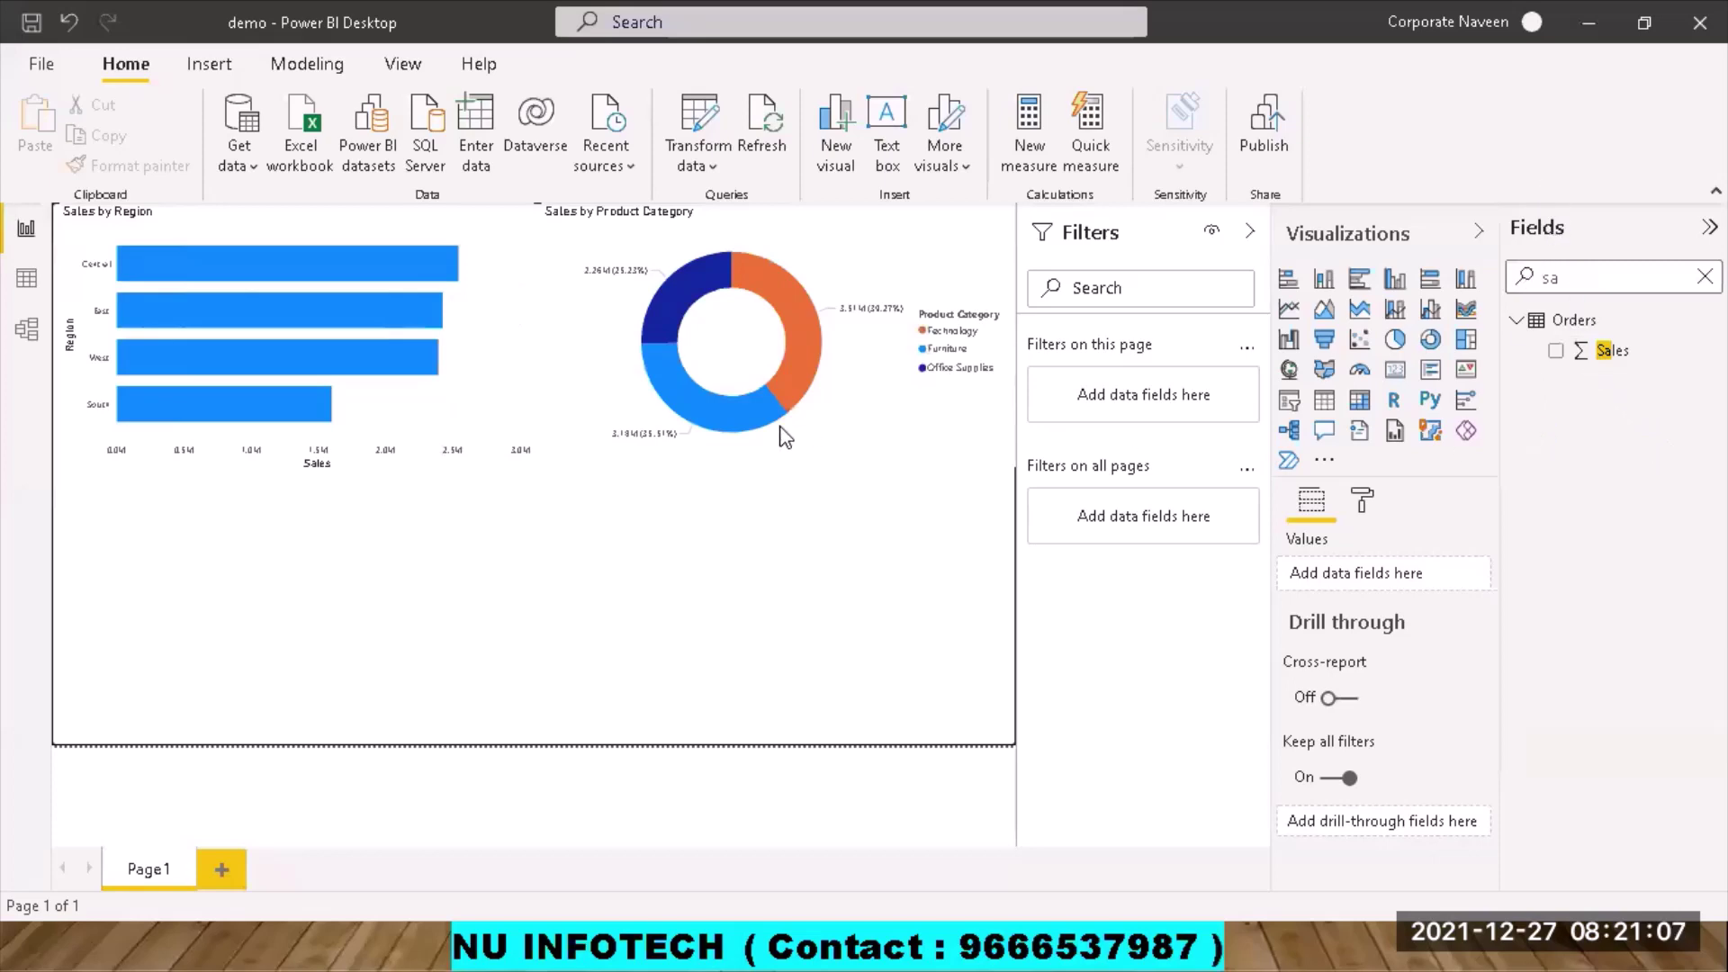
{"action": "key", "text": "Escape"}
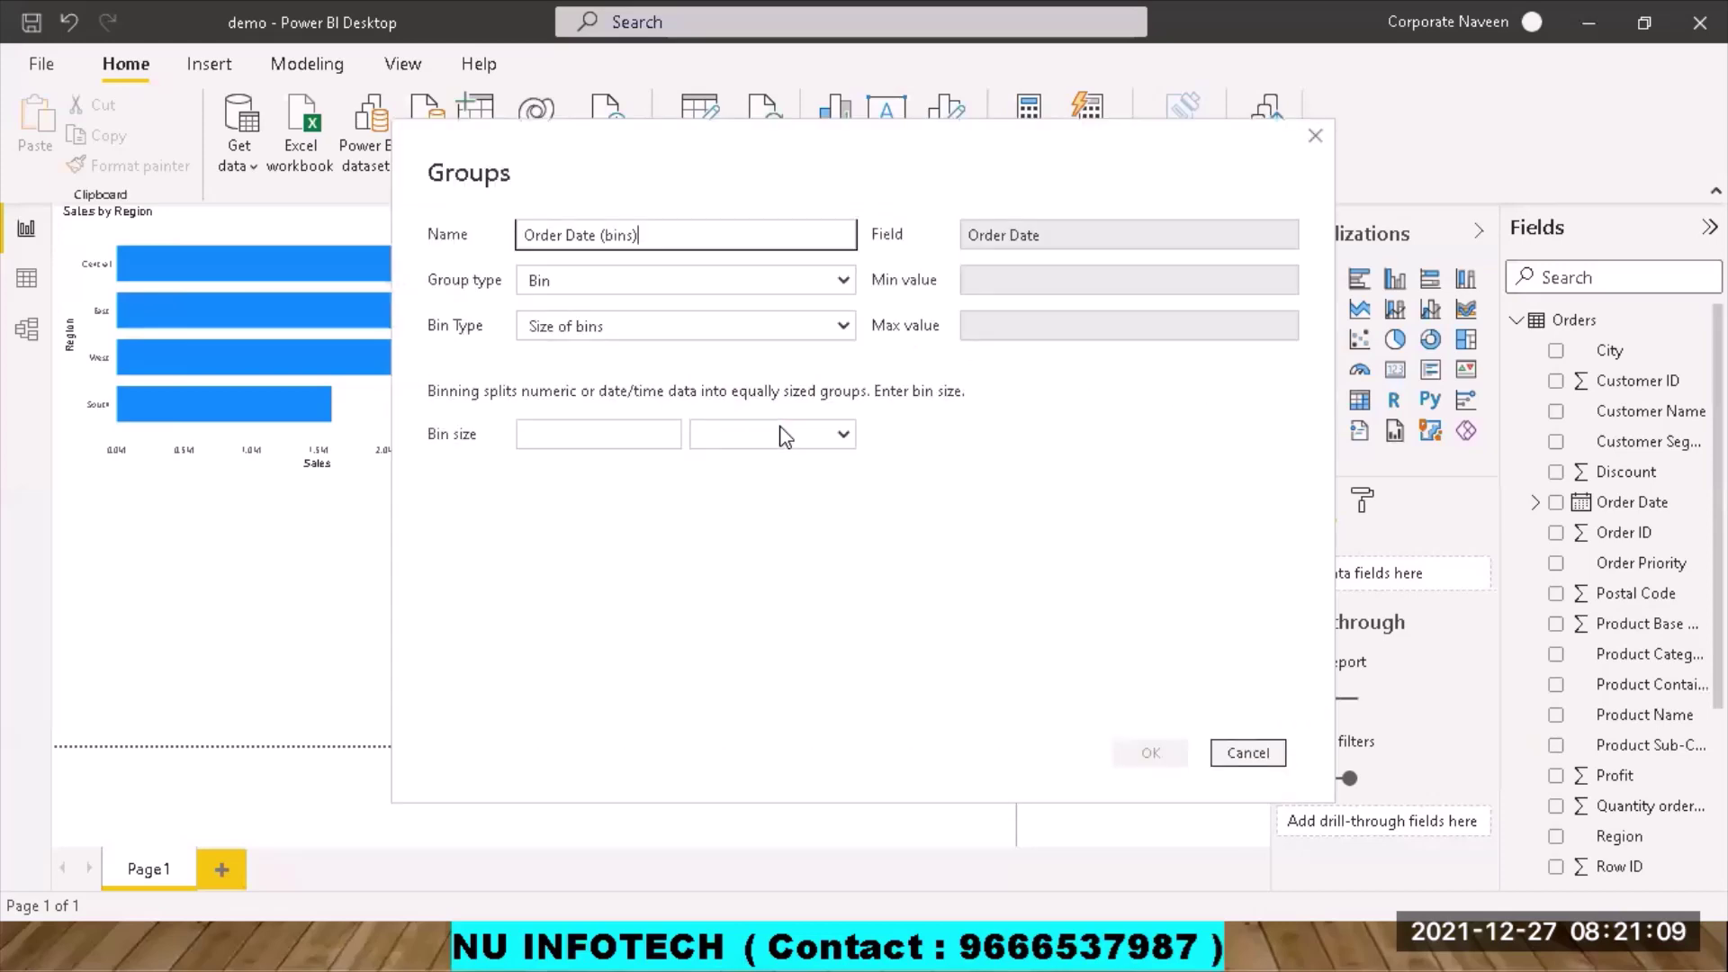
{"action": "left_click", "coordinate": [1130, 752]}
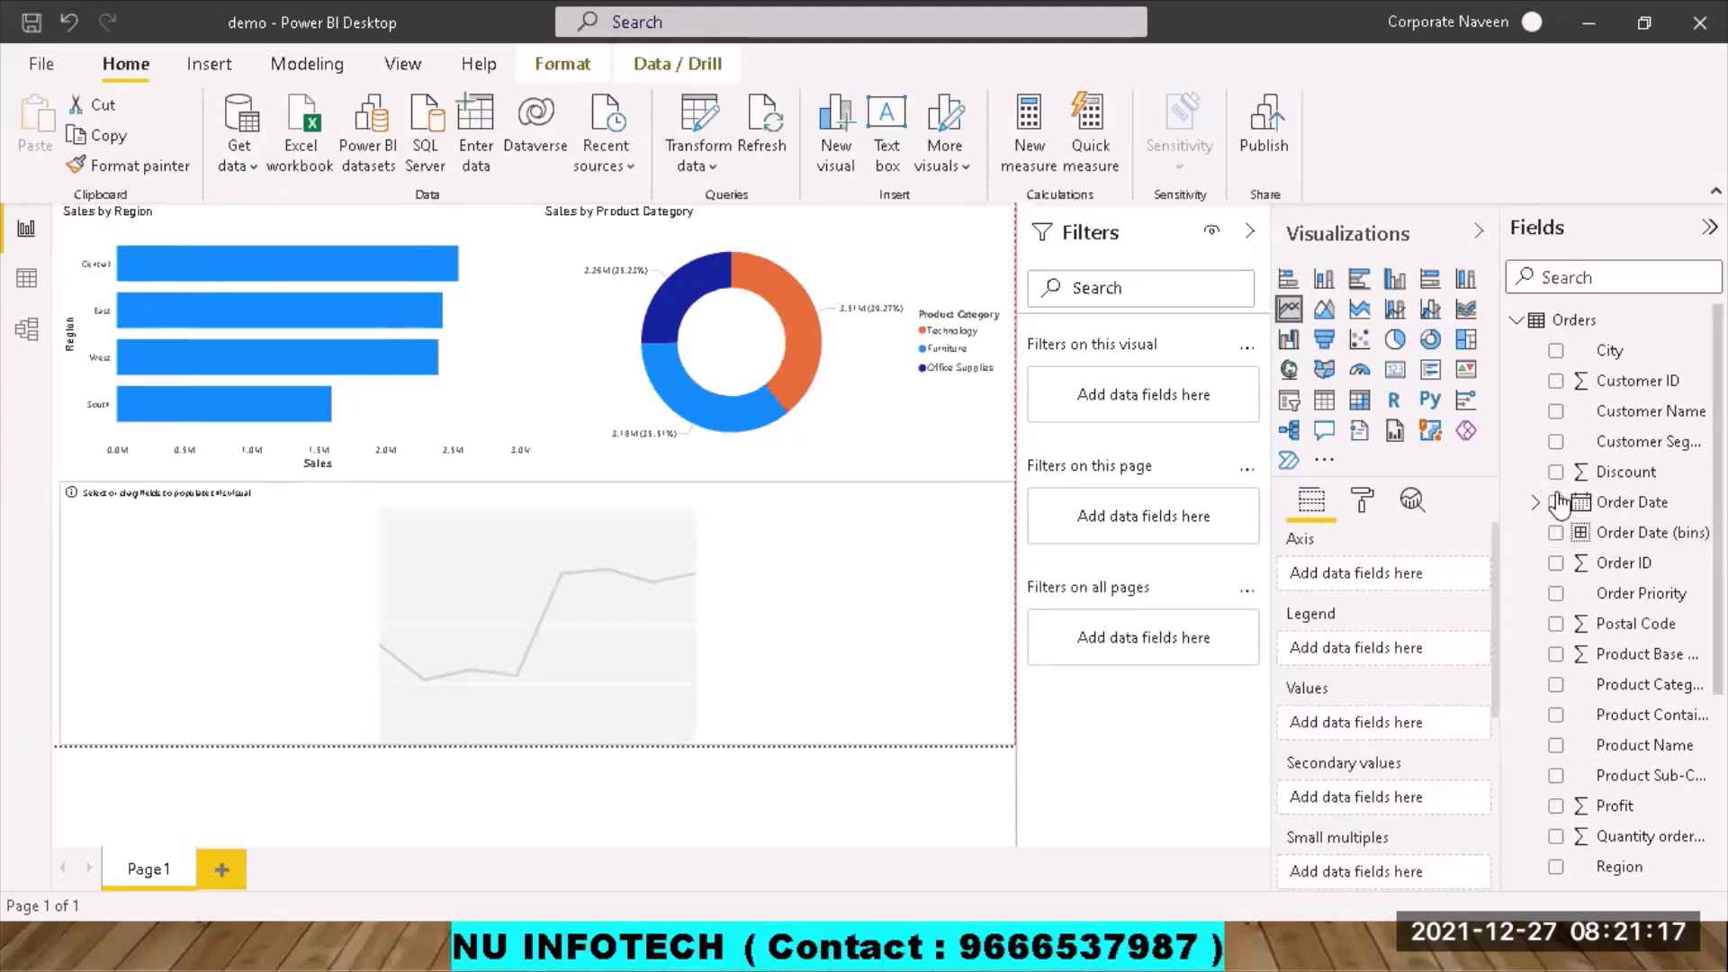
Build a full-width line chart below the two charts, with Order Date (bins) as axis and Sales as values.
{"action": "left_click", "coordinate": [1557, 532]}
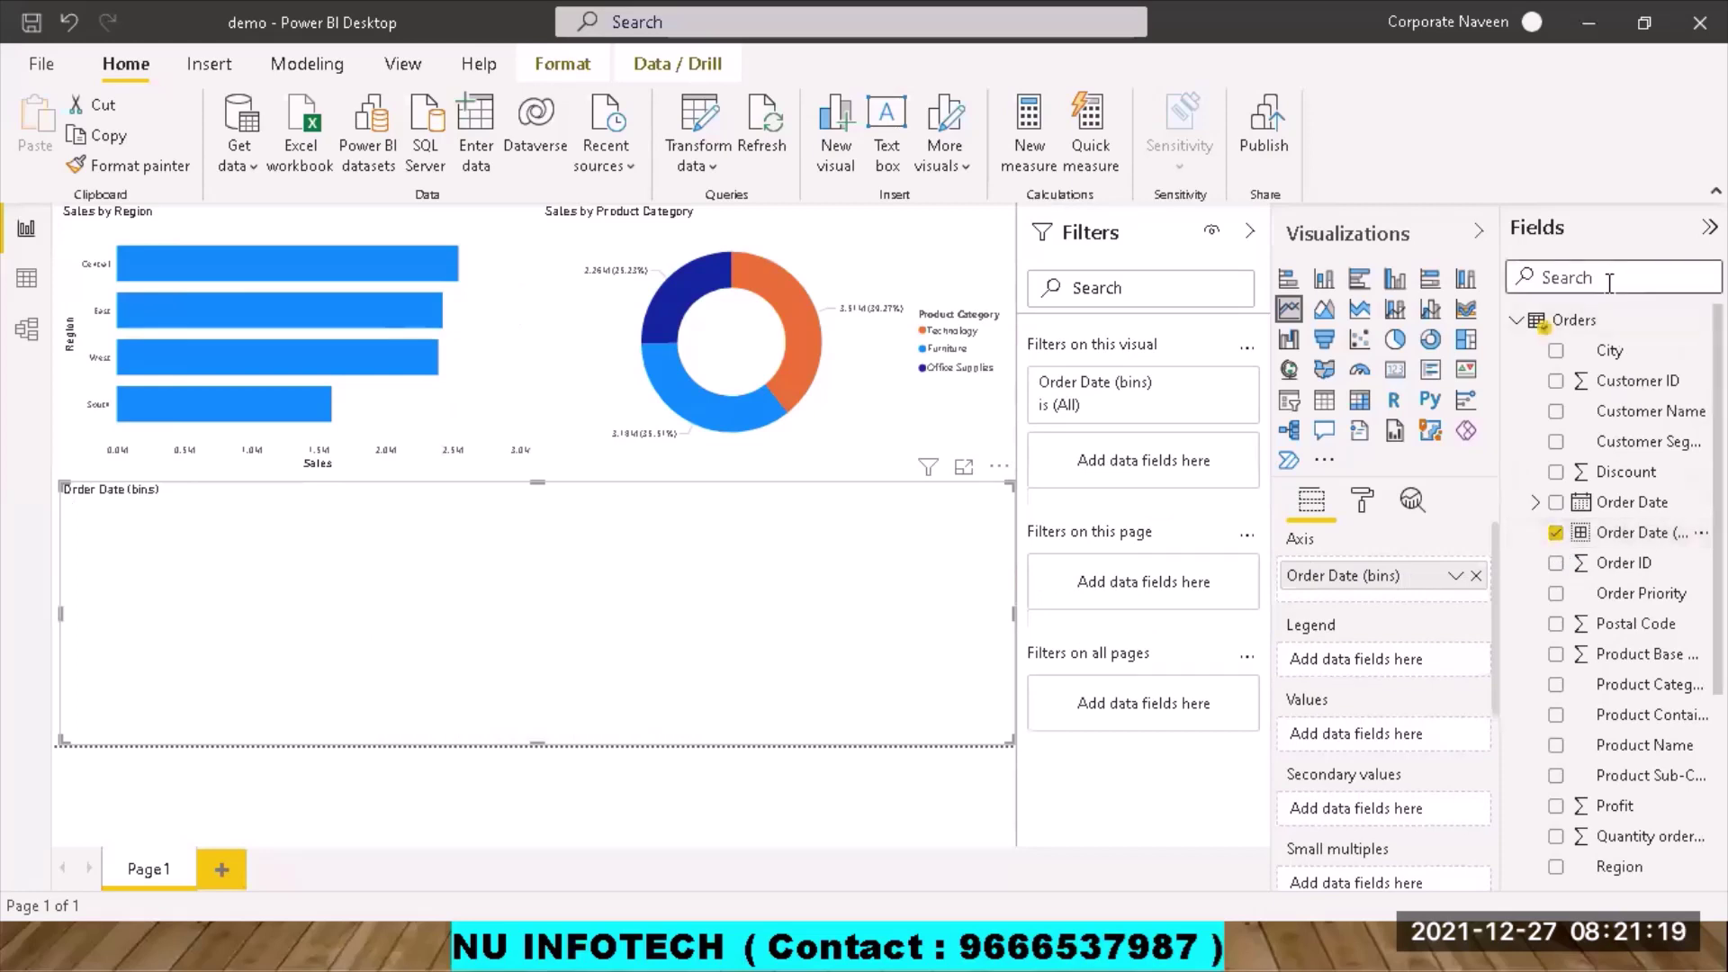
{"action": "type", "text": "sa"}
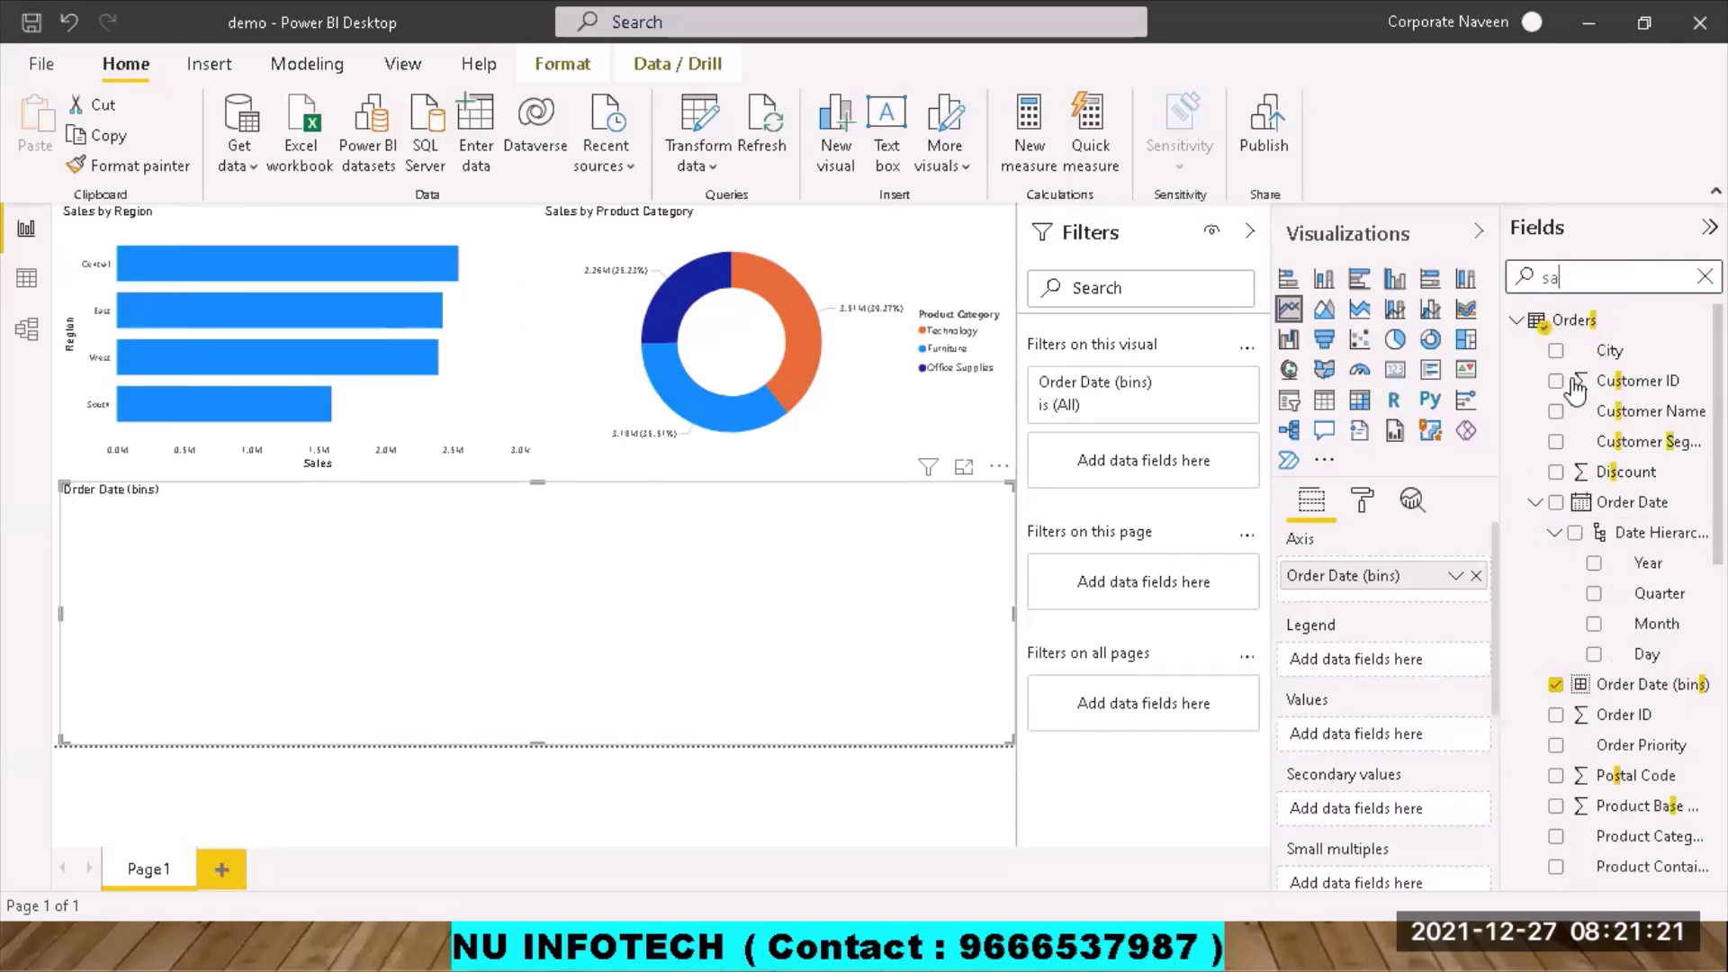
{"action": "left_click_drag", "start_coordinate": [1466, 653], "coordinate": [1366, 736]}
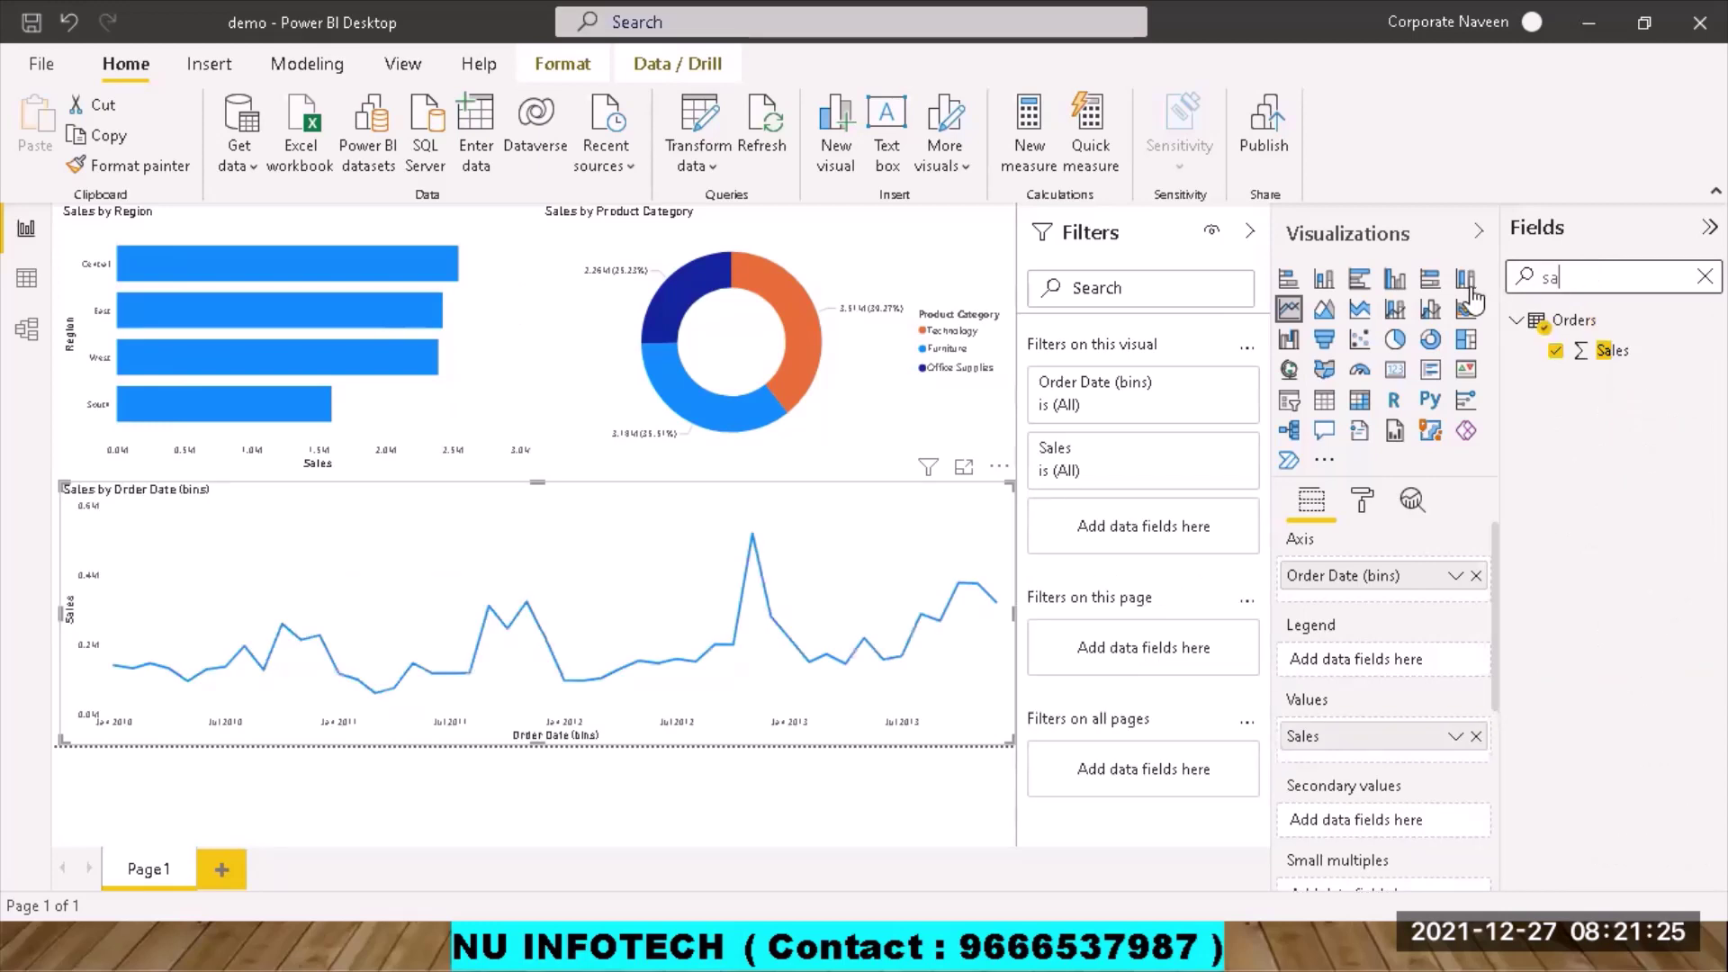
Split the line chart by Region from the Orders table using its legend.
{"action": "key", "text": "BackSpace"}
{"action": "key", "text": "BackSpace"}
{"action": "type", "text": "reg"}
{"action": "left_click_drag", "start_coordinate": [1618, 351], "coordinate": [1369, 668]}
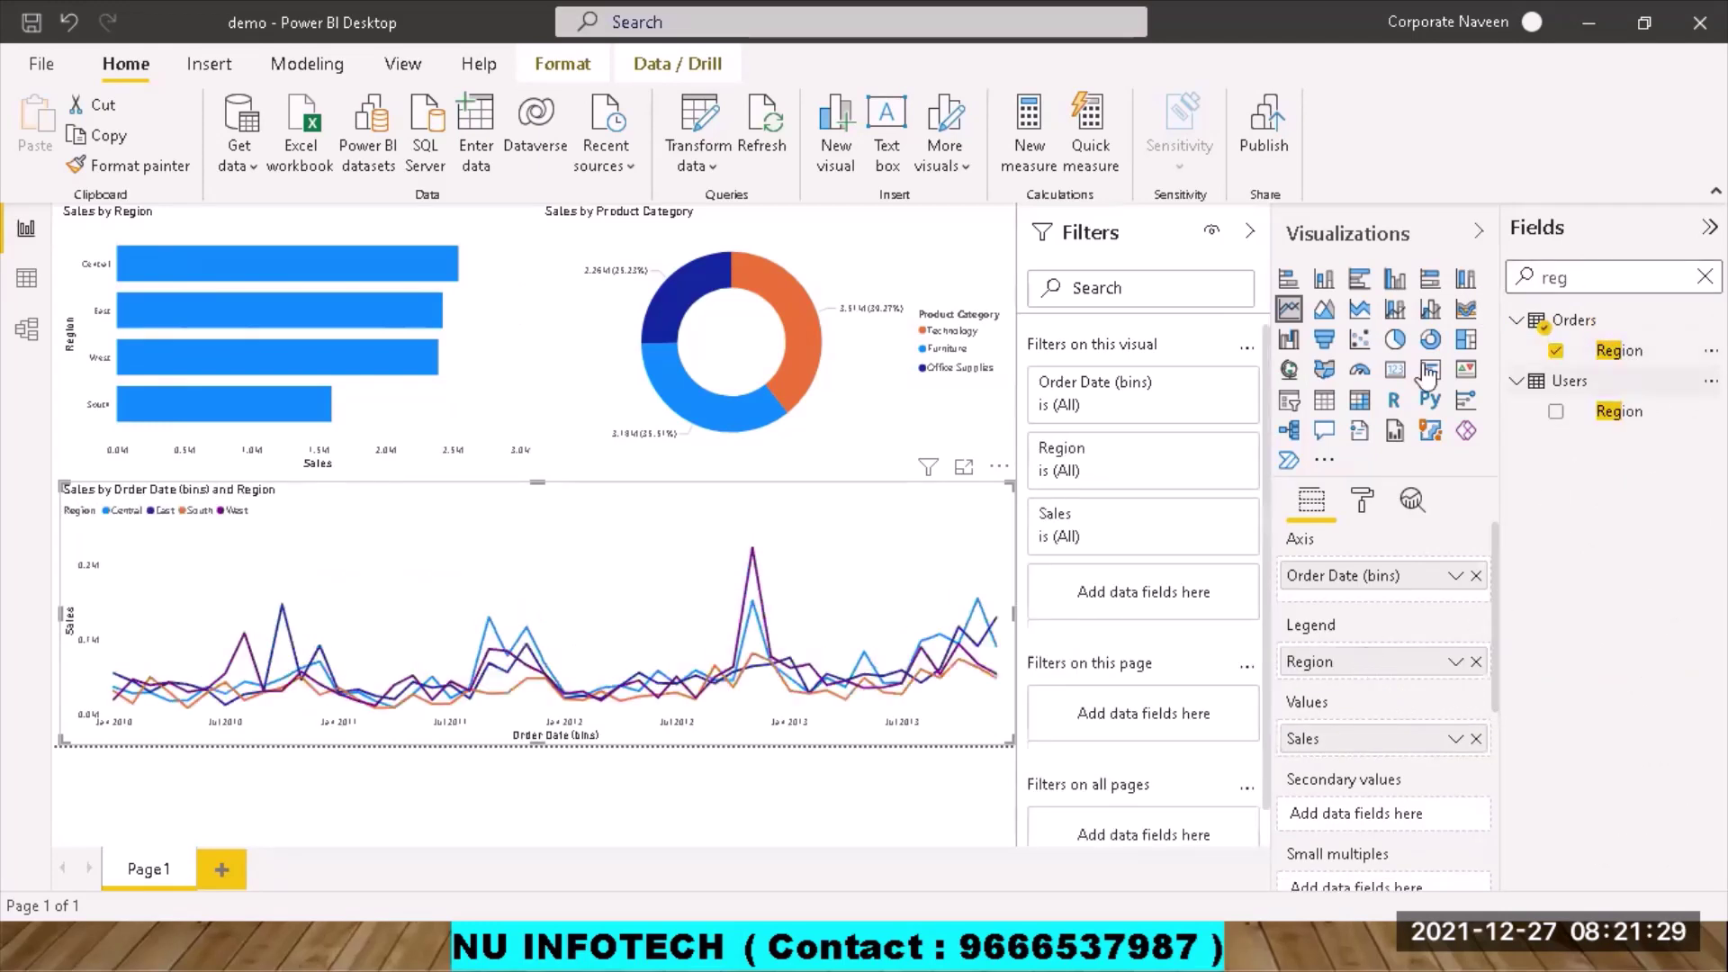
Clear the field search, collapse the Orders table, and hide the Filters and Fields panes.
{"action": "left_click", "coordinate": [1250, 234]}
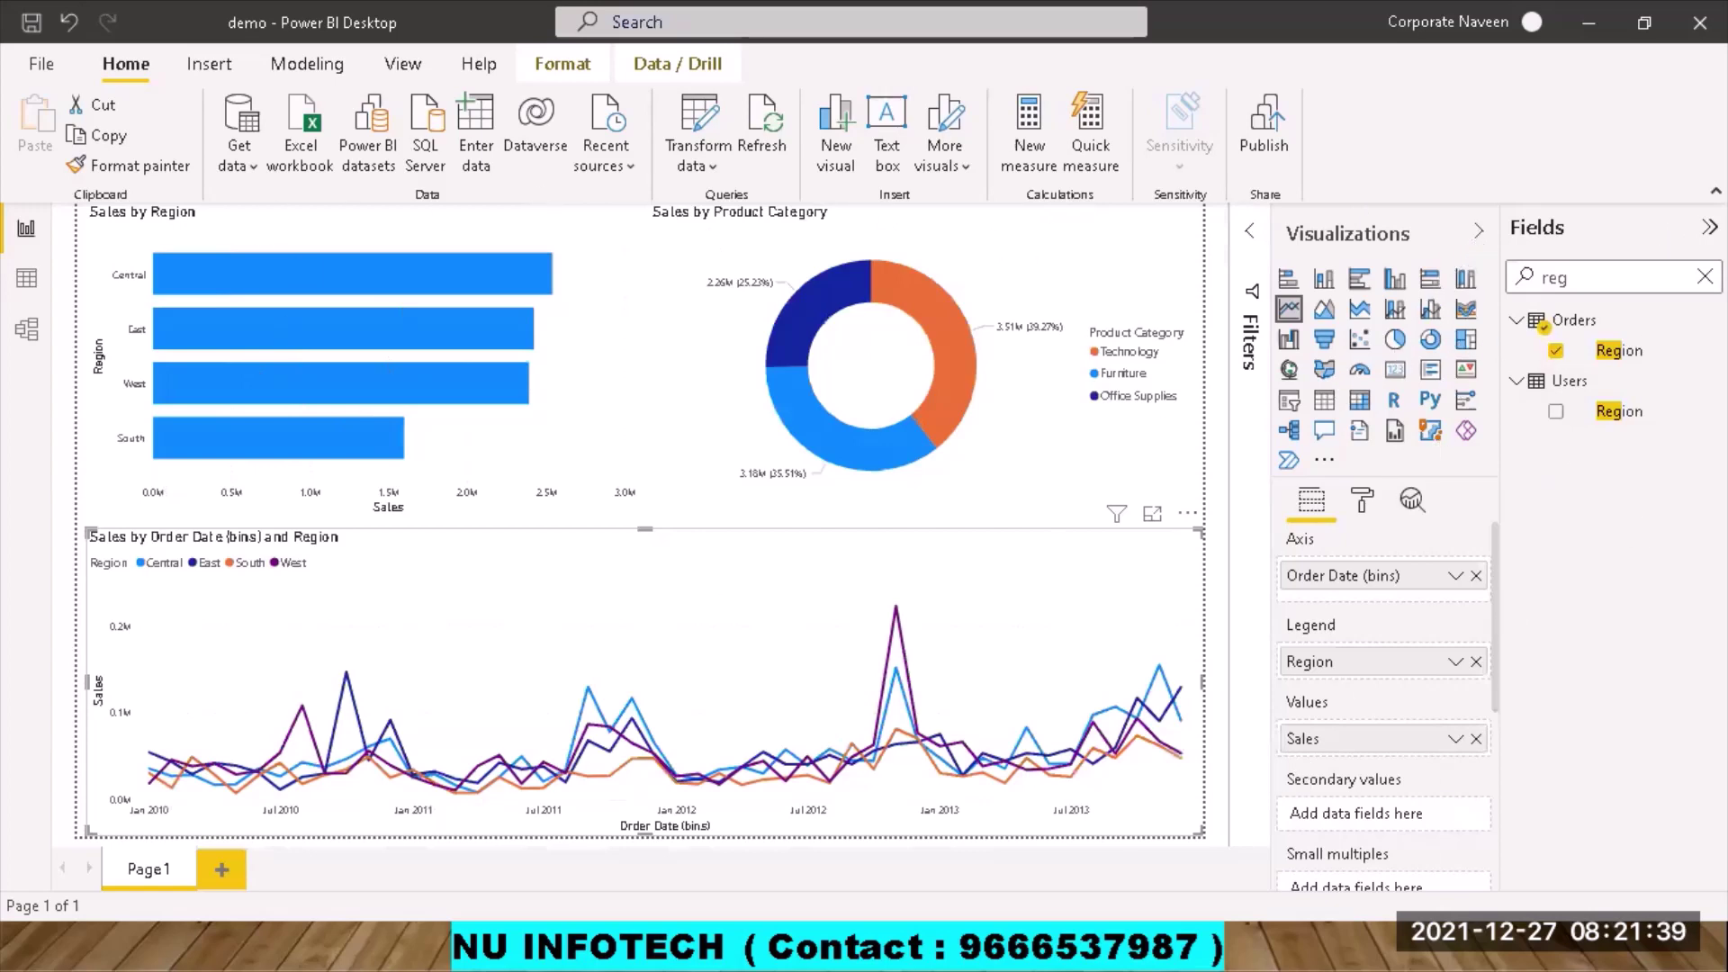
{"action": "key", "text": "BackSpace"}
{"action": "key", "text": "BackSpace"}
{"action": "key", "text": "BackSpace"}
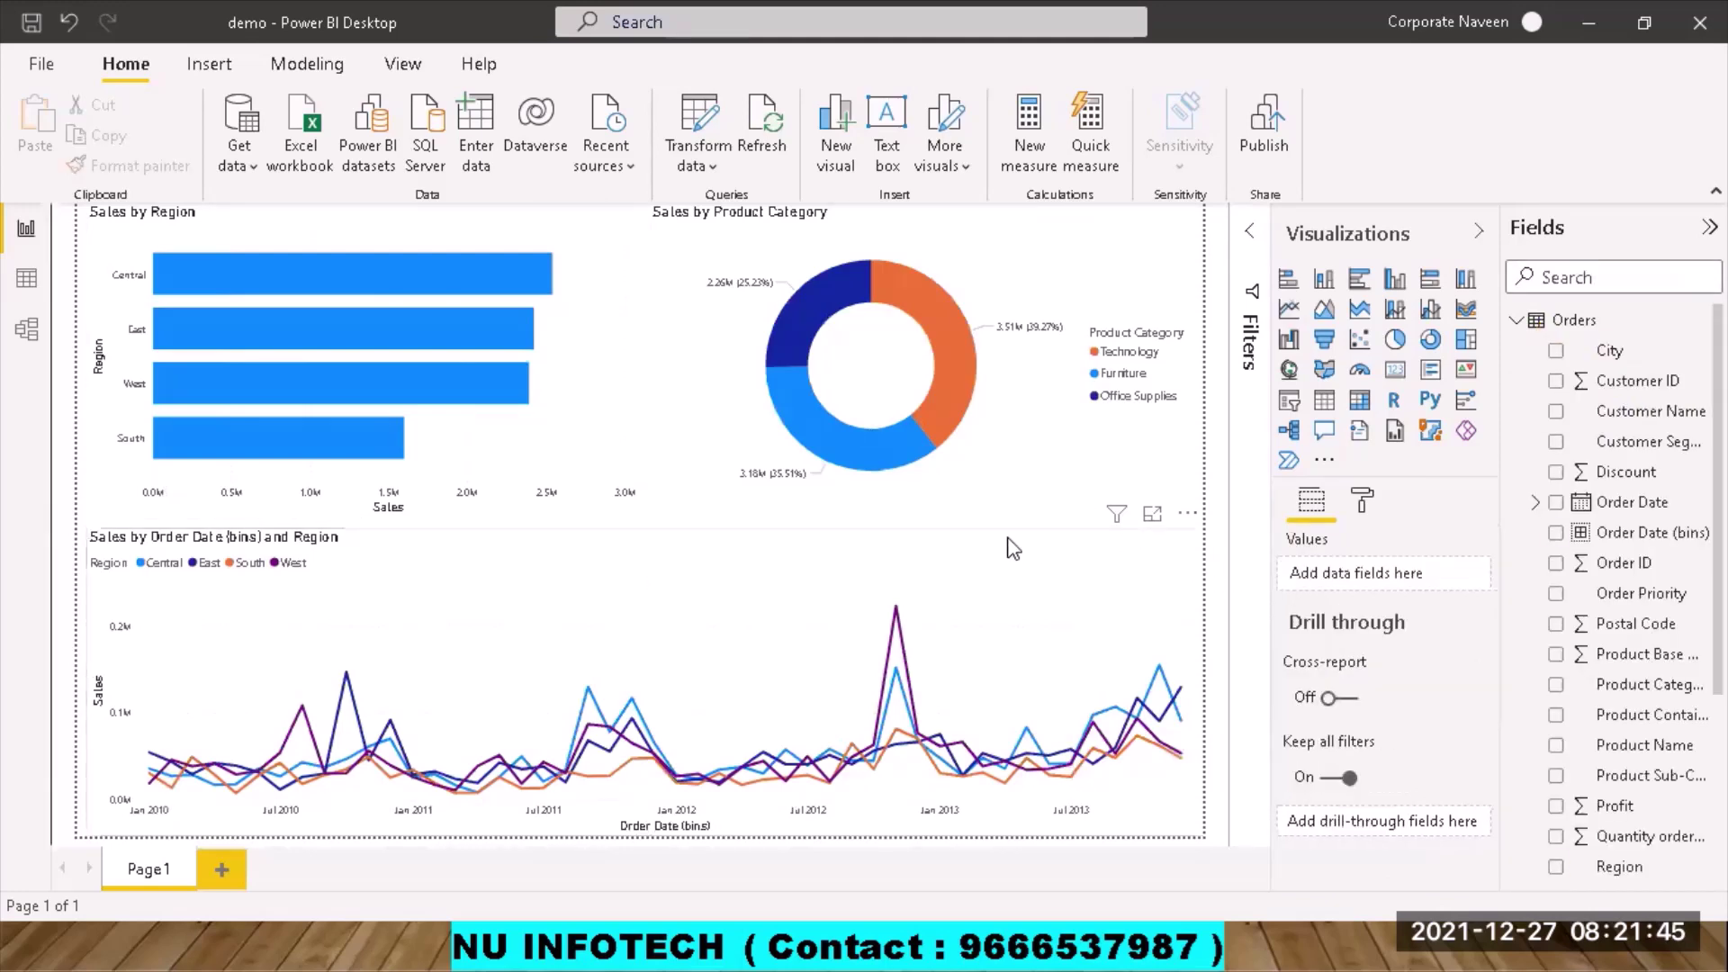
{"action": "mouse_move", "coordinate": [1116, 540]}
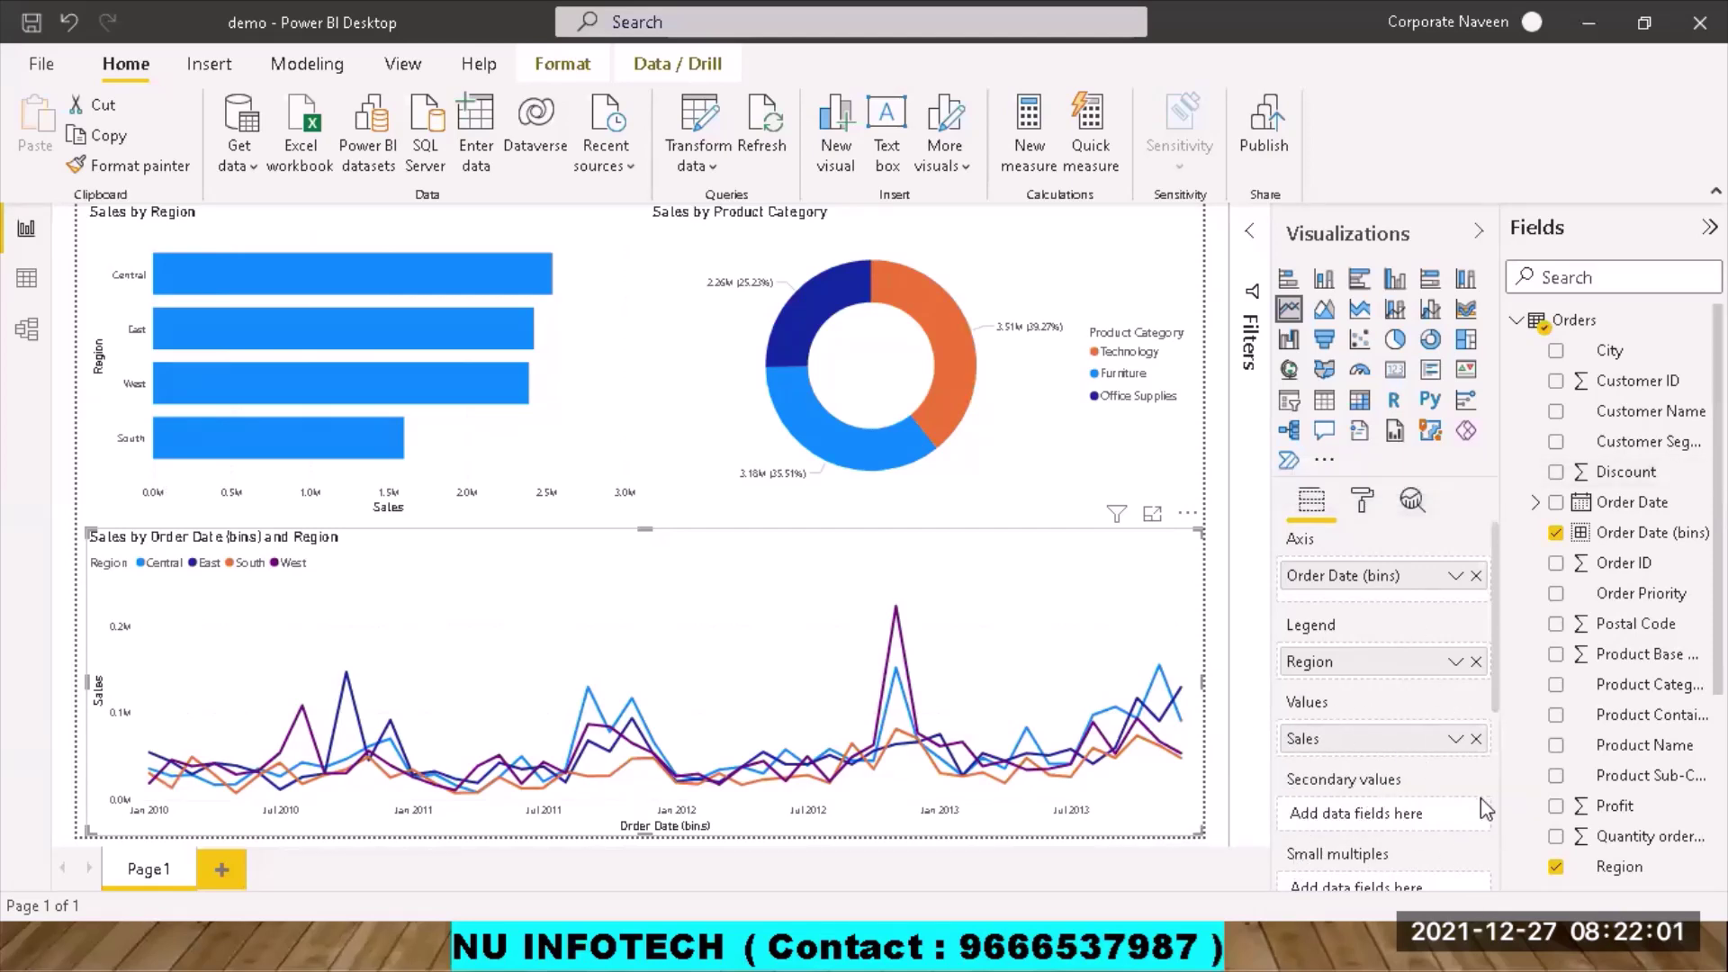
{"action": "left_click", "coordinate": [1518, 322]}
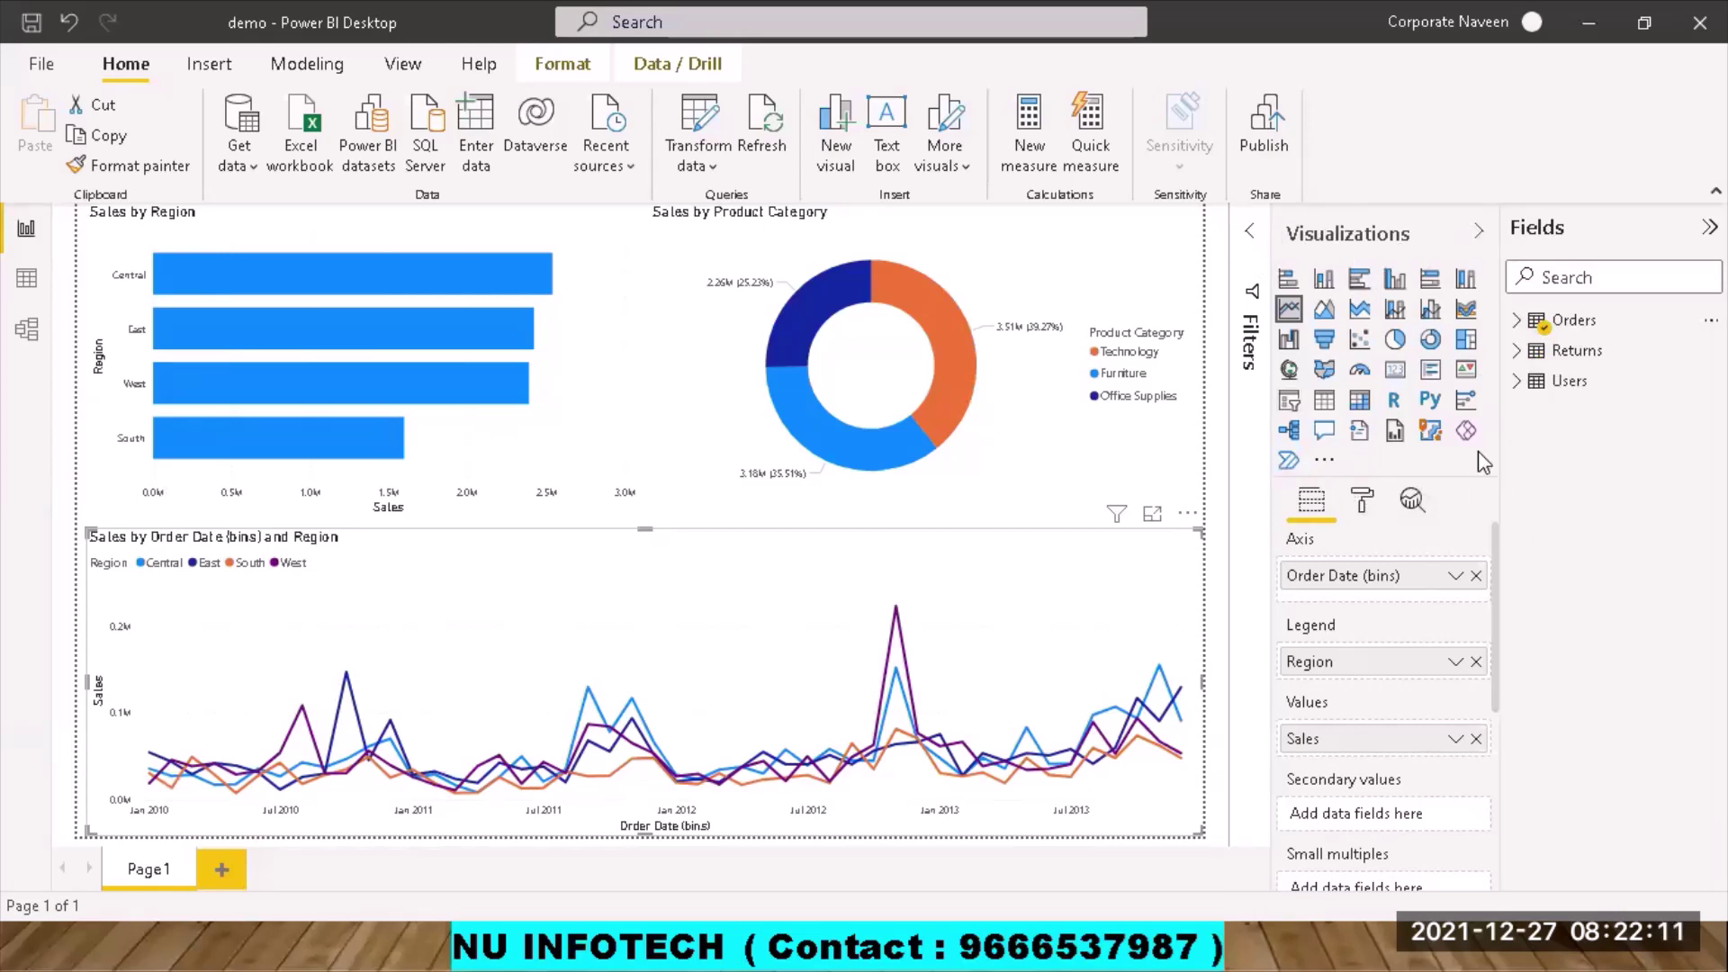
{"action": "left_click", "coordinate": [1709, 227]}
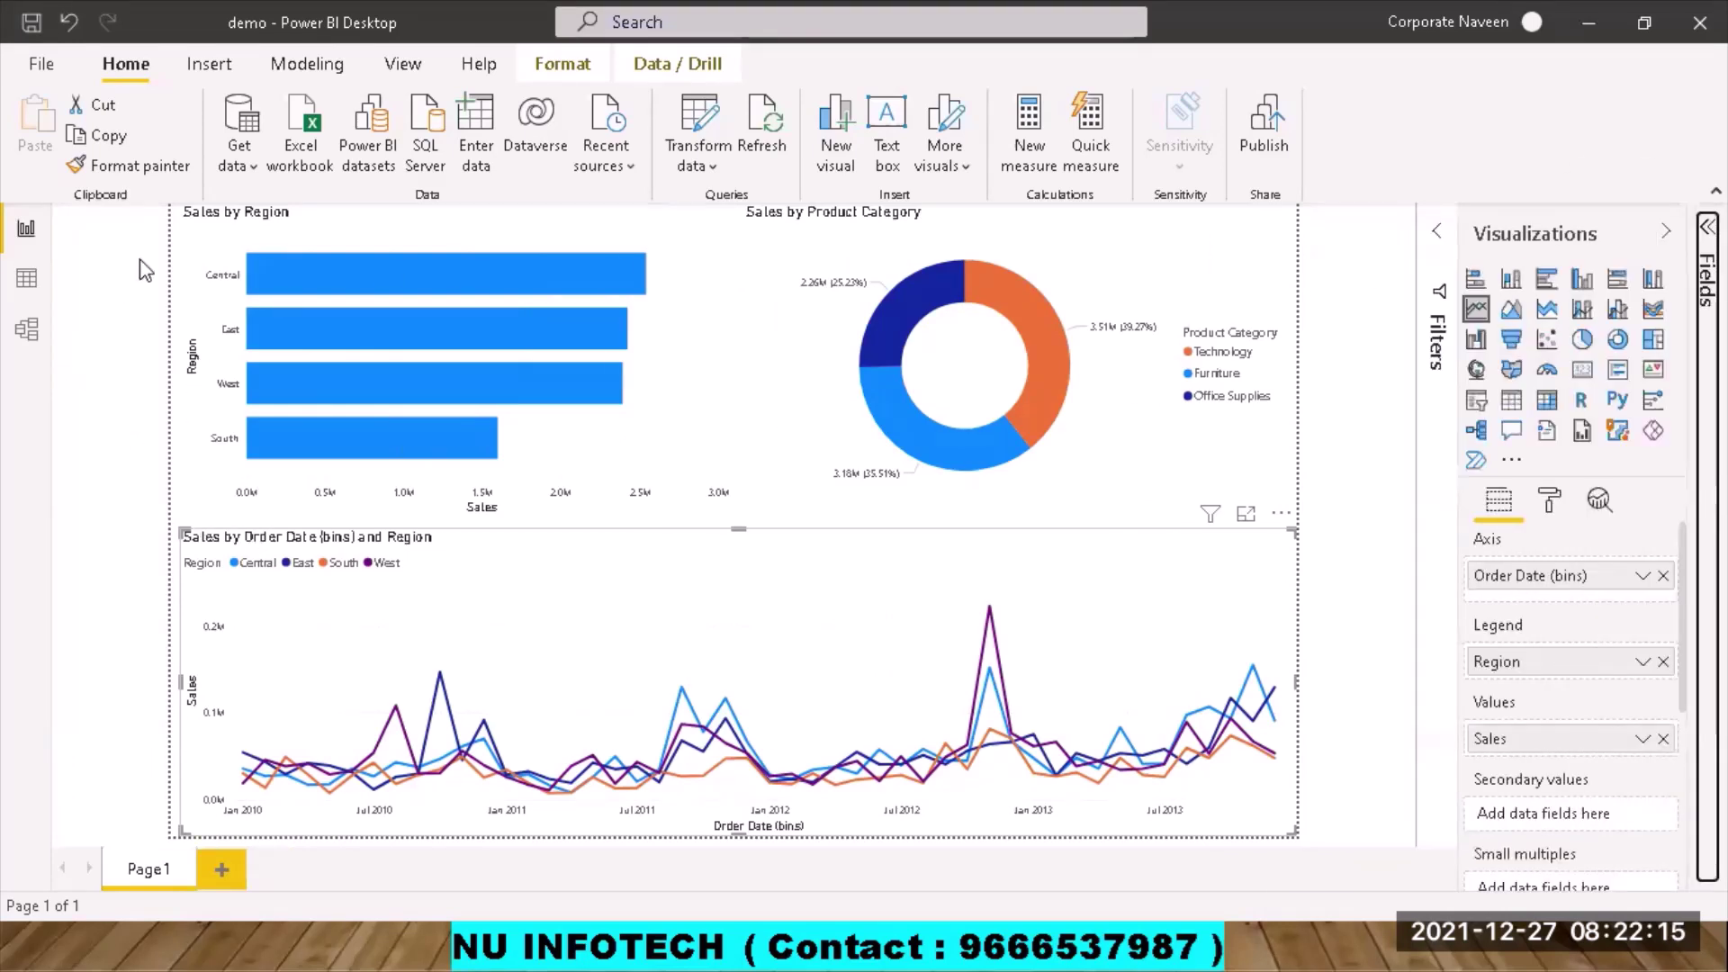
Inspect the Orders table's rows in the data view and the Orders query in Power Query Editor.
{"action": "left_click", "coordinate": [26, 281]}
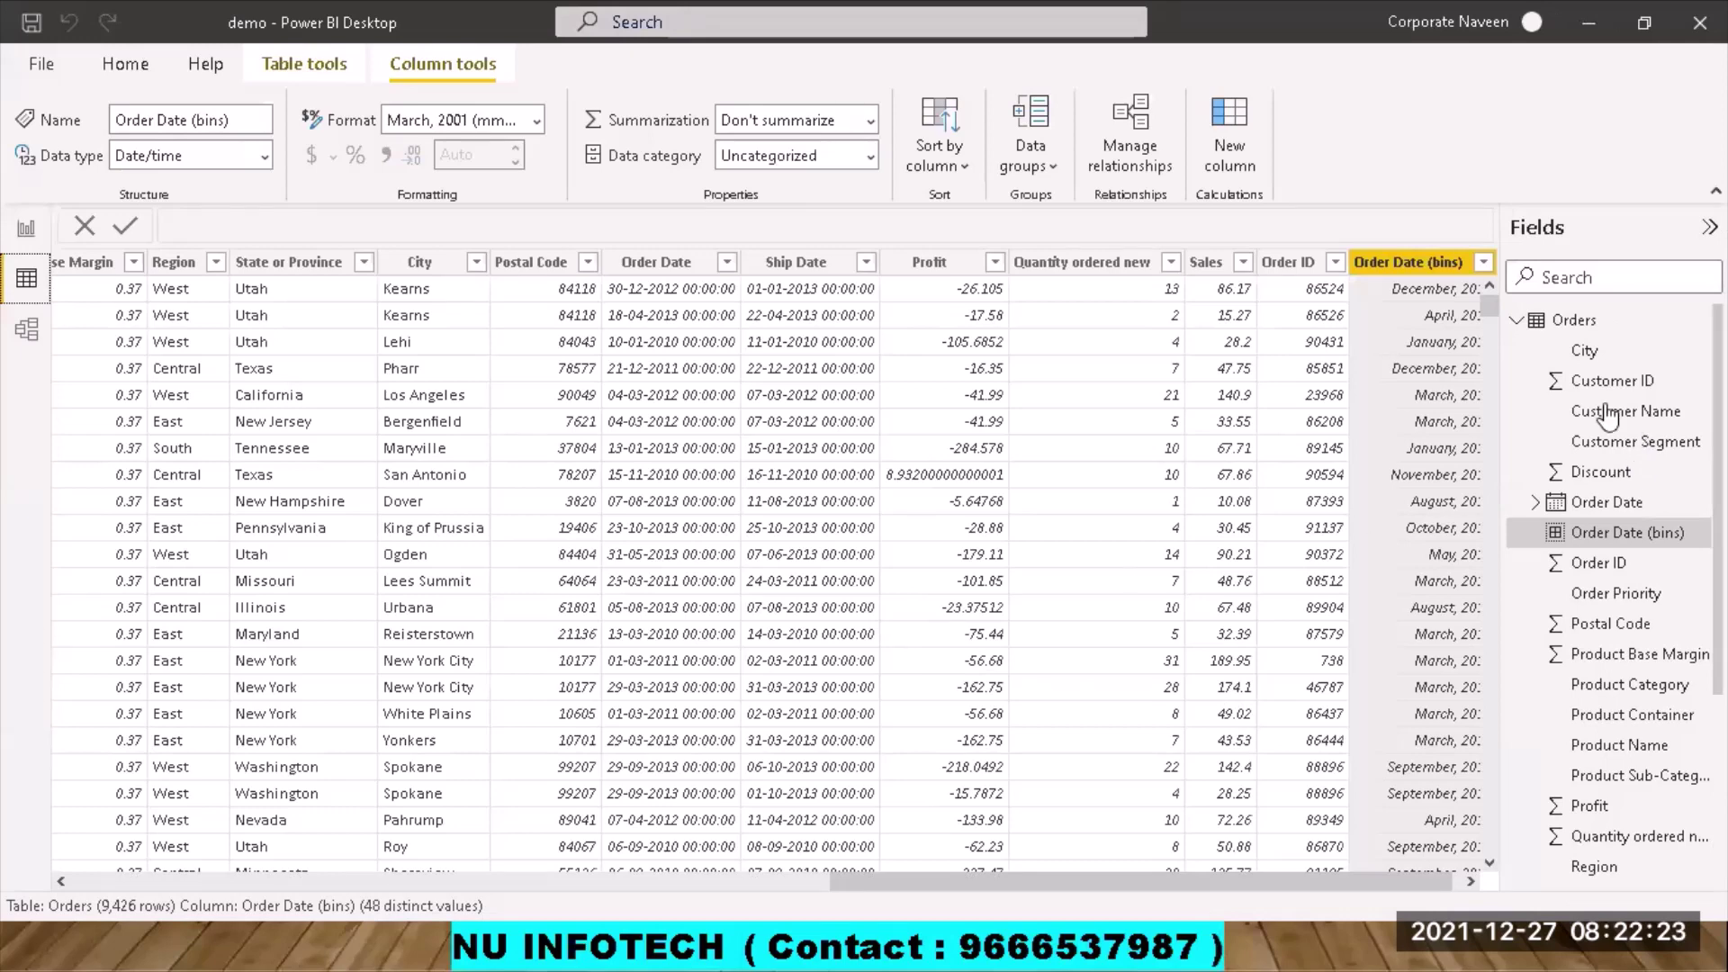
{"action": "left_click", "coordinate": [1587, 322]}
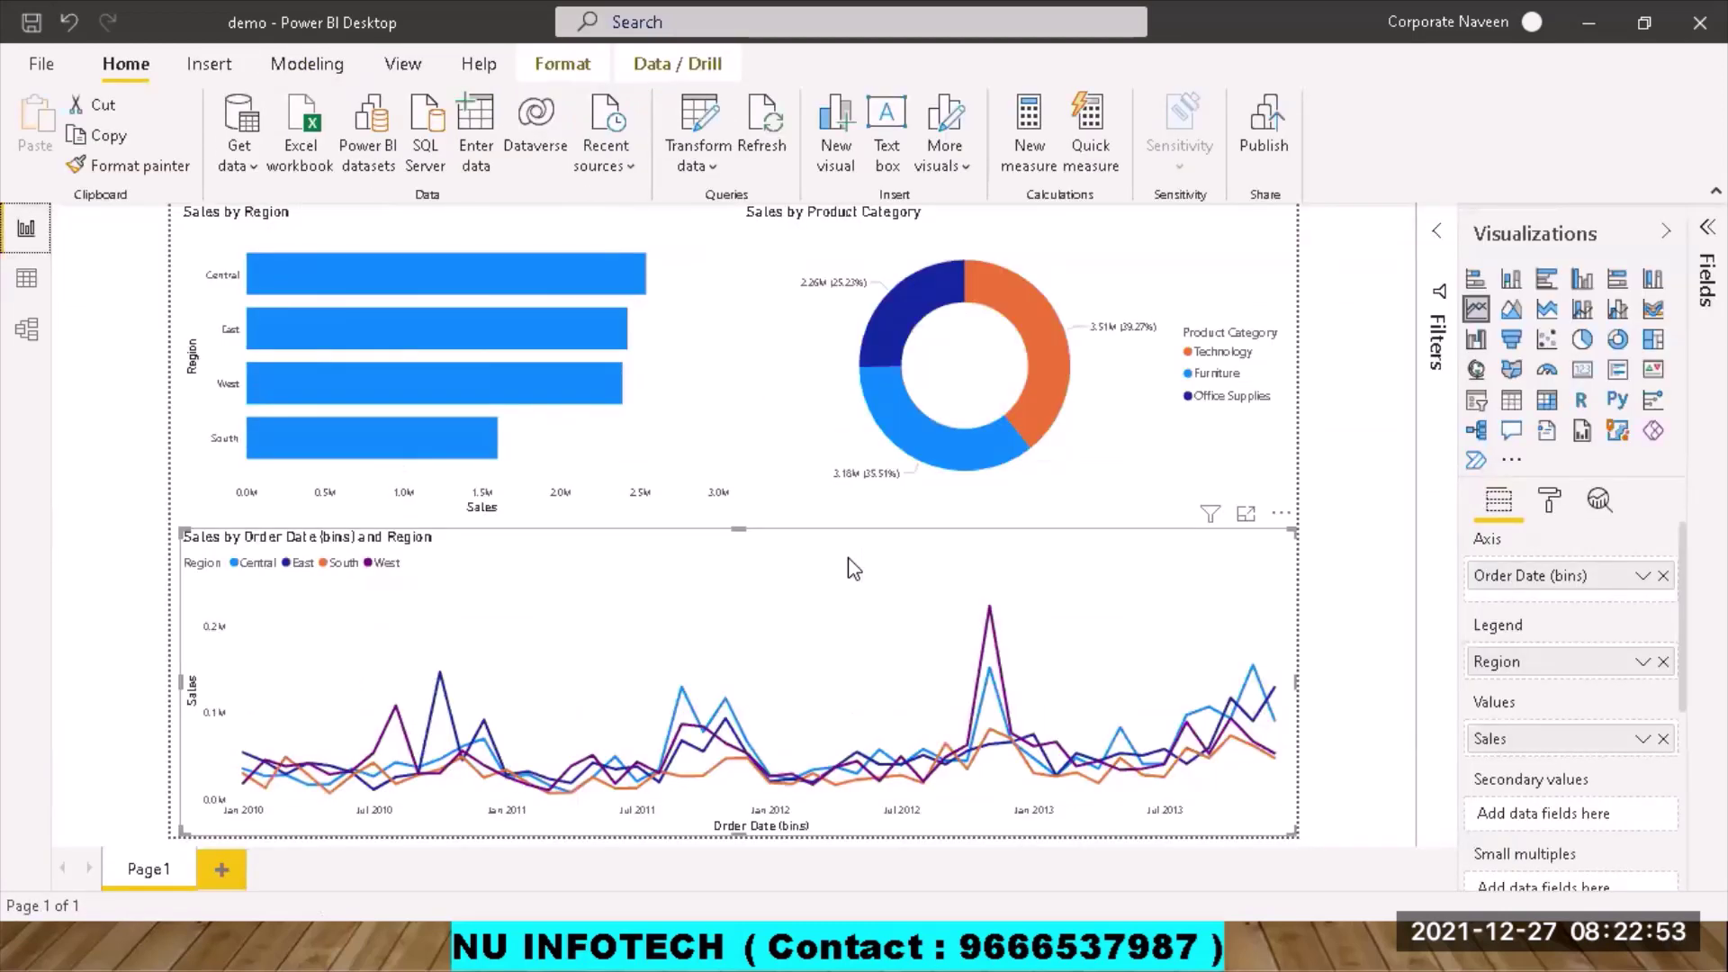
{"action": "left_click", "coordinate": [691, 161]}
{"action": "left_click", "coordinate": [737, 209]}
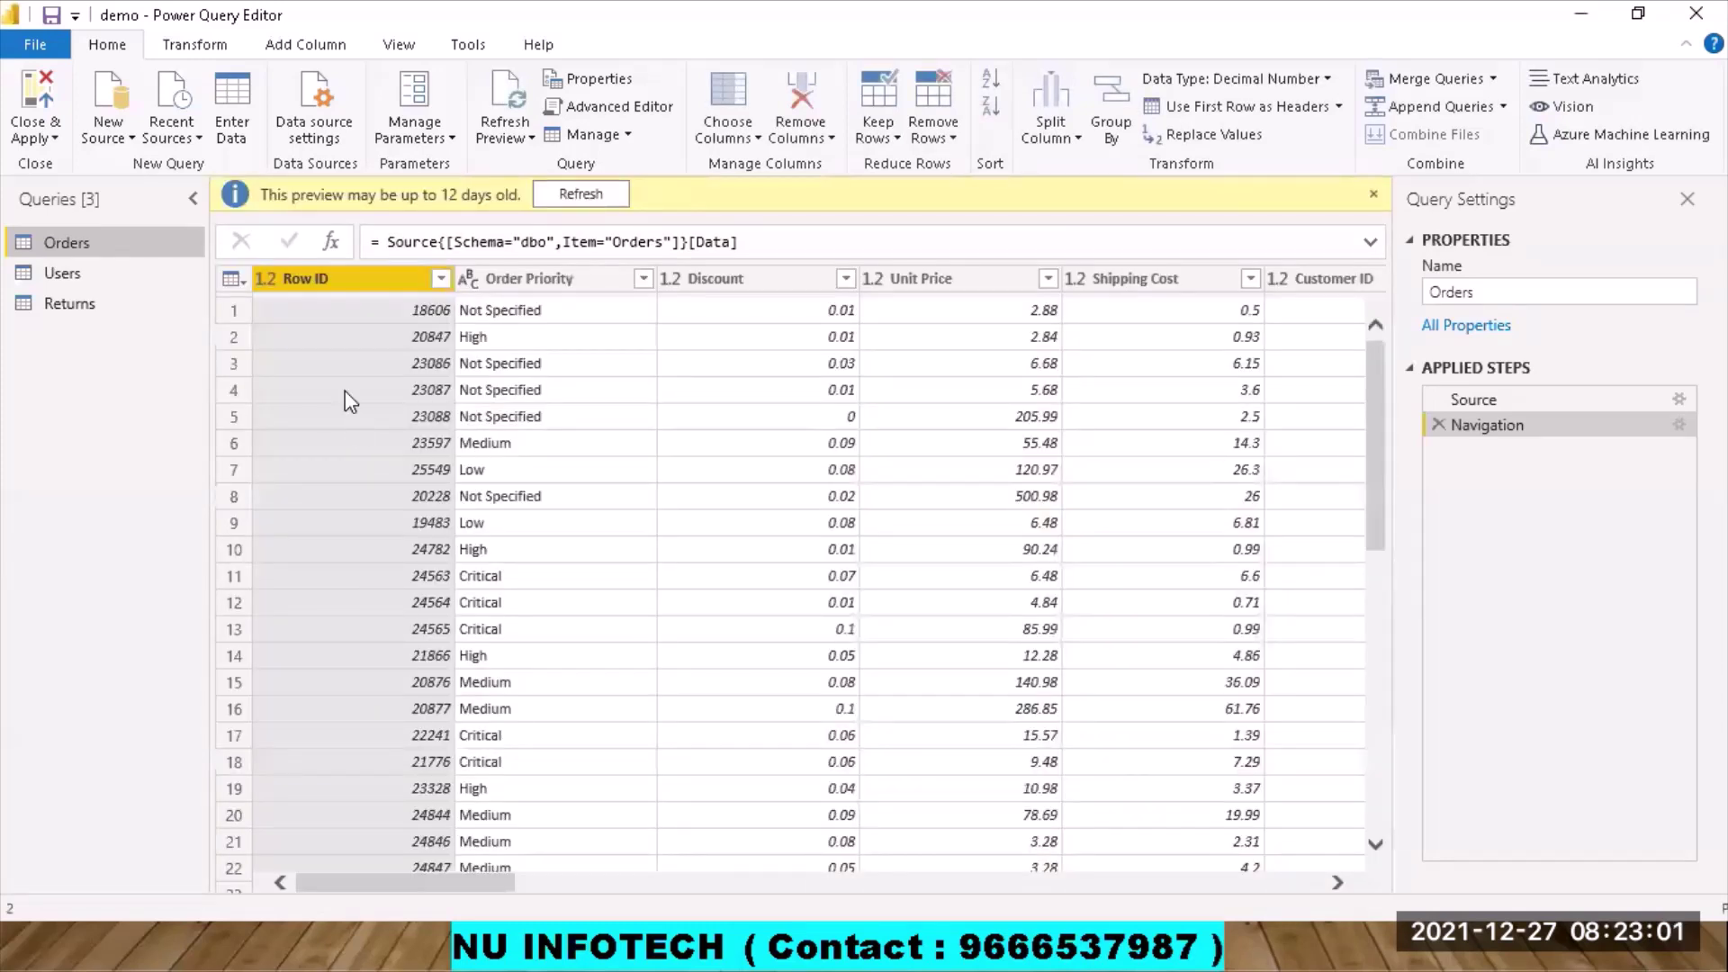
{"action": "left_click", "coordinate": [281, 47]}
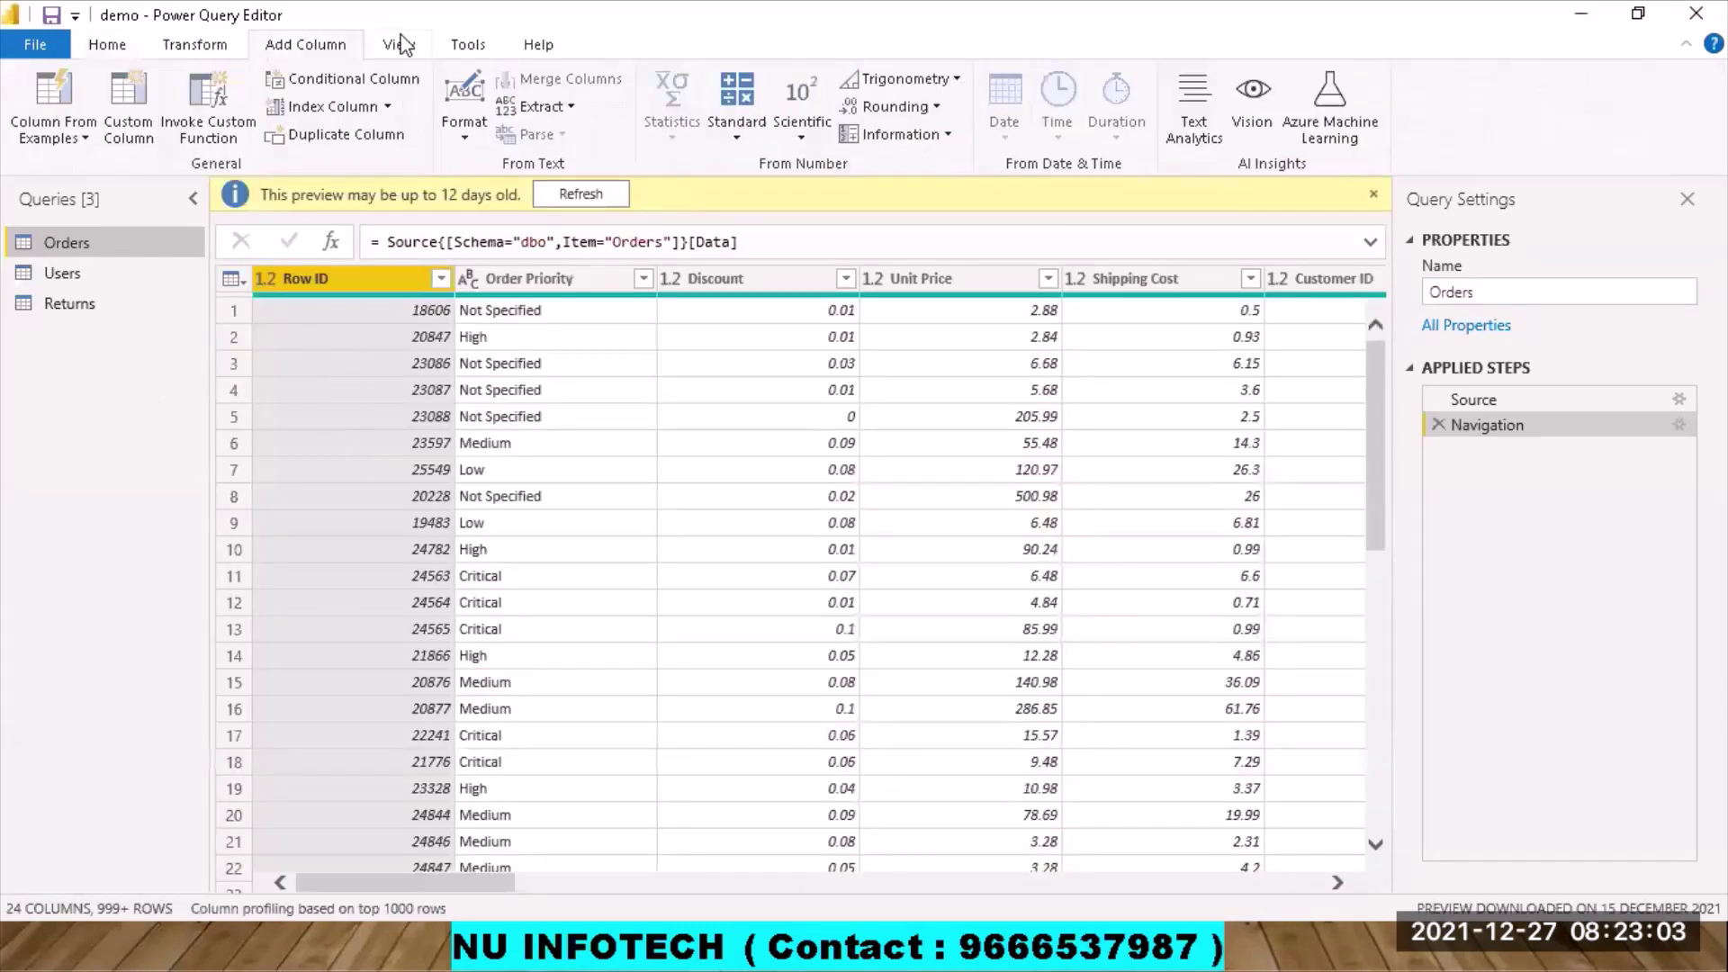
{"action": "left_click", "coordinate": [104, 49]}
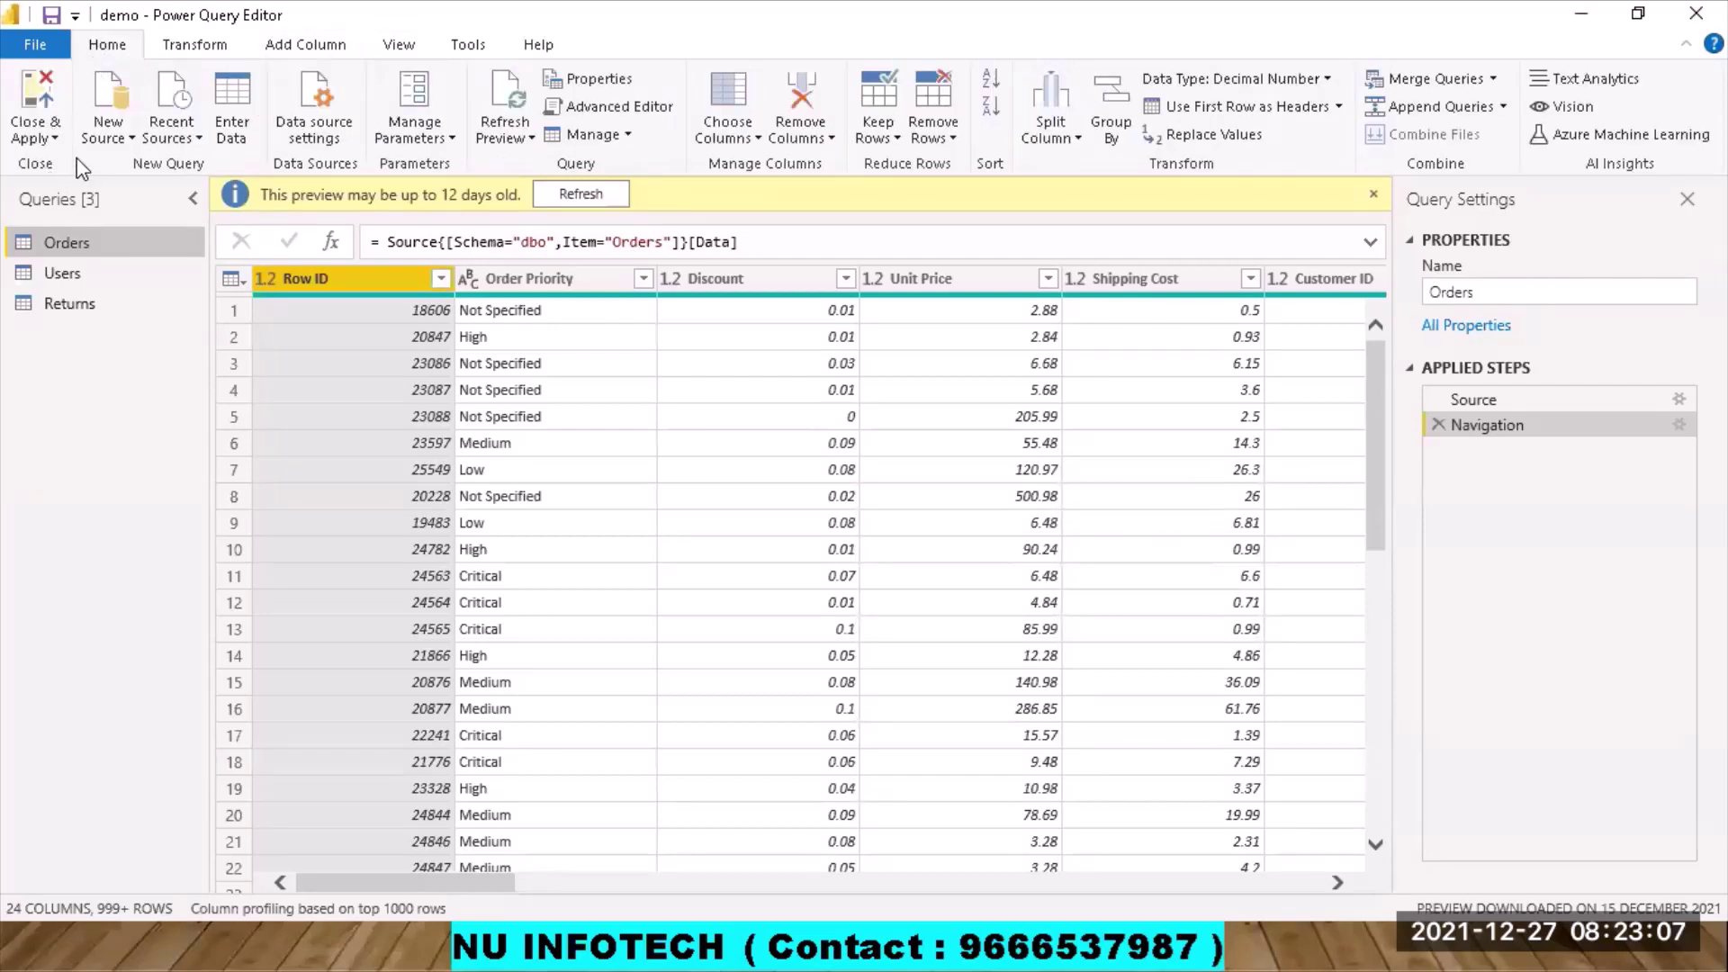
Switch back to Power BI Desktop and examine how Orders, Users and Returns relate in the model, including their Order ID fields.
{"action": "key", "text": "alt+Tab"}
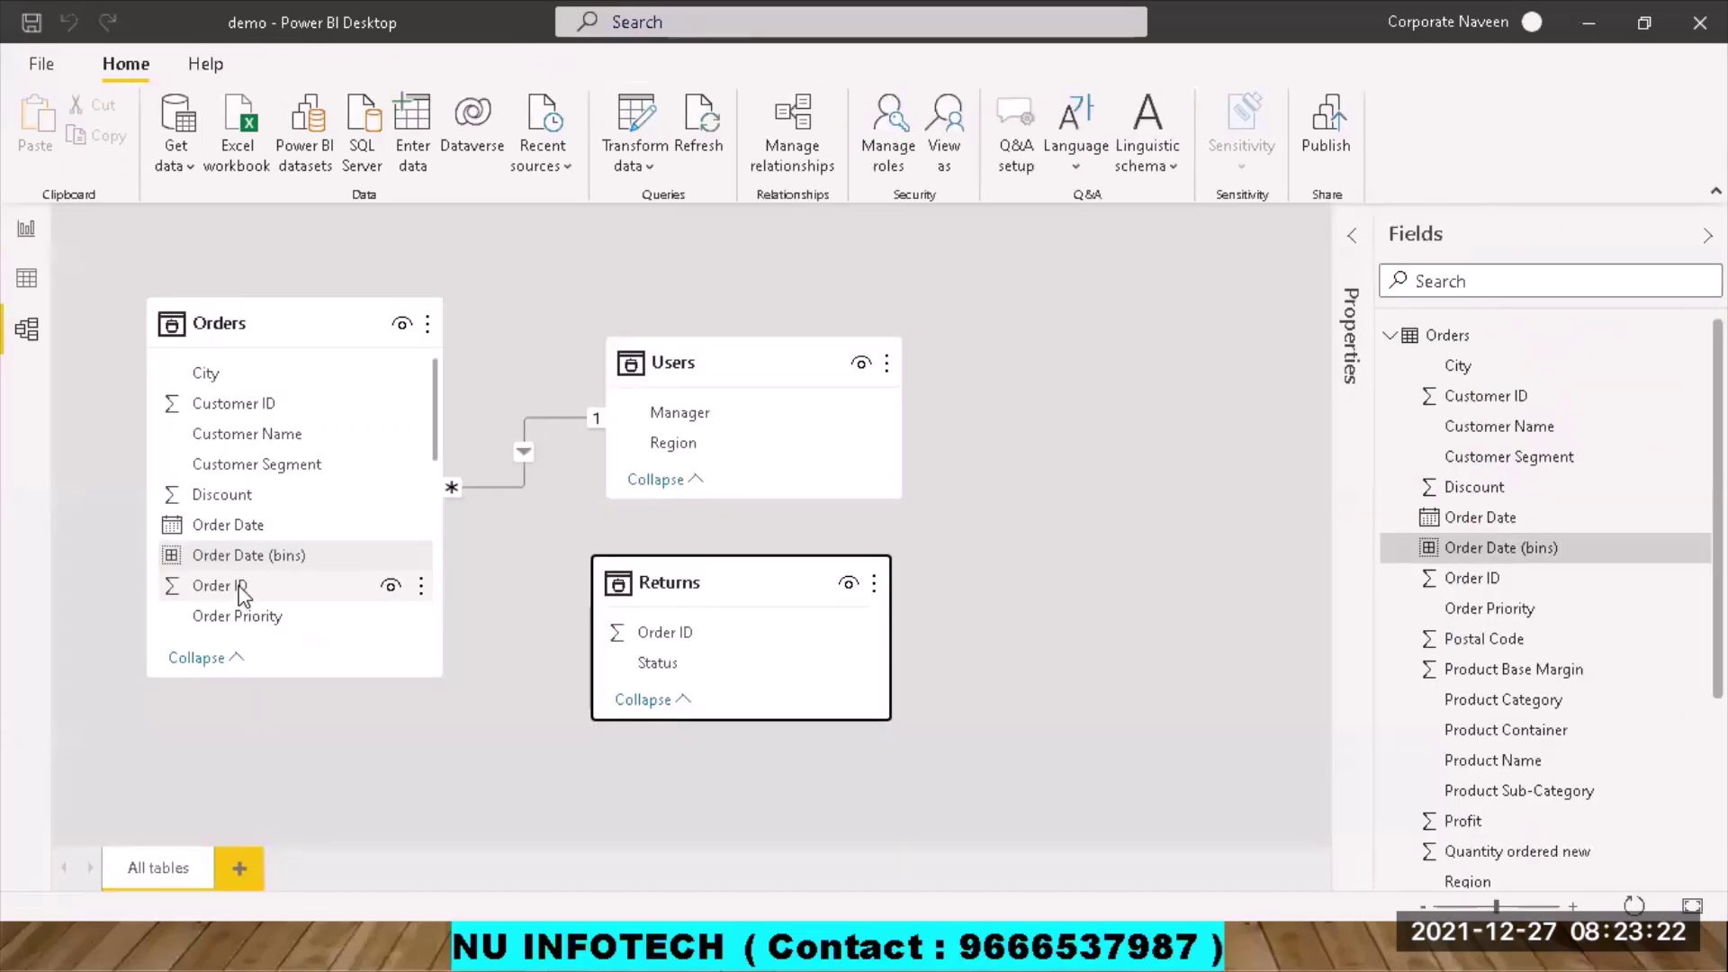
{"action": "left_click_drag", "start_coordinate": [240, 584], "coordinate": [722, 628]}
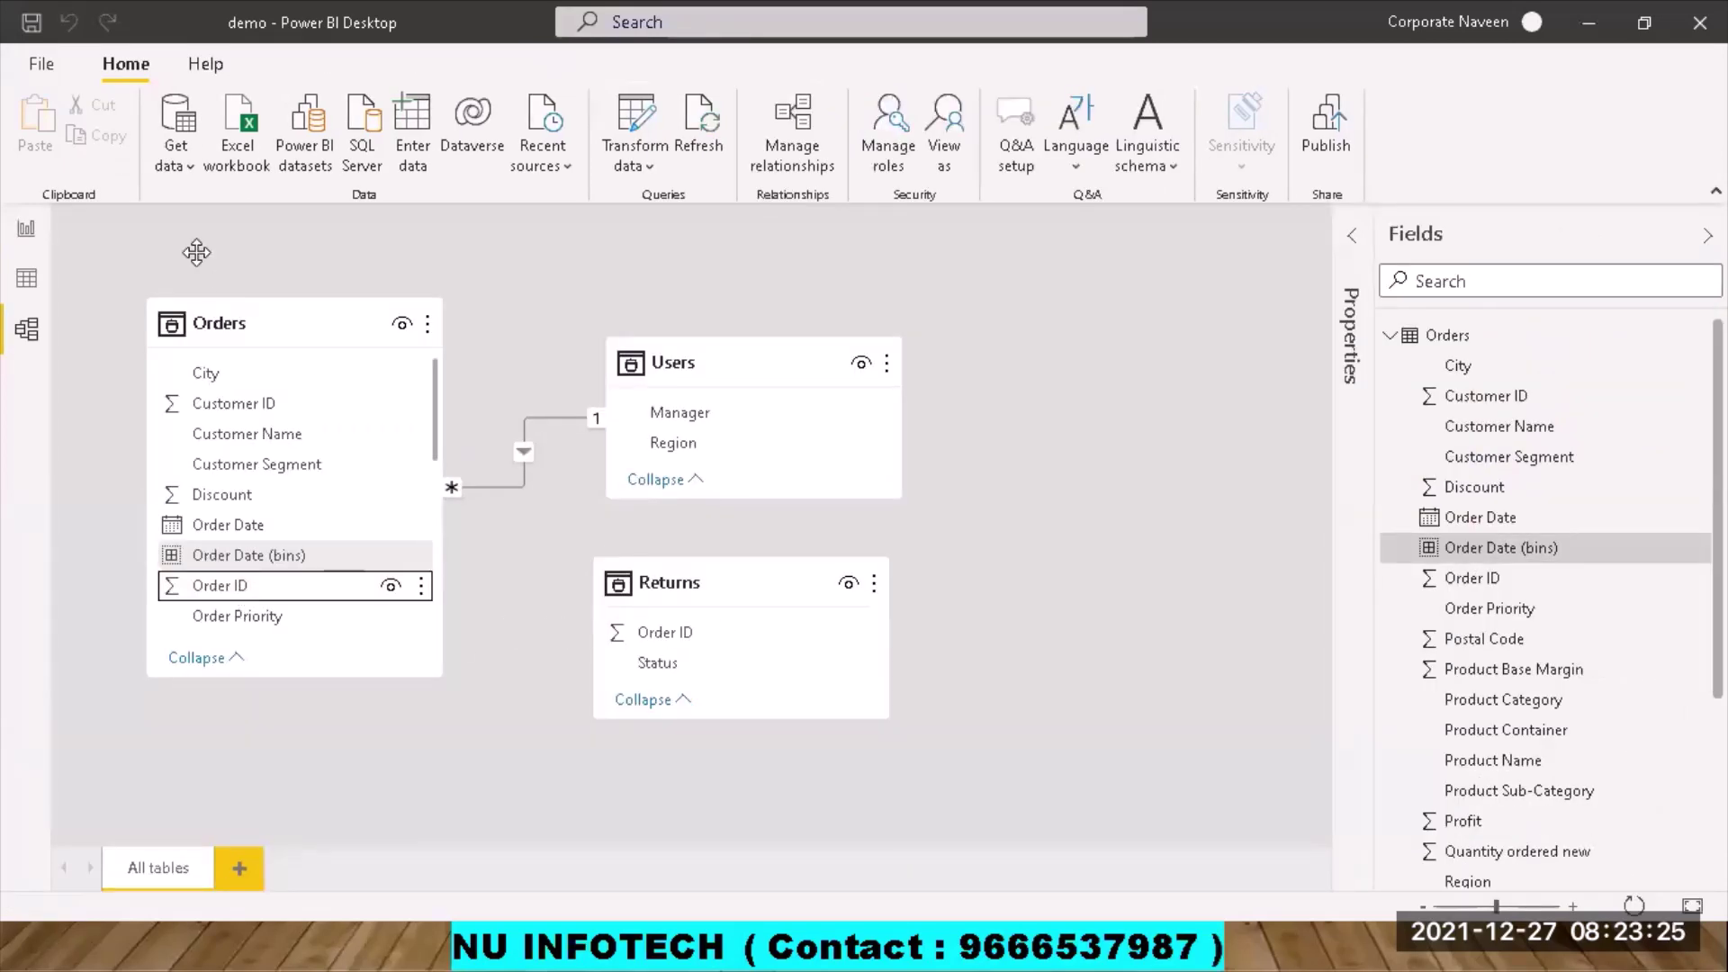
{"action": "left_click", "coordinate": [26, 229]}
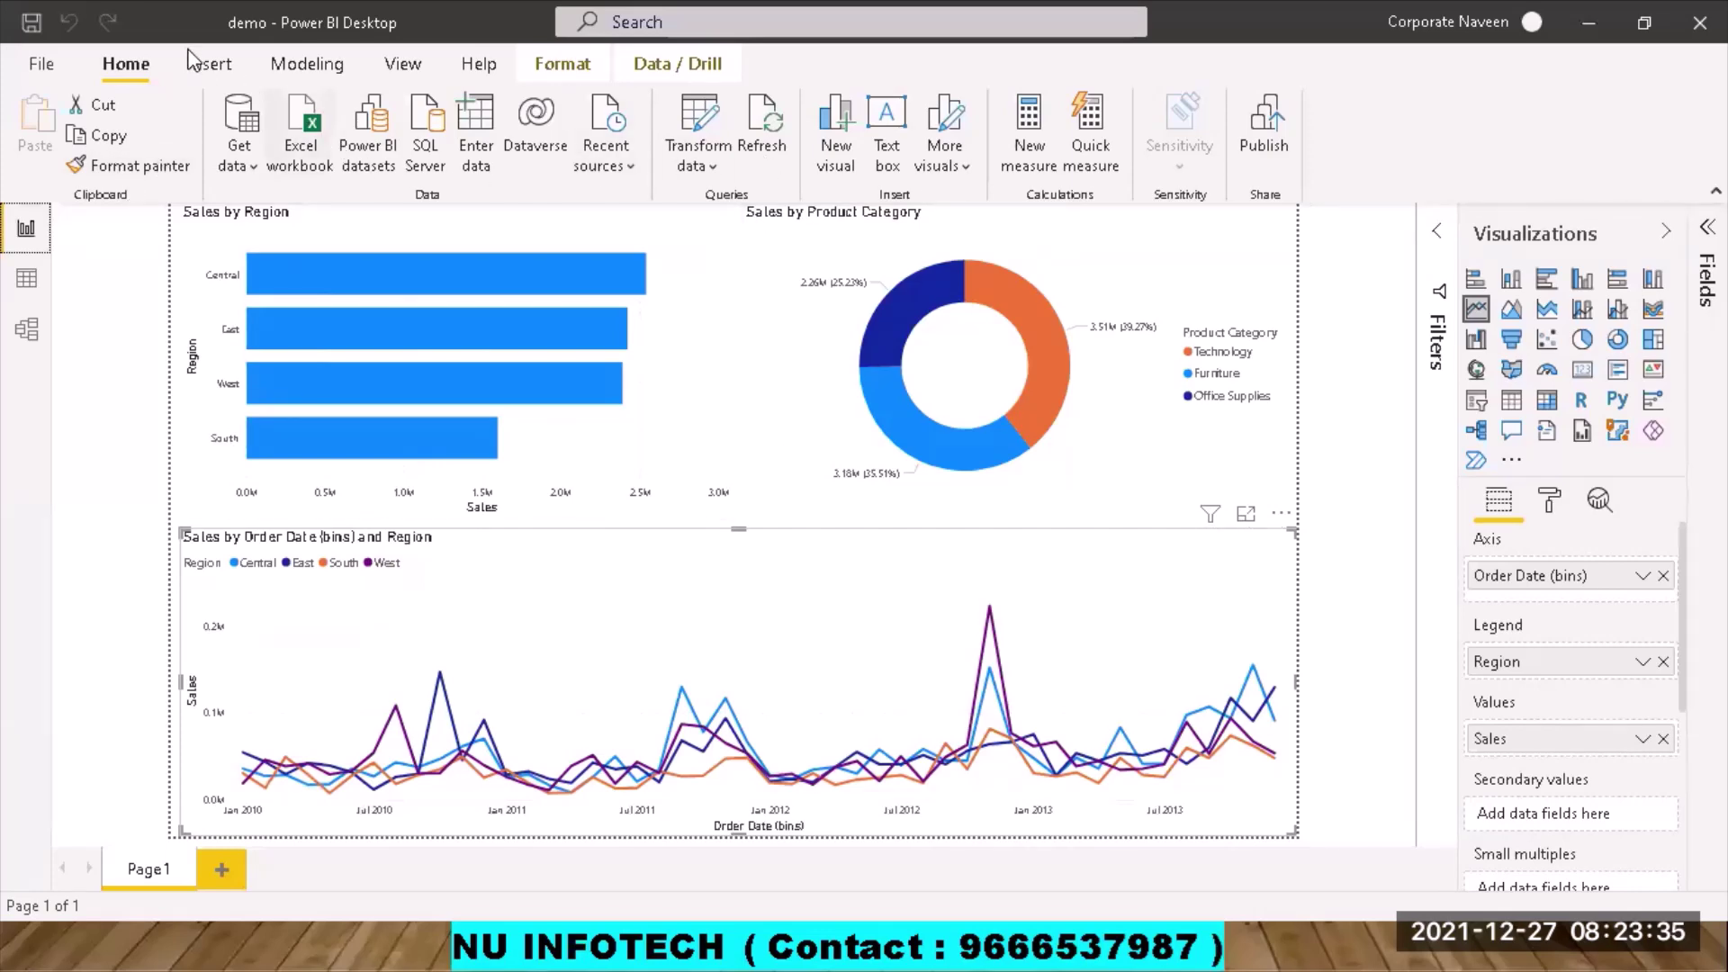
{"action": "left_click", "coordinate": [222, 74]}
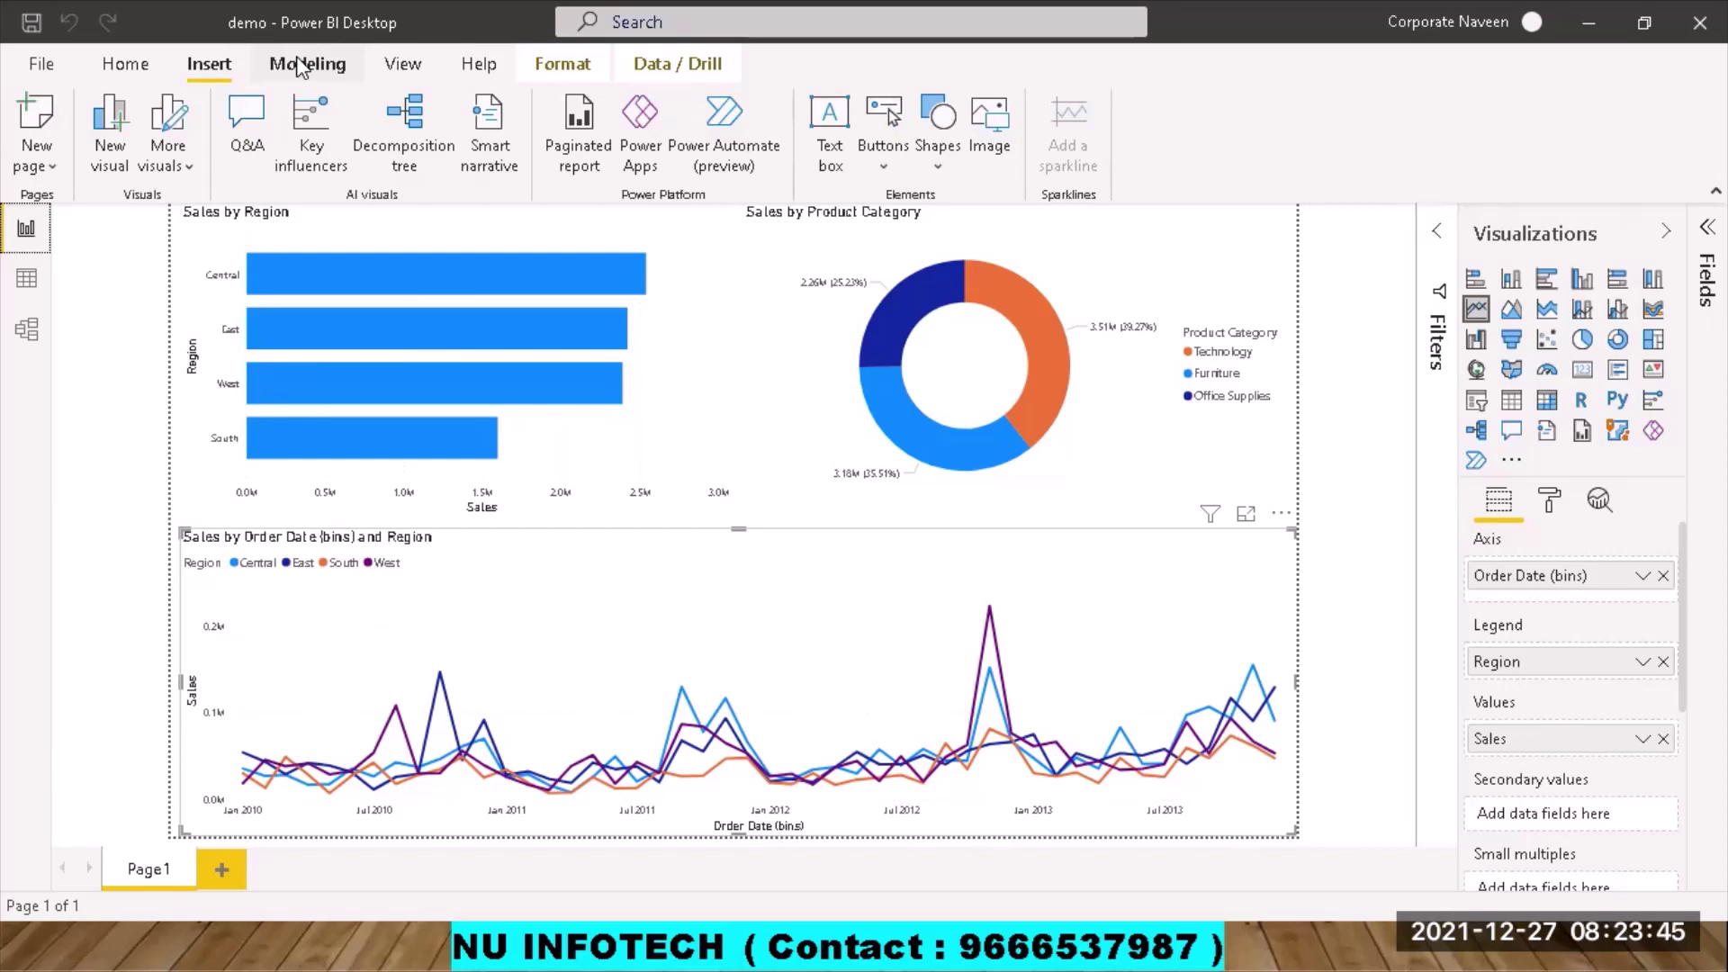
{"action": "left_click", "coordinate": [299, 68]}
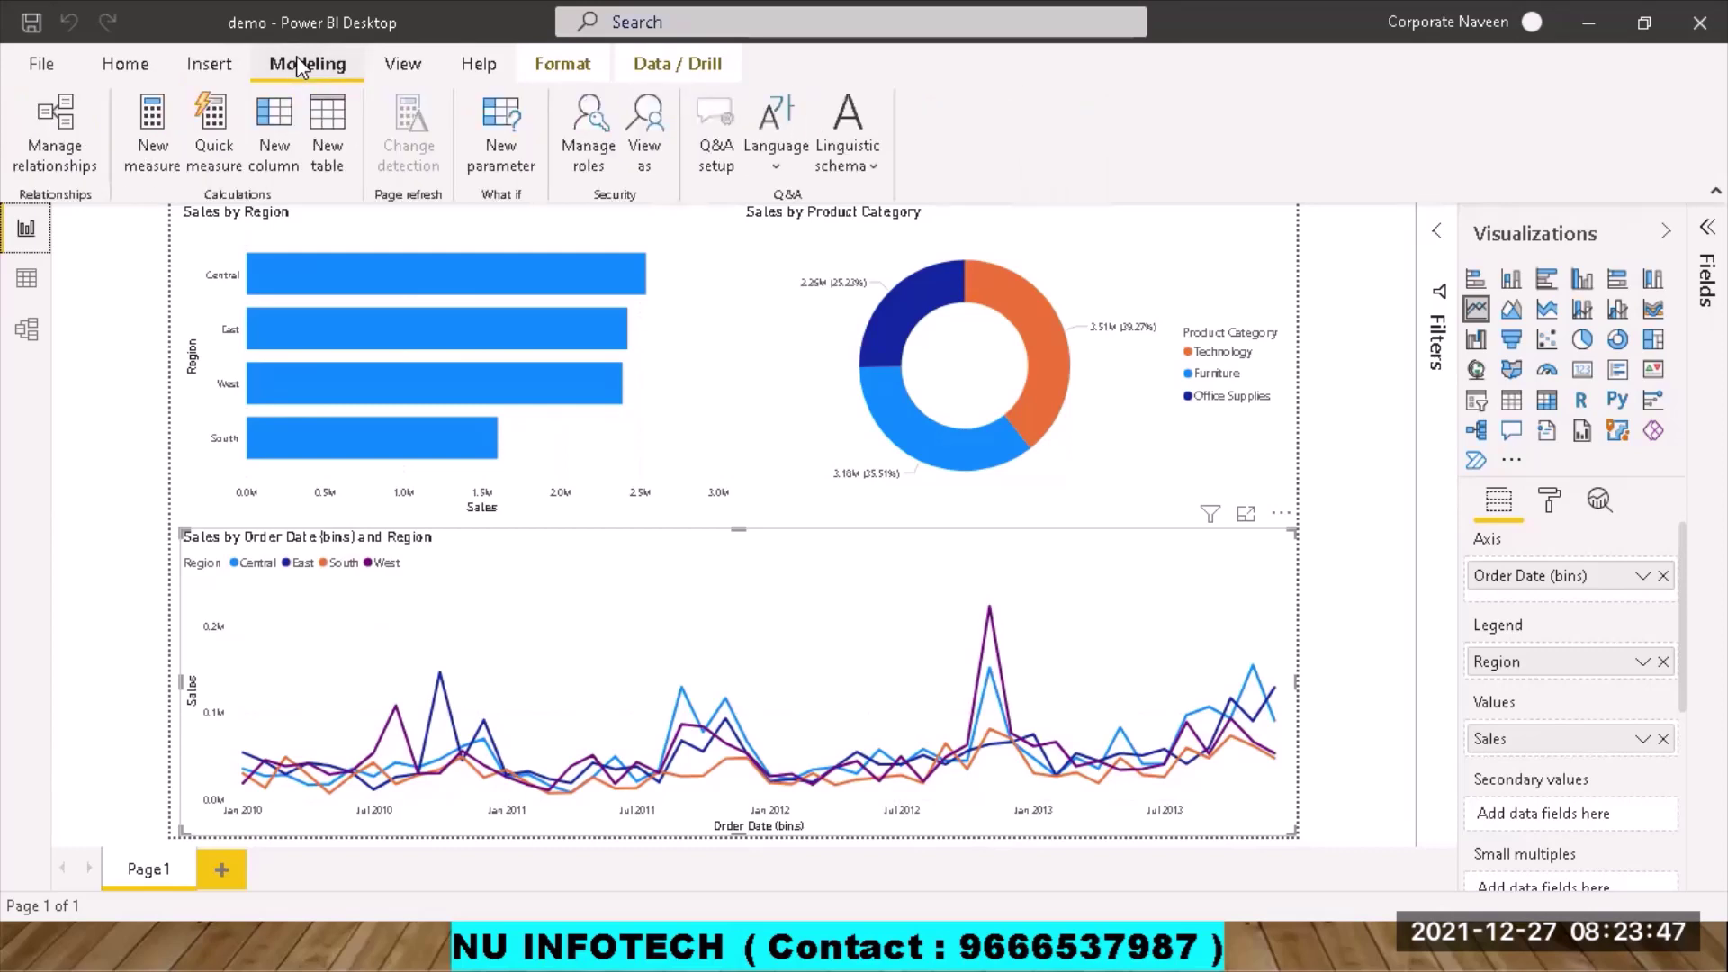
{"action": "left_click", "coordinate": [412, 66]}
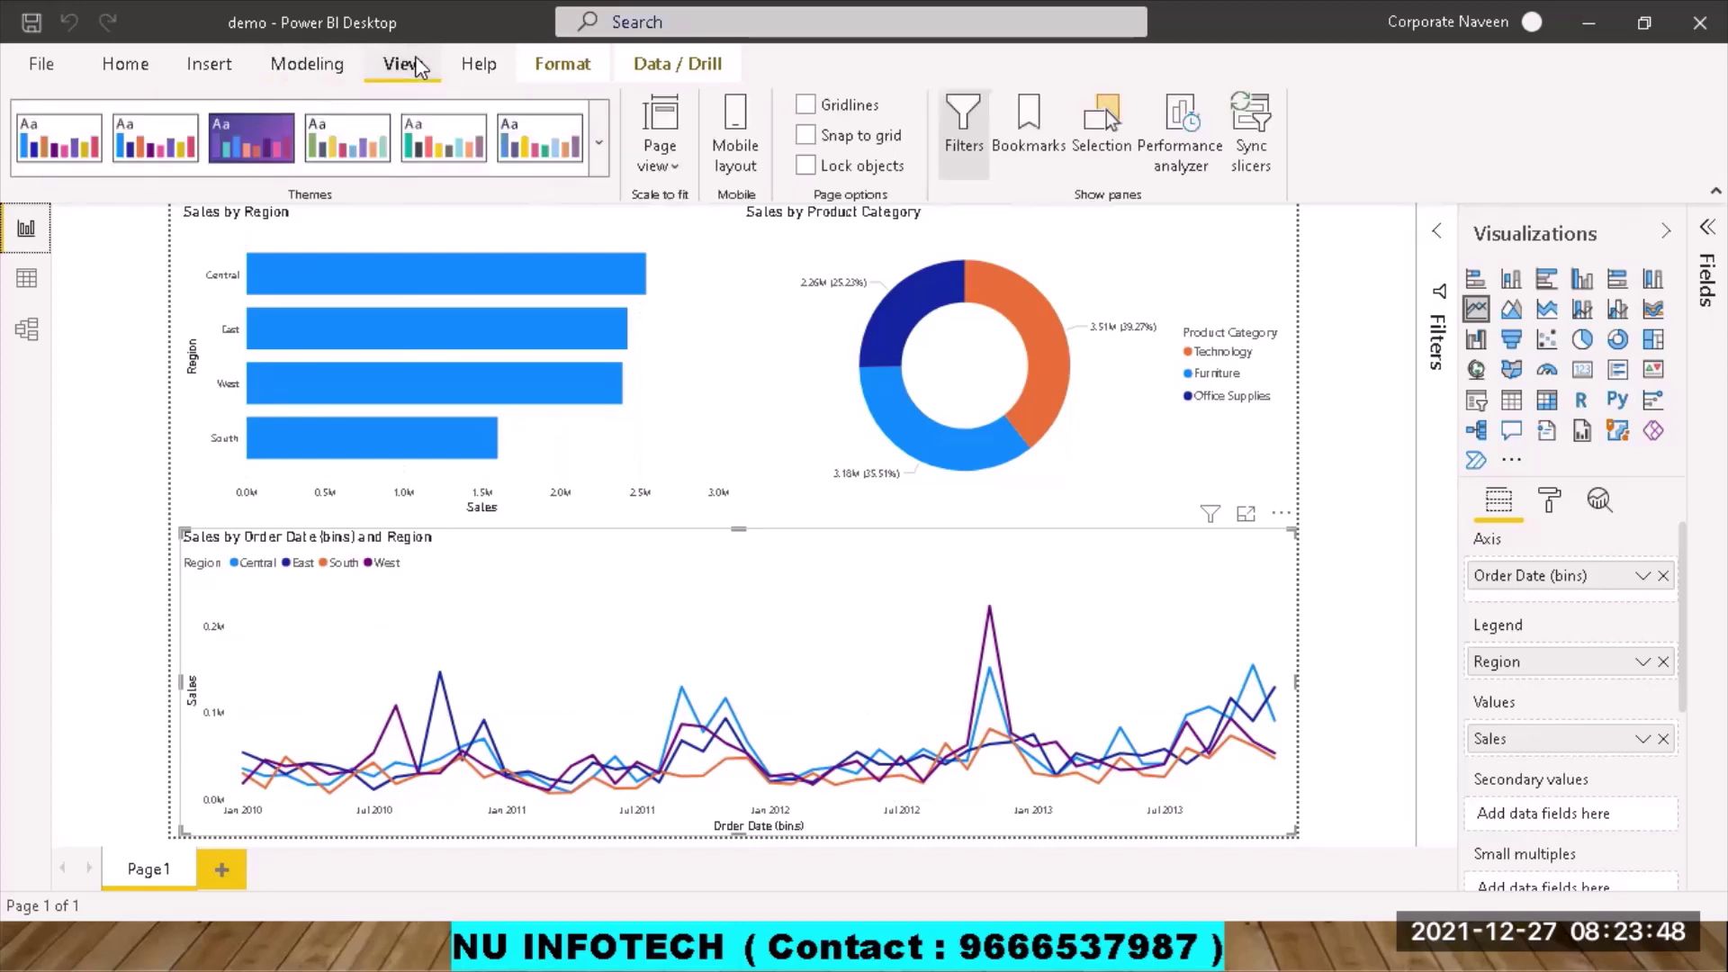
{"action": "left_click", "coordinate": [494, 76]}
{"action": "left_click", "coordinate": [562, 67]}
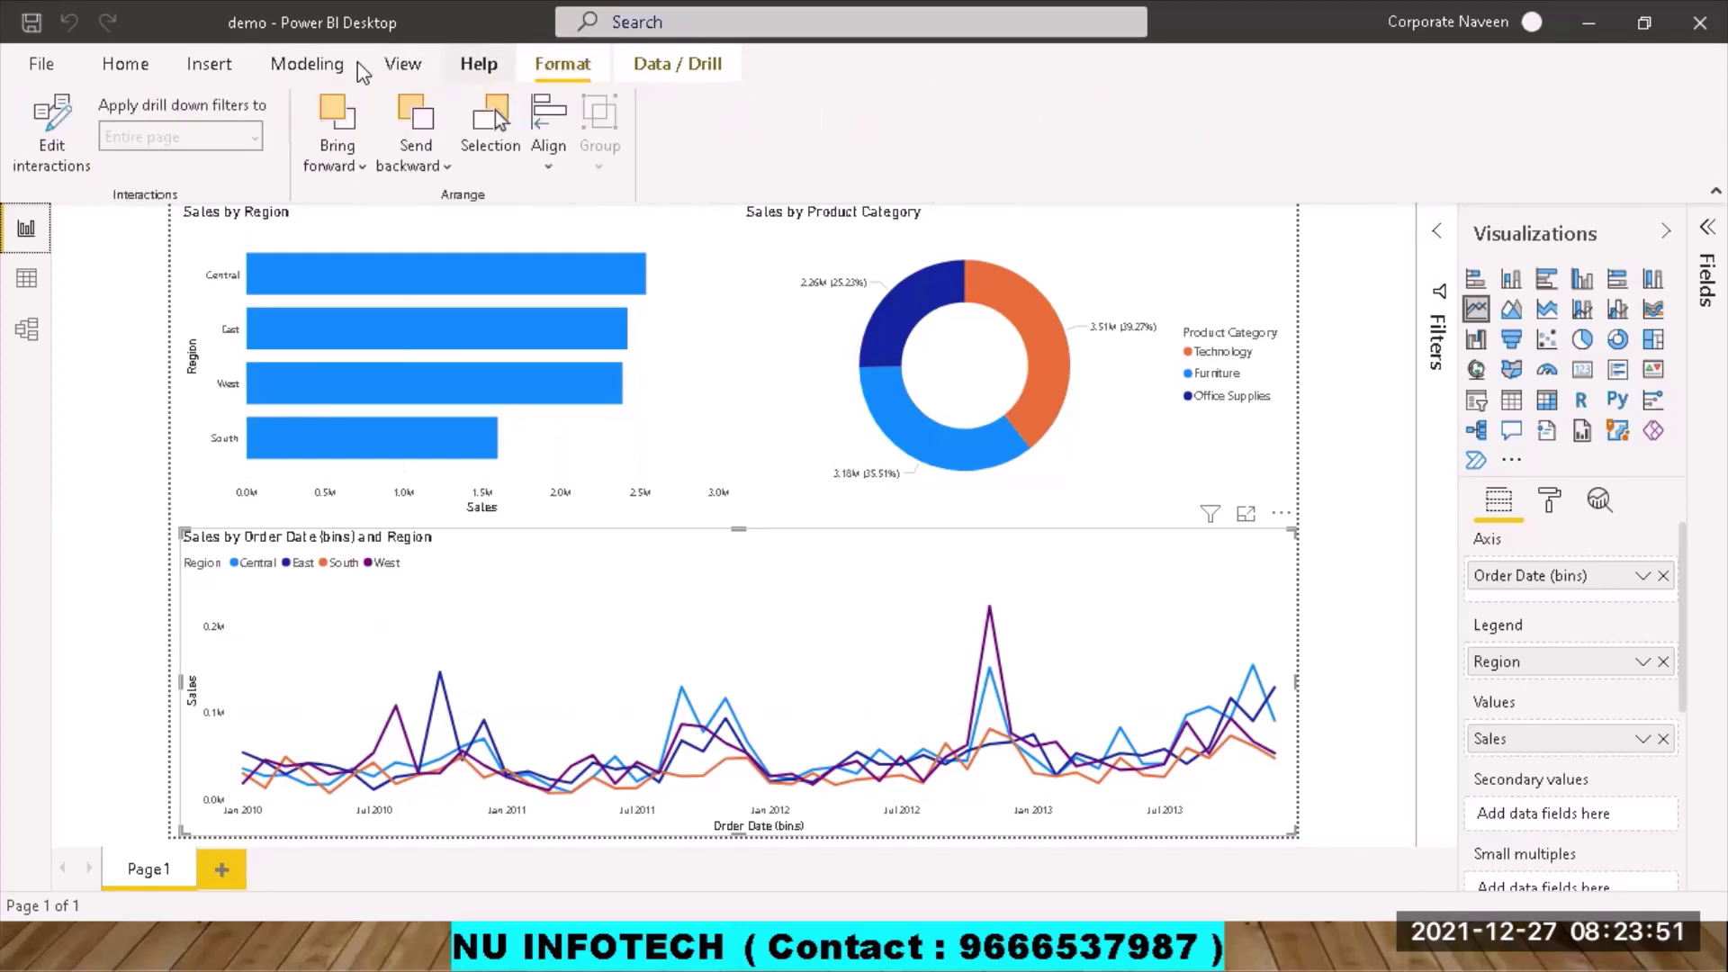
{"action": "left_click", "coordinate": [128, 63]}
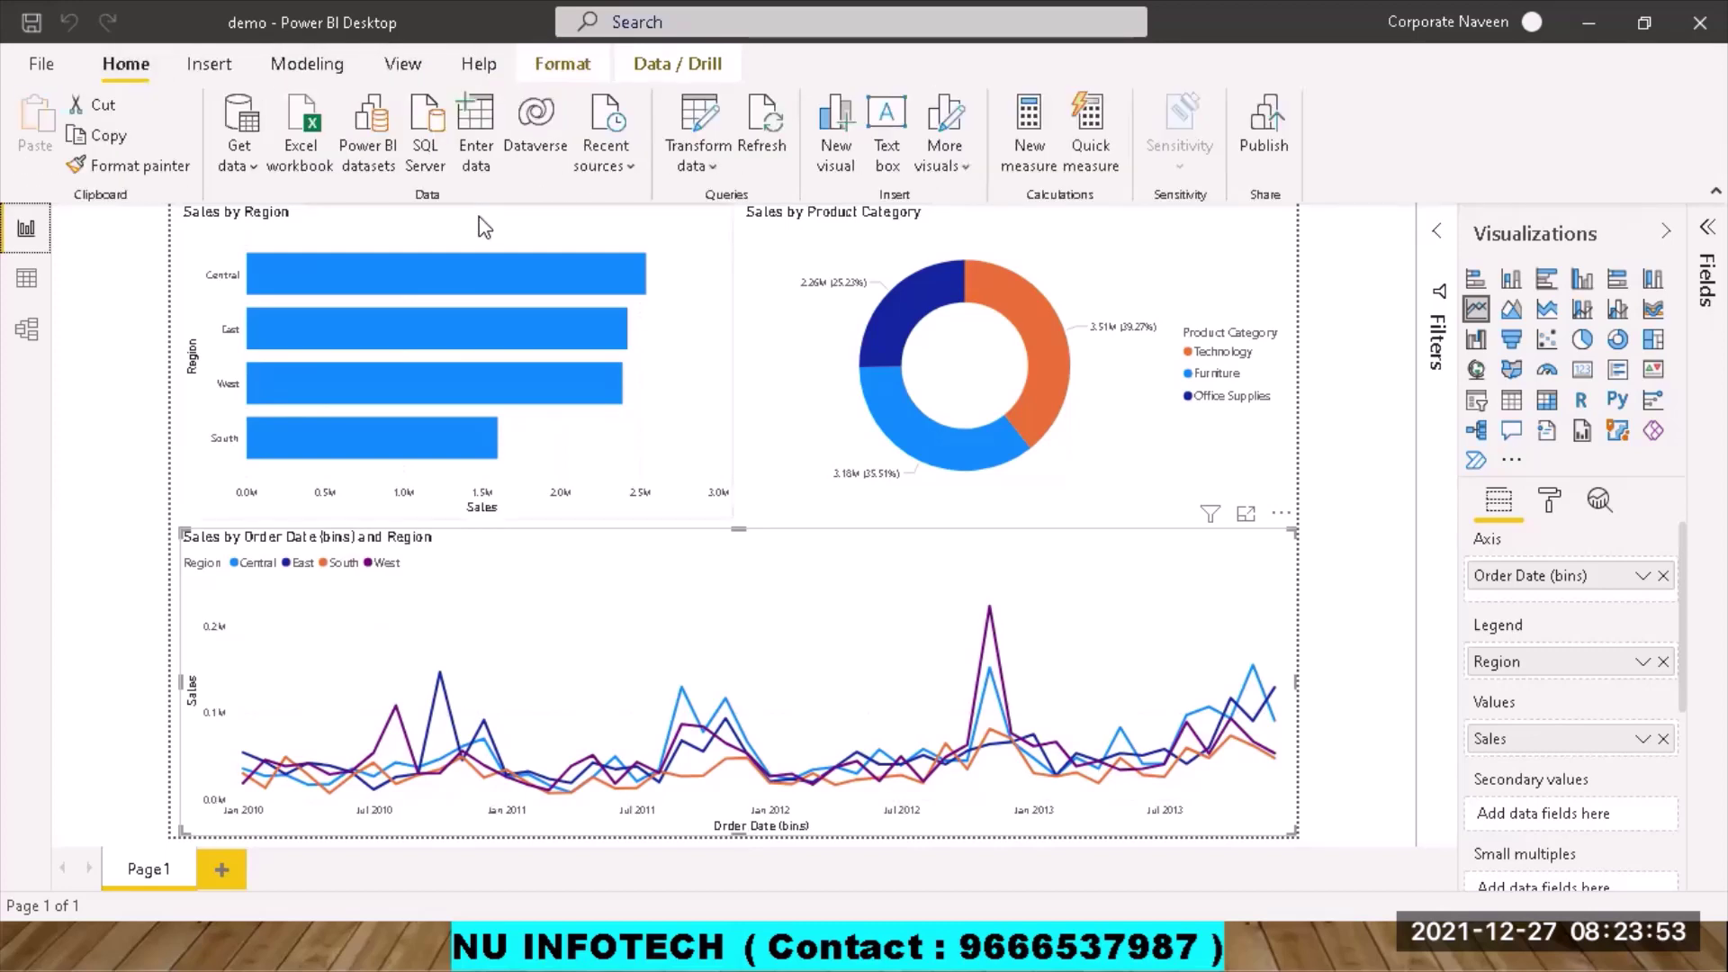
{"action": "left_click", "coordinate": [485, 227]}
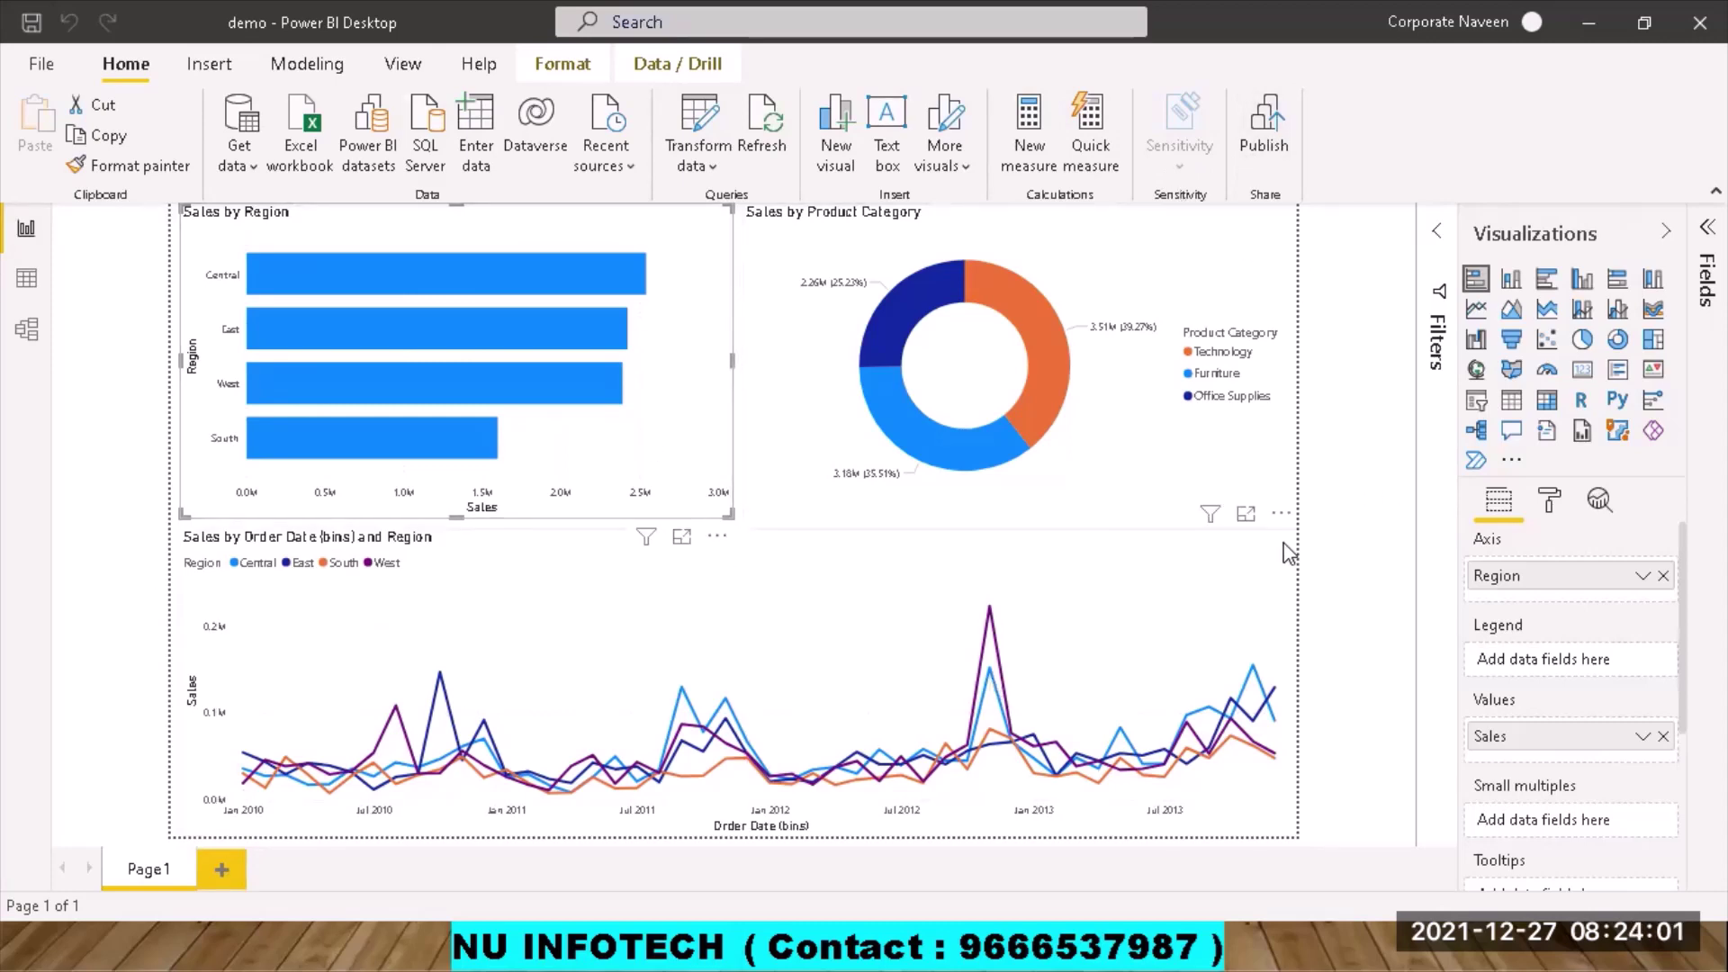
{"action": "left_click", "coordinate": [165, 391]}
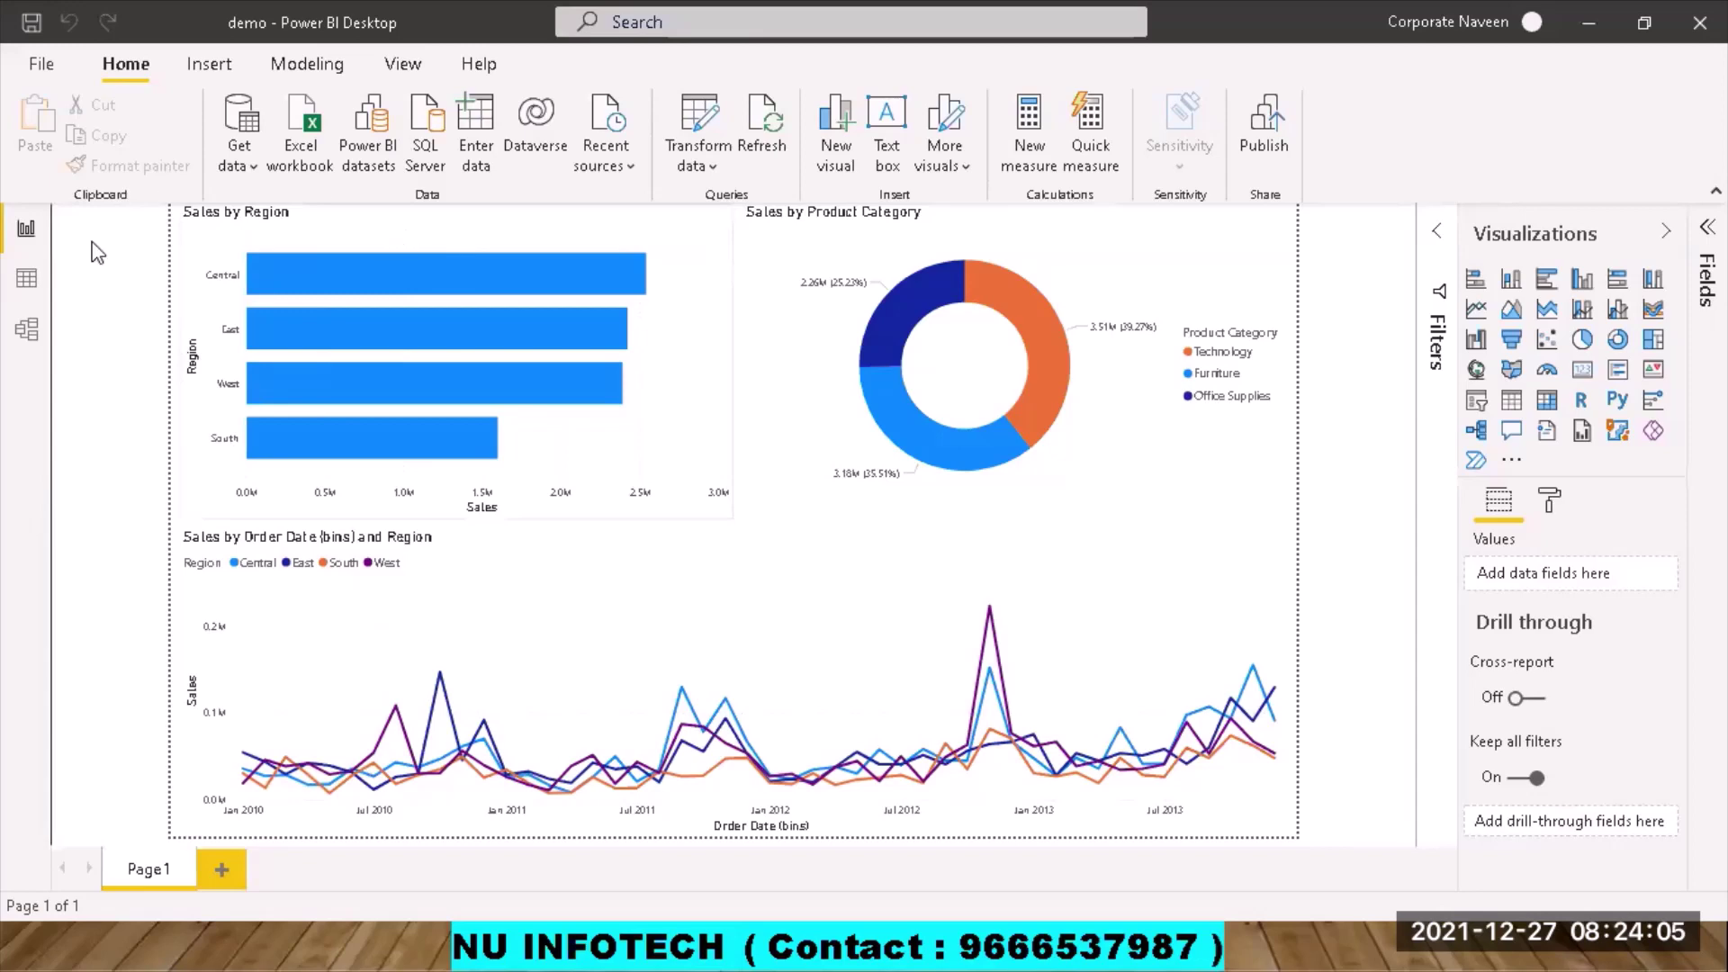
{"action": "left_click", "coordinate": [448, 299]}
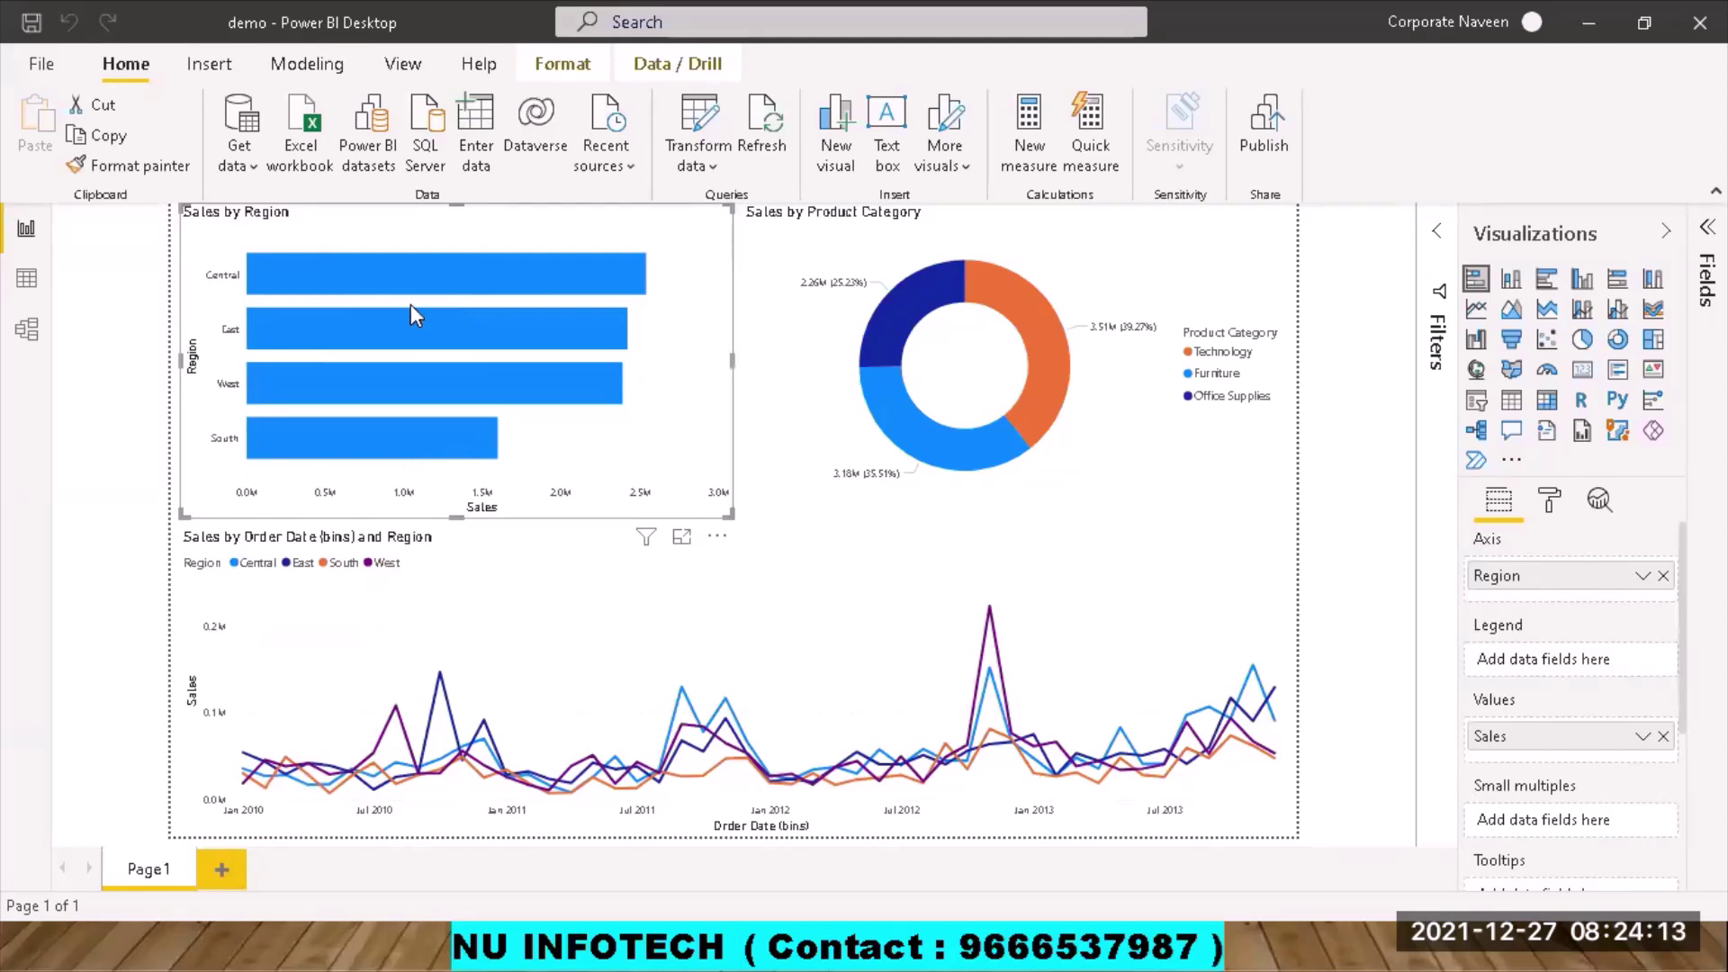
{"action": "left_click", "coordinate": [26, 330]}
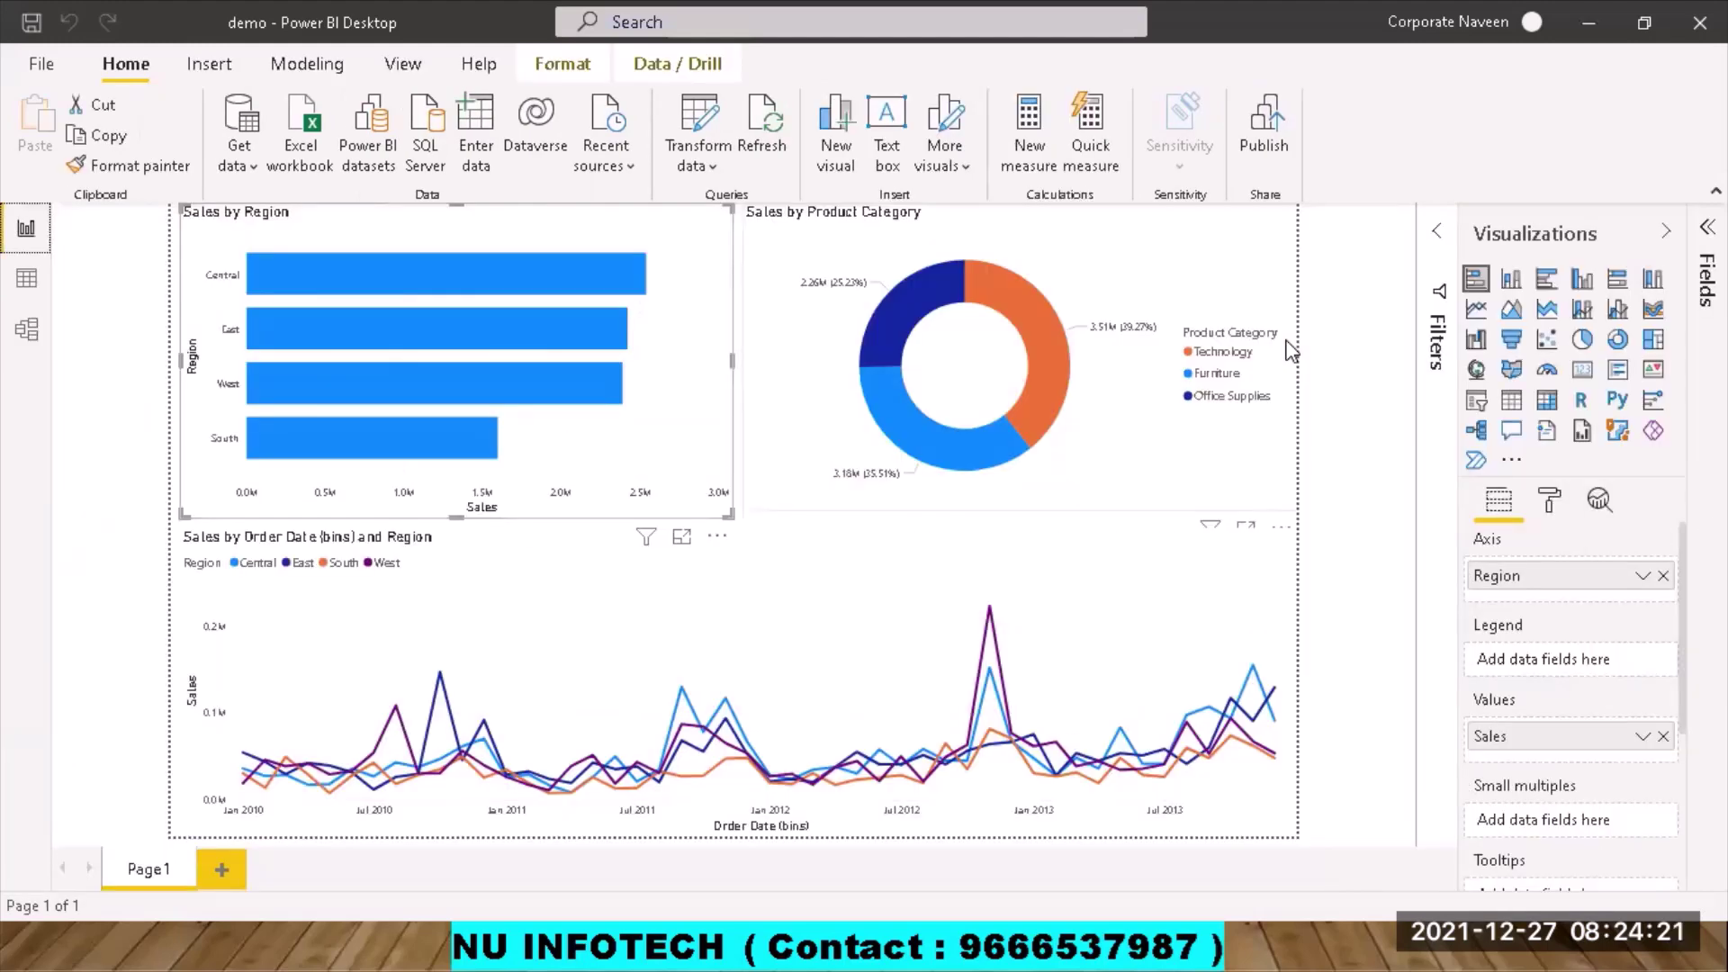
{"action": "key", "text": "alt+Tab"}
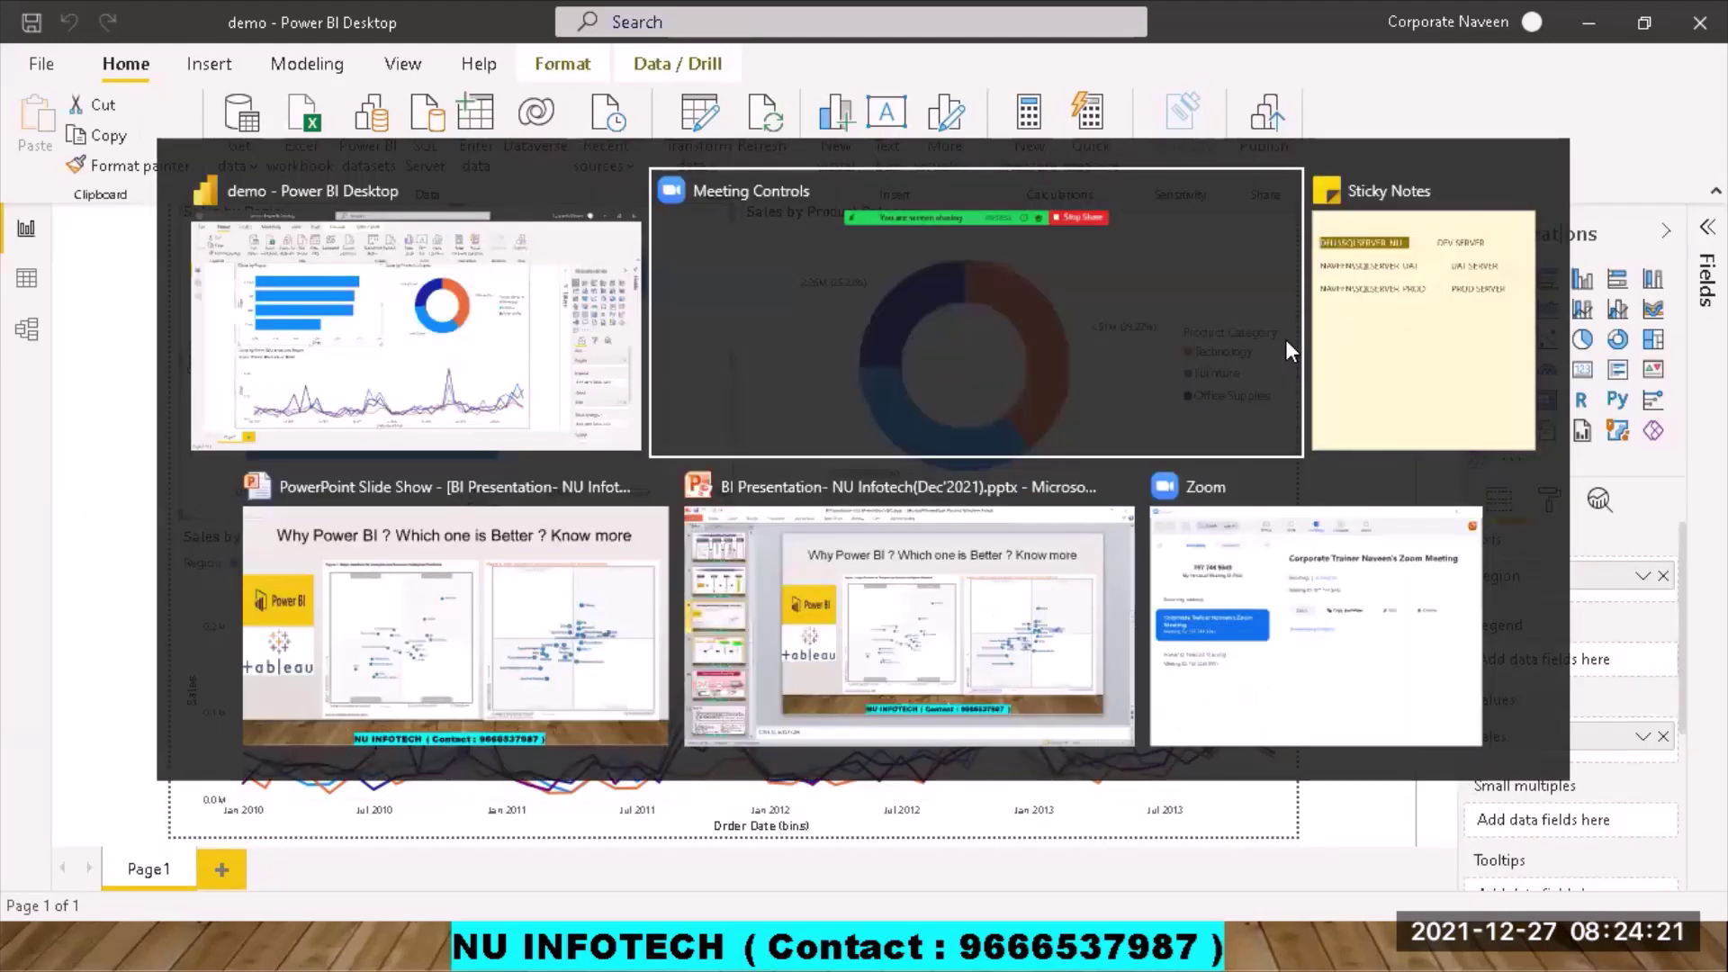
{"action": "left_click", "coordinate": [654, 504]}
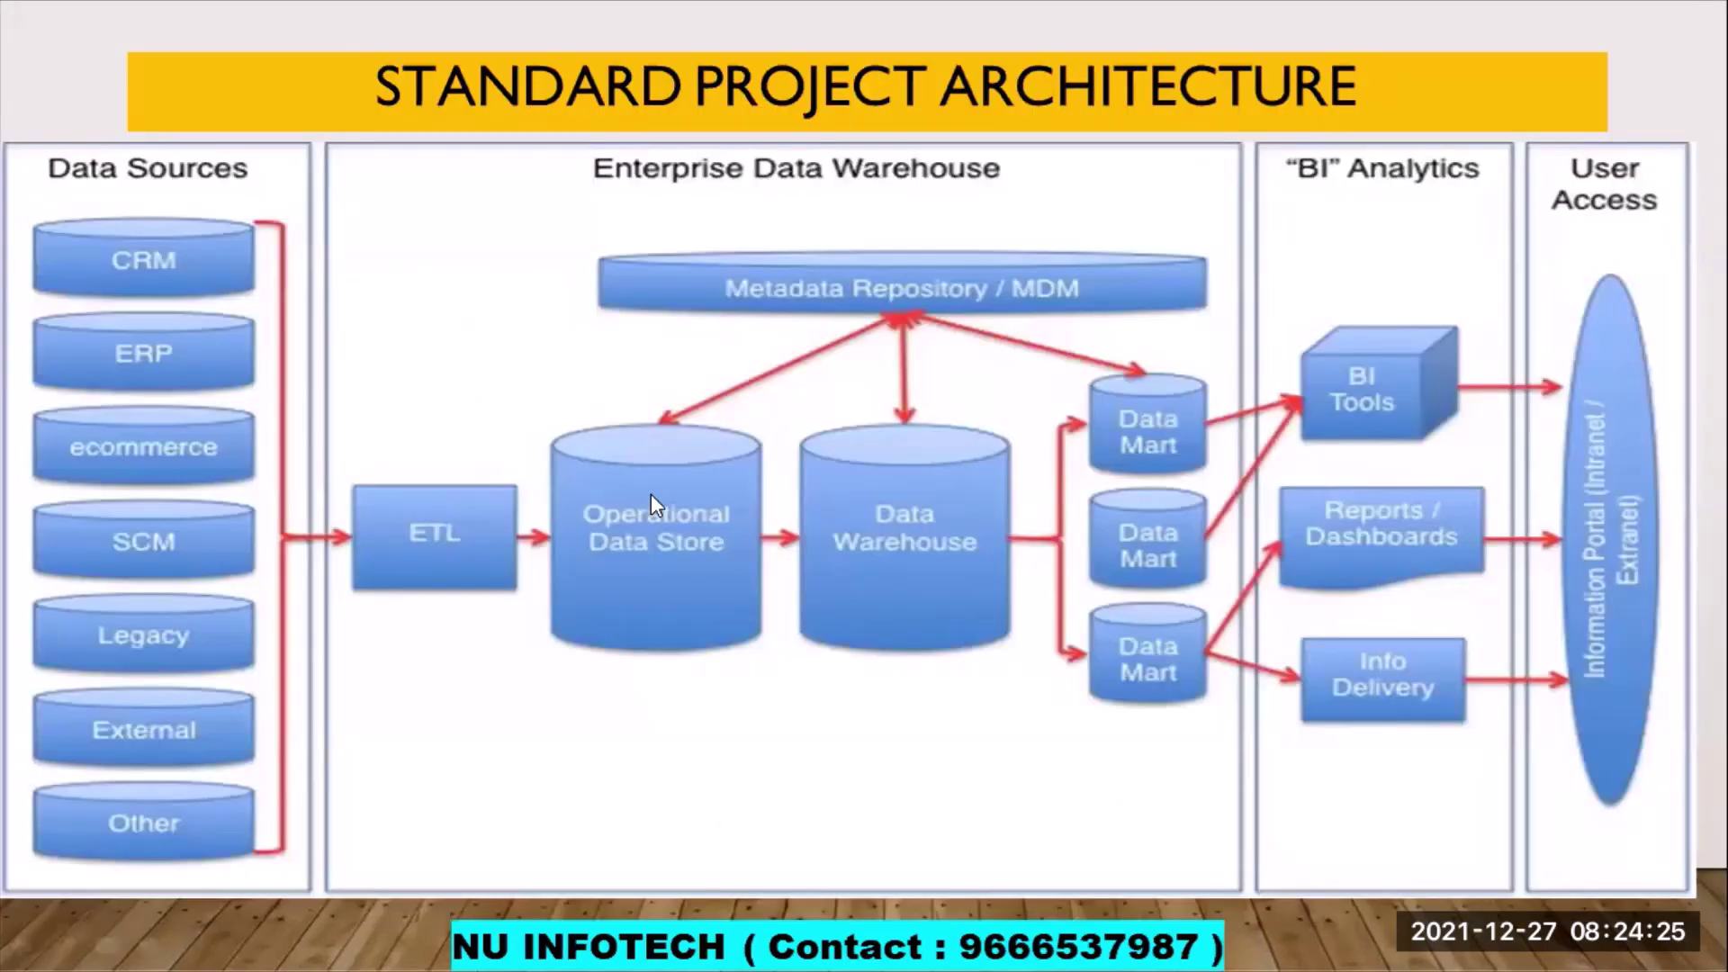
{"action": "left_click", "coordinate": [159, 429]}
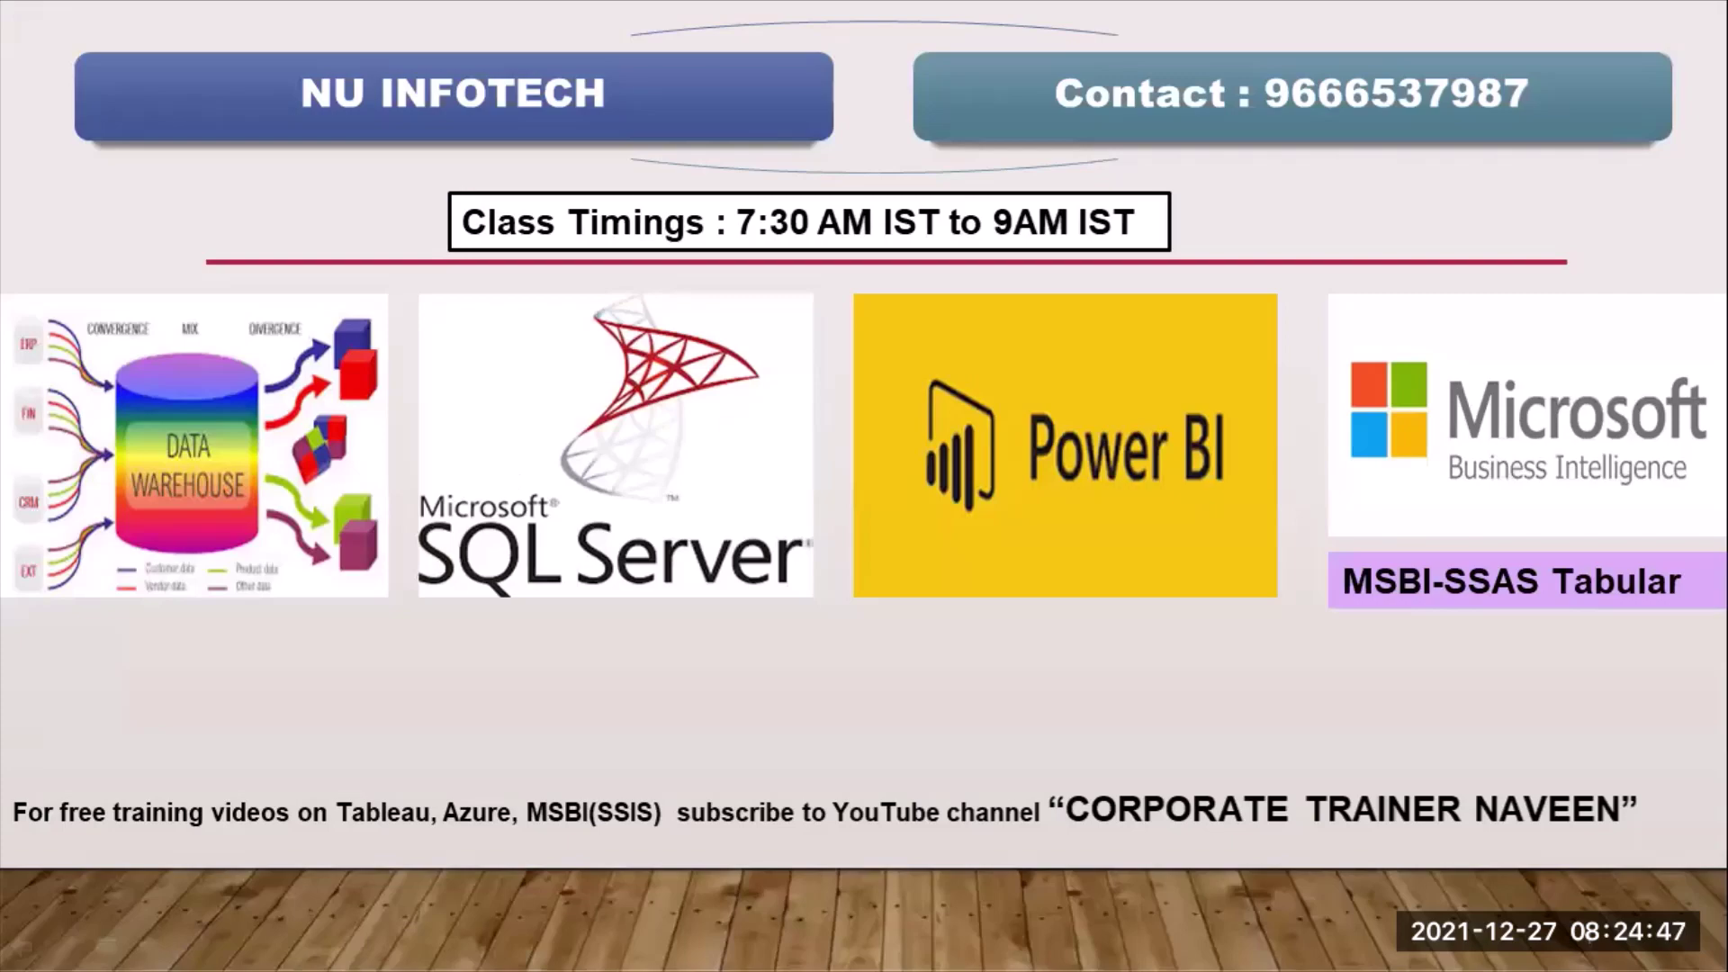
{"action": "key", "text": "Right"}
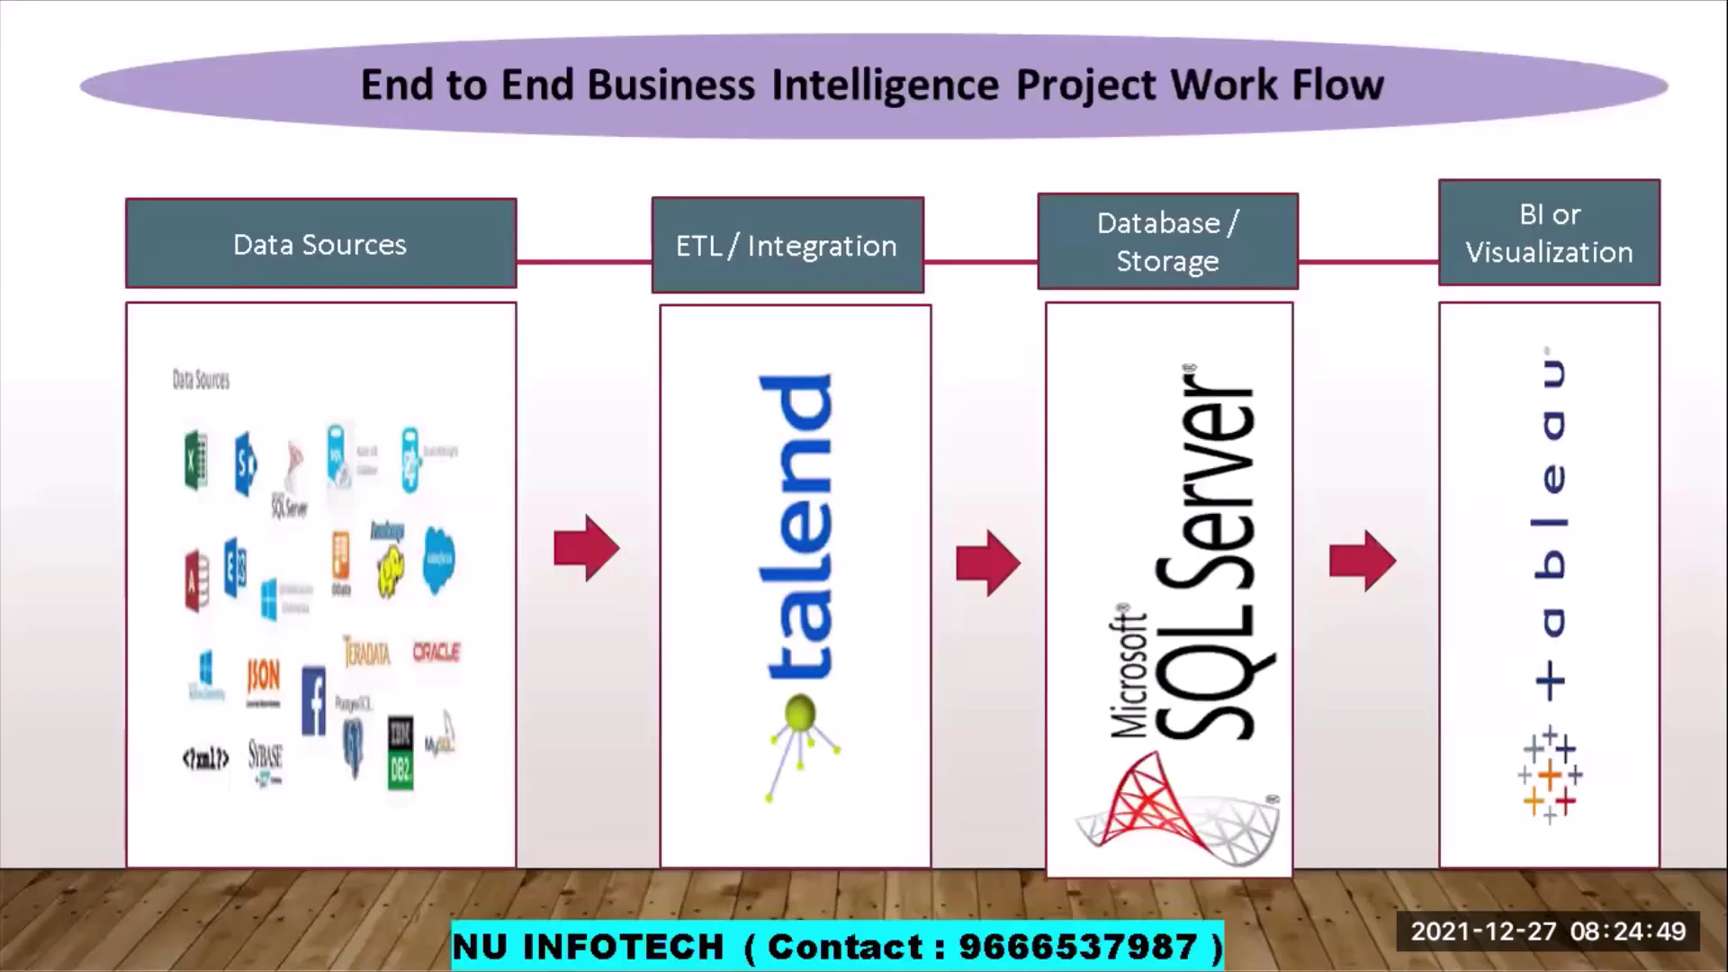
{"action": "key", "text": "Right"}
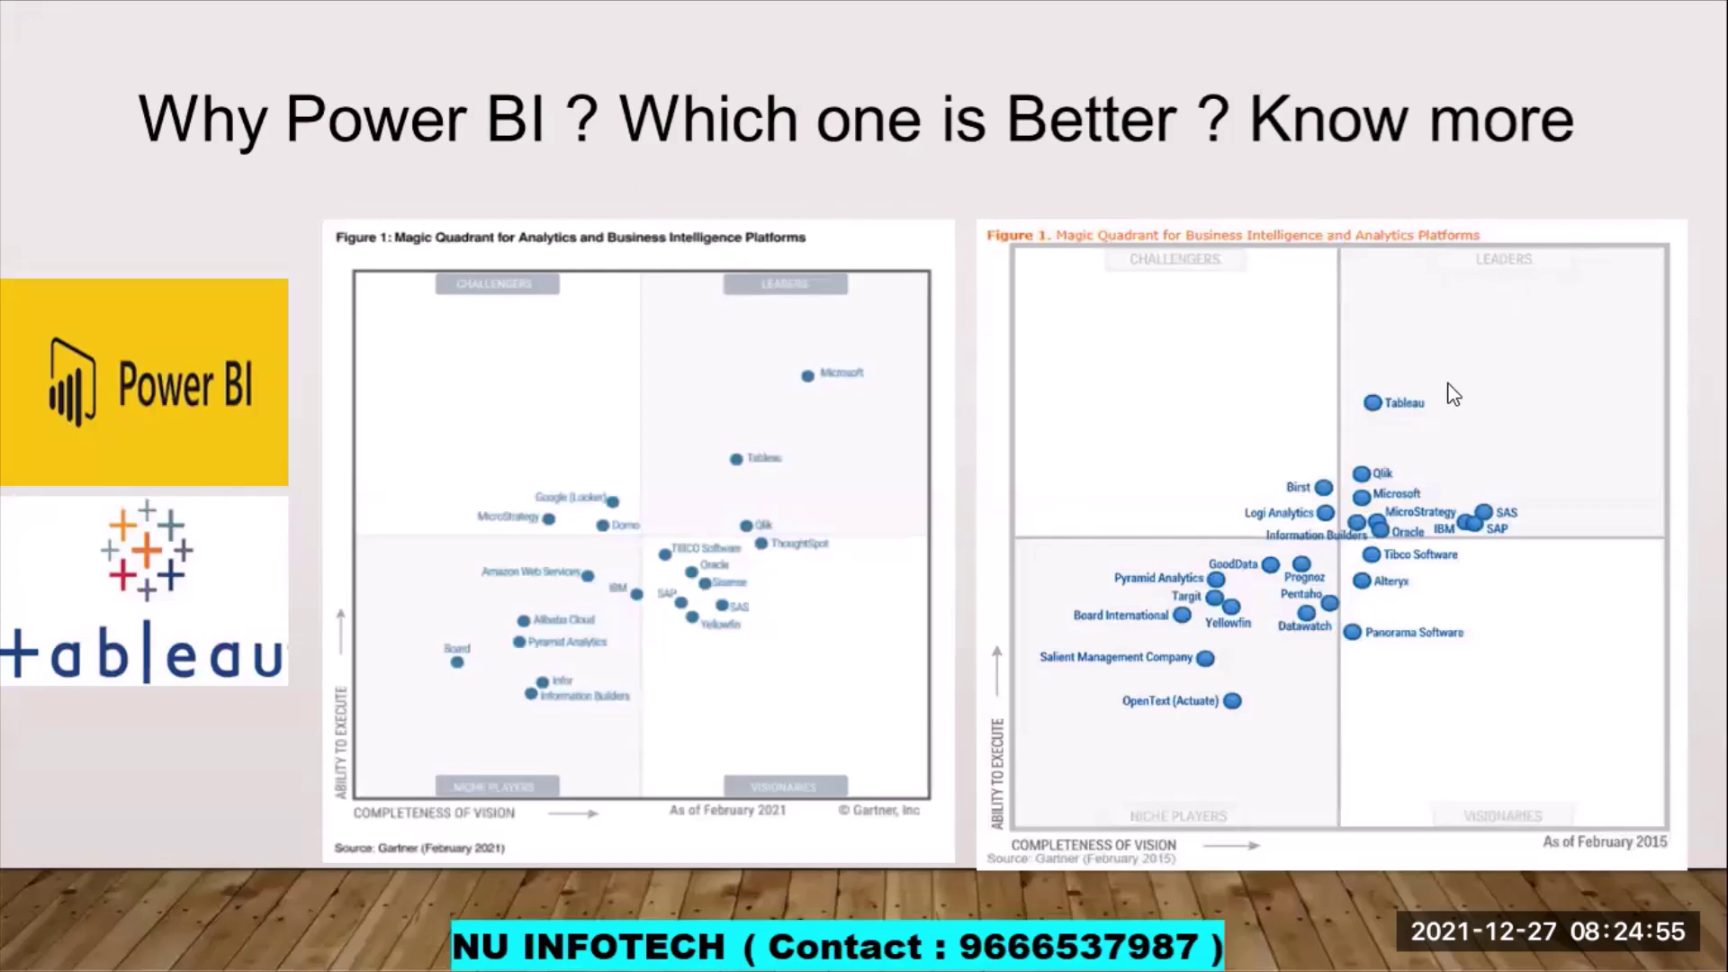
Switch back to Power BI Desktop, save the report's changes and publish it to the Team22-Dev workspace.
{"action": "key", "text": "alt+Tab"}
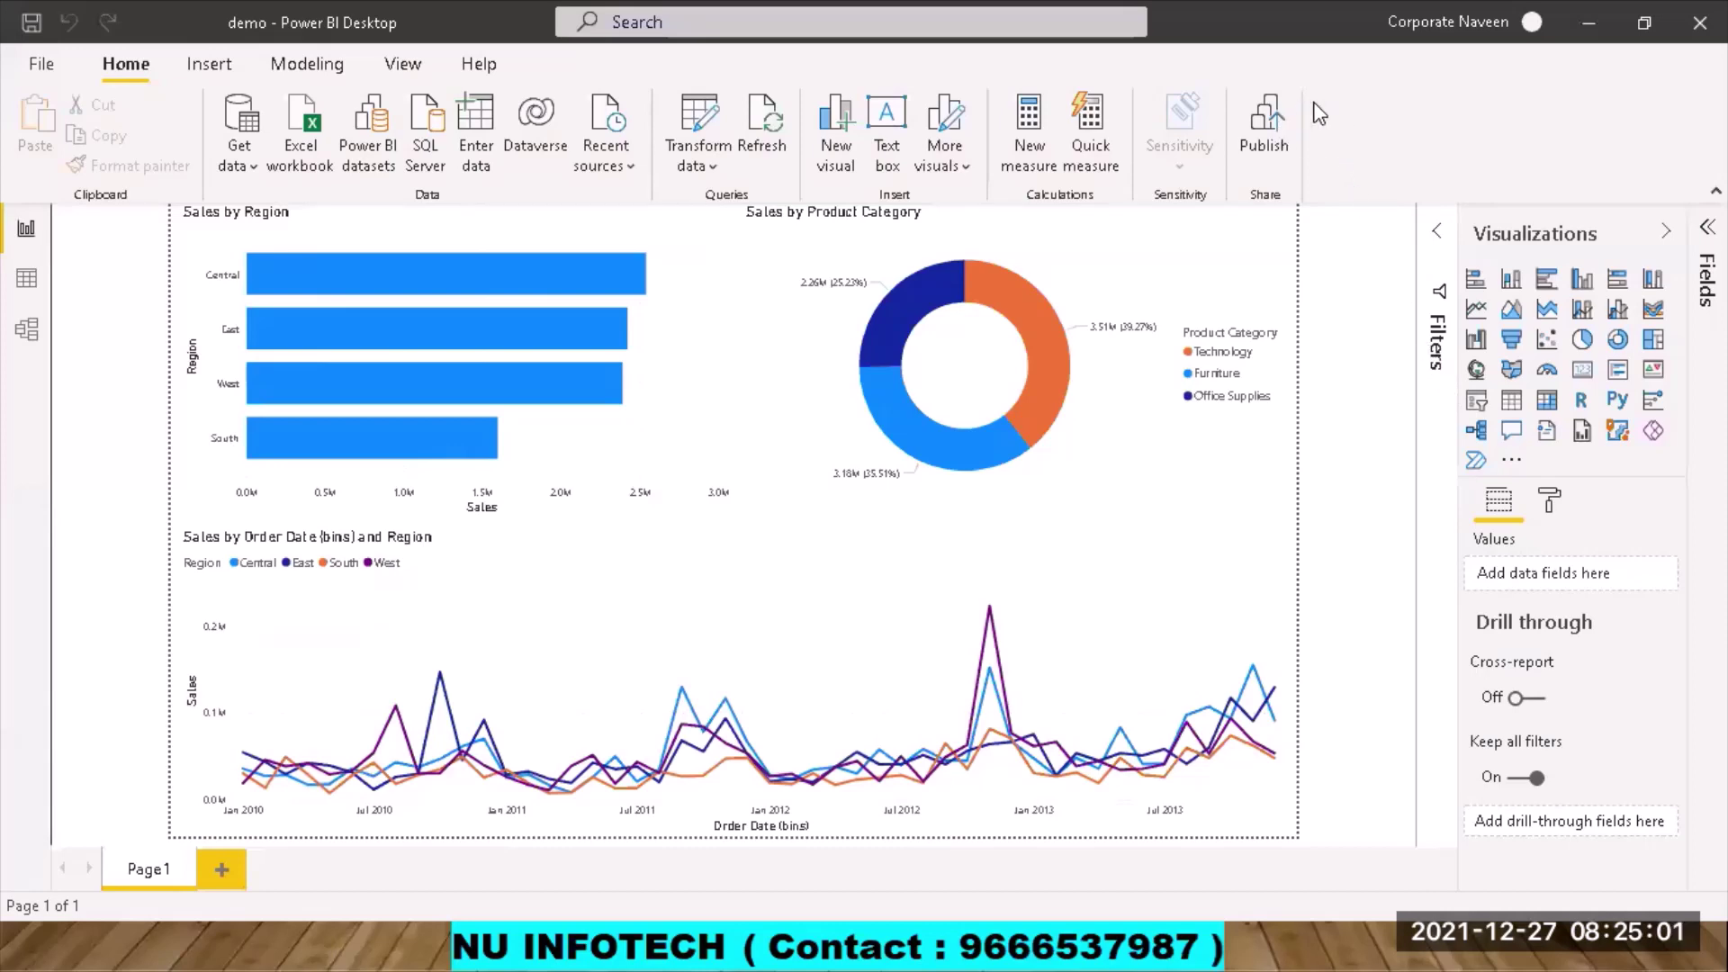
{"action": "left_click", "coordinate": [1260, 136]}
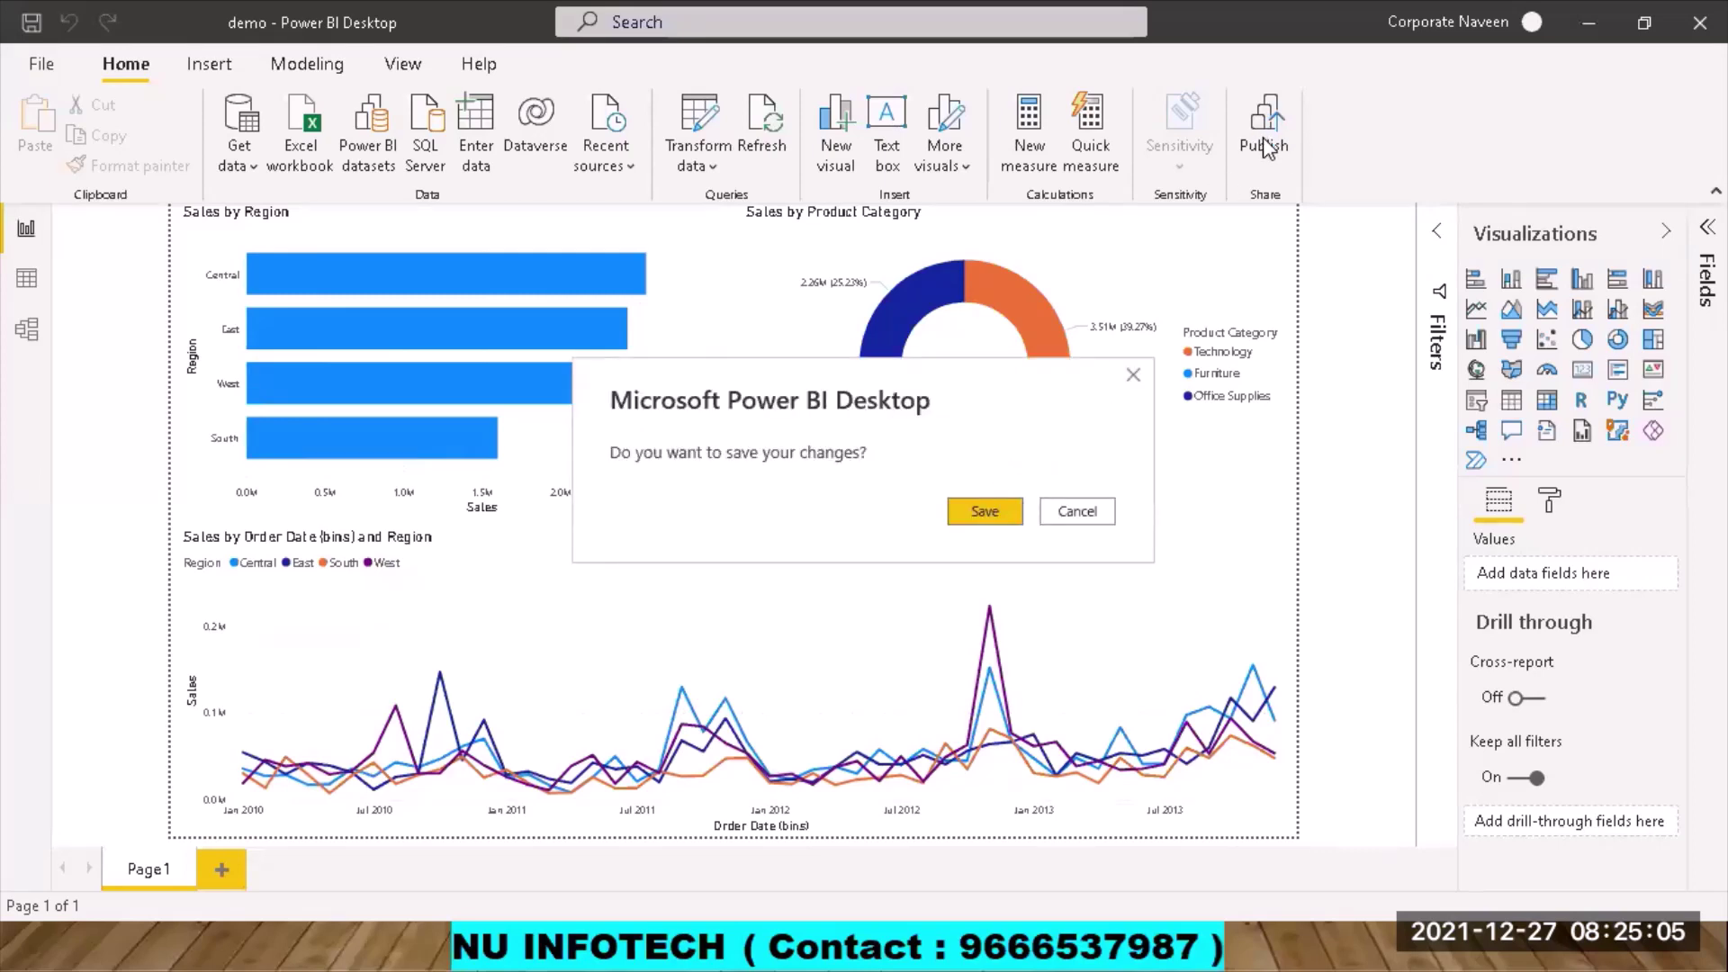
{"action": "key", "text": "Return"}
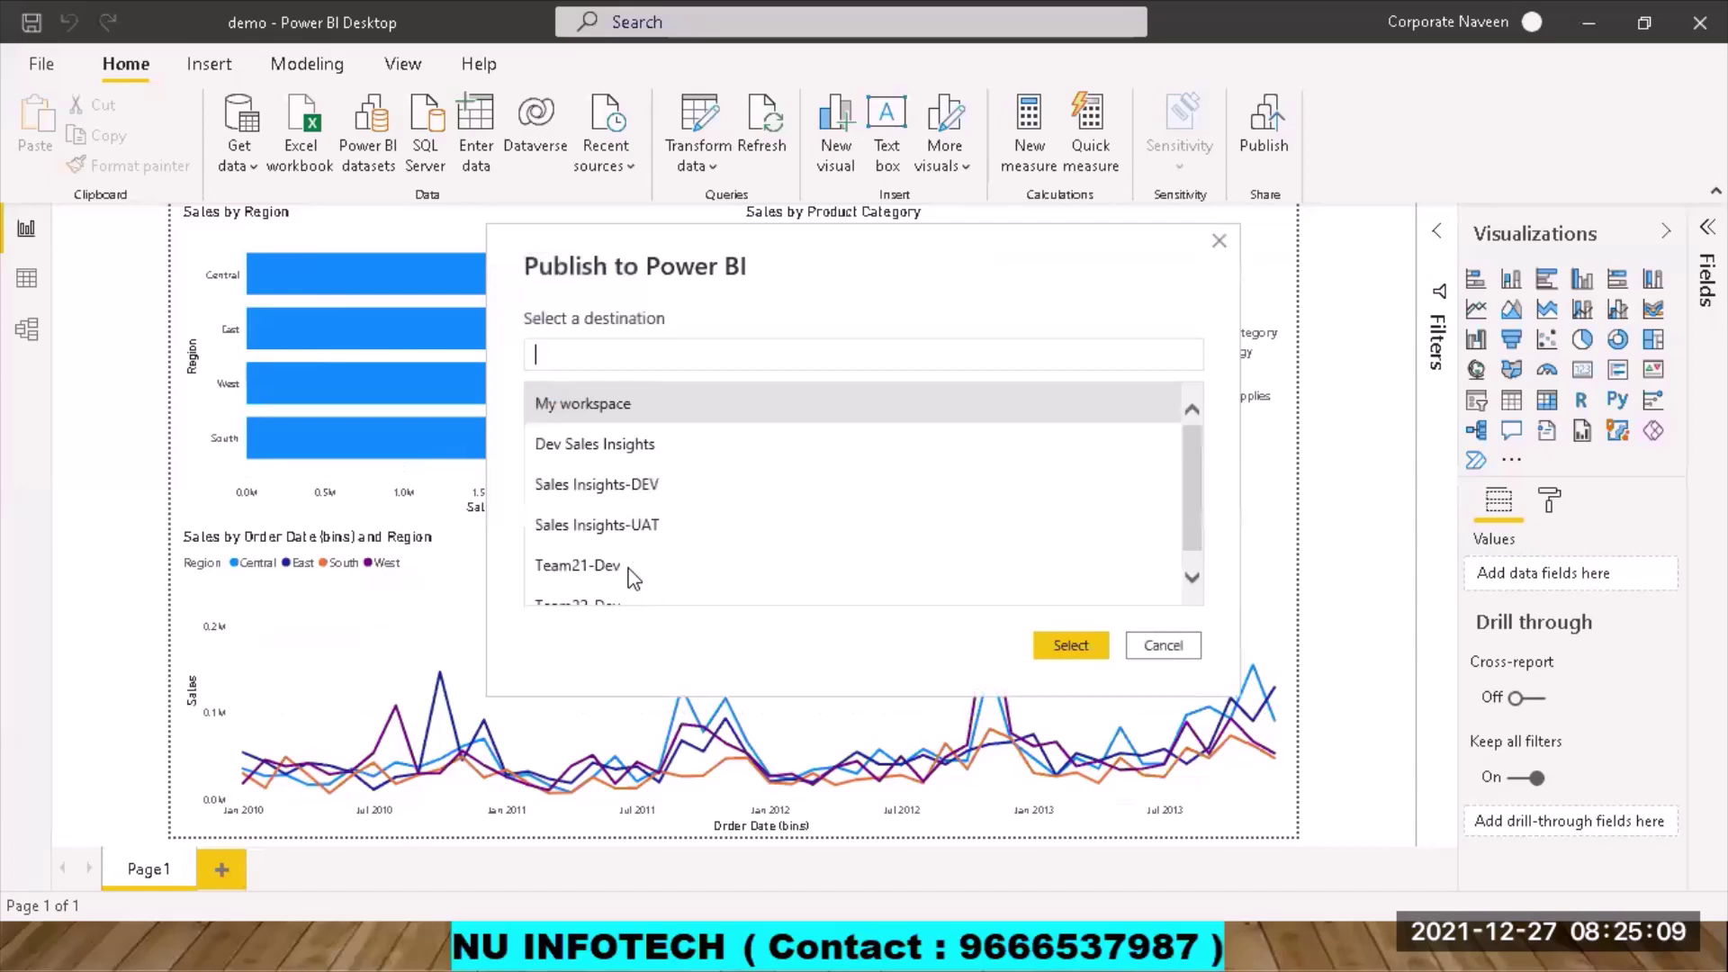
{"action": "scroll", "coordinate": [651, 520], "scroll_direction": "down", "scroll_amount": 1}
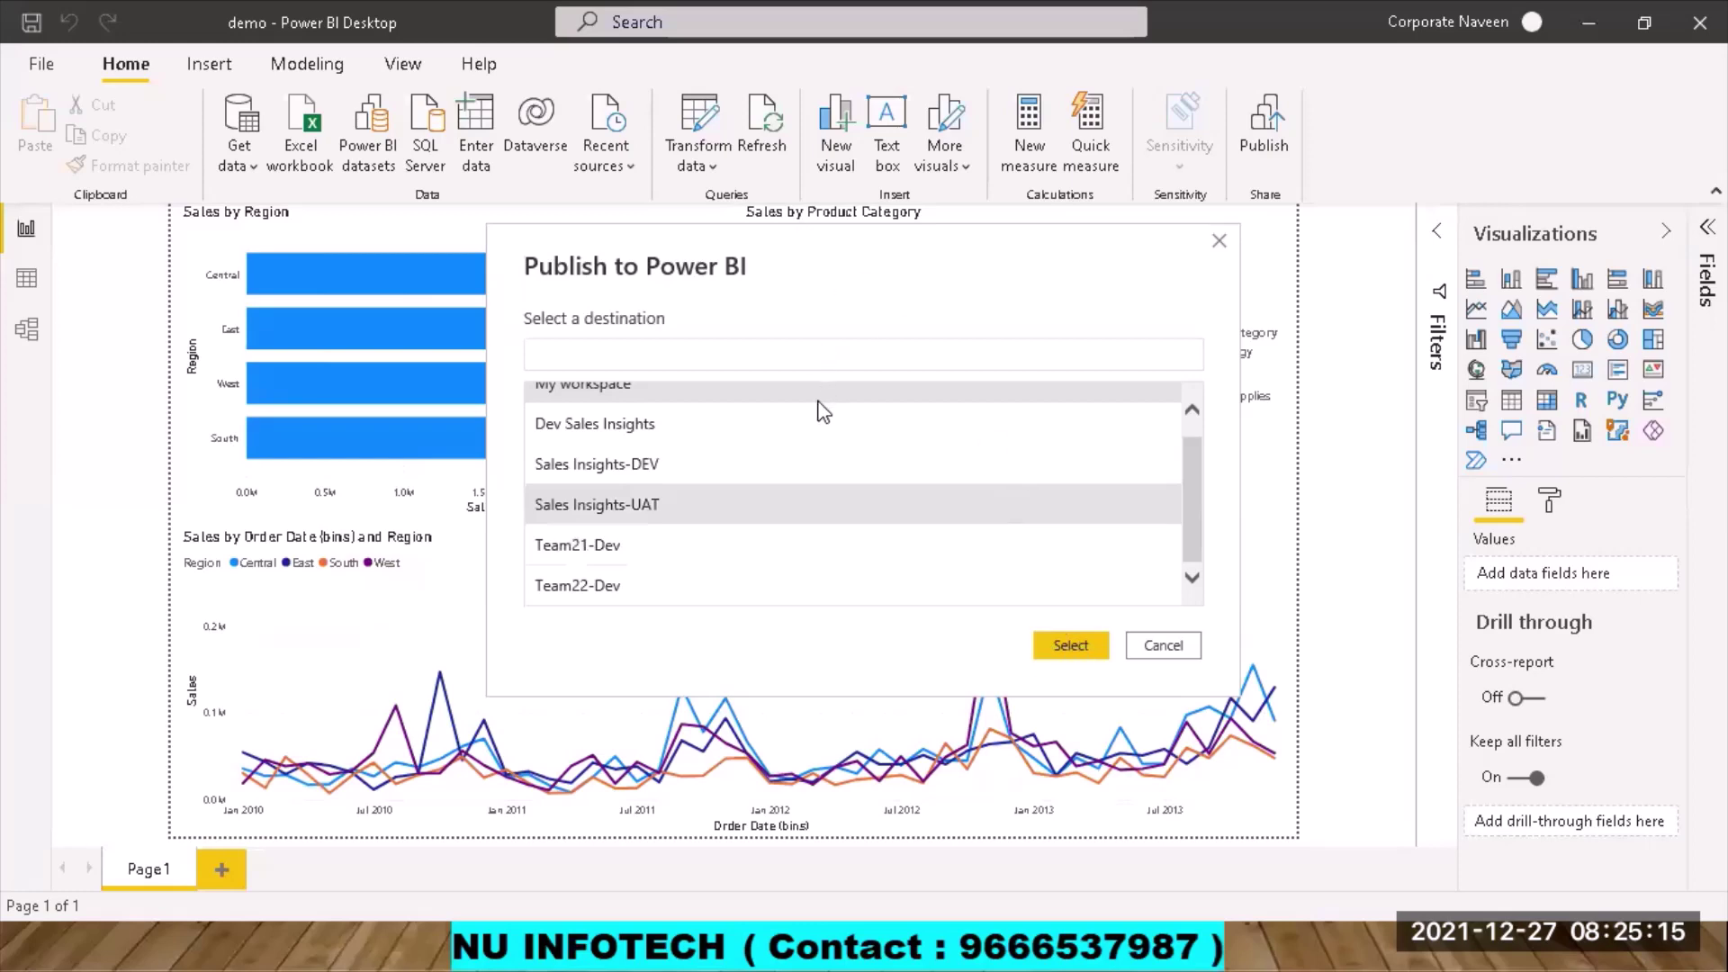
{"action": "key", "text": "Return"}
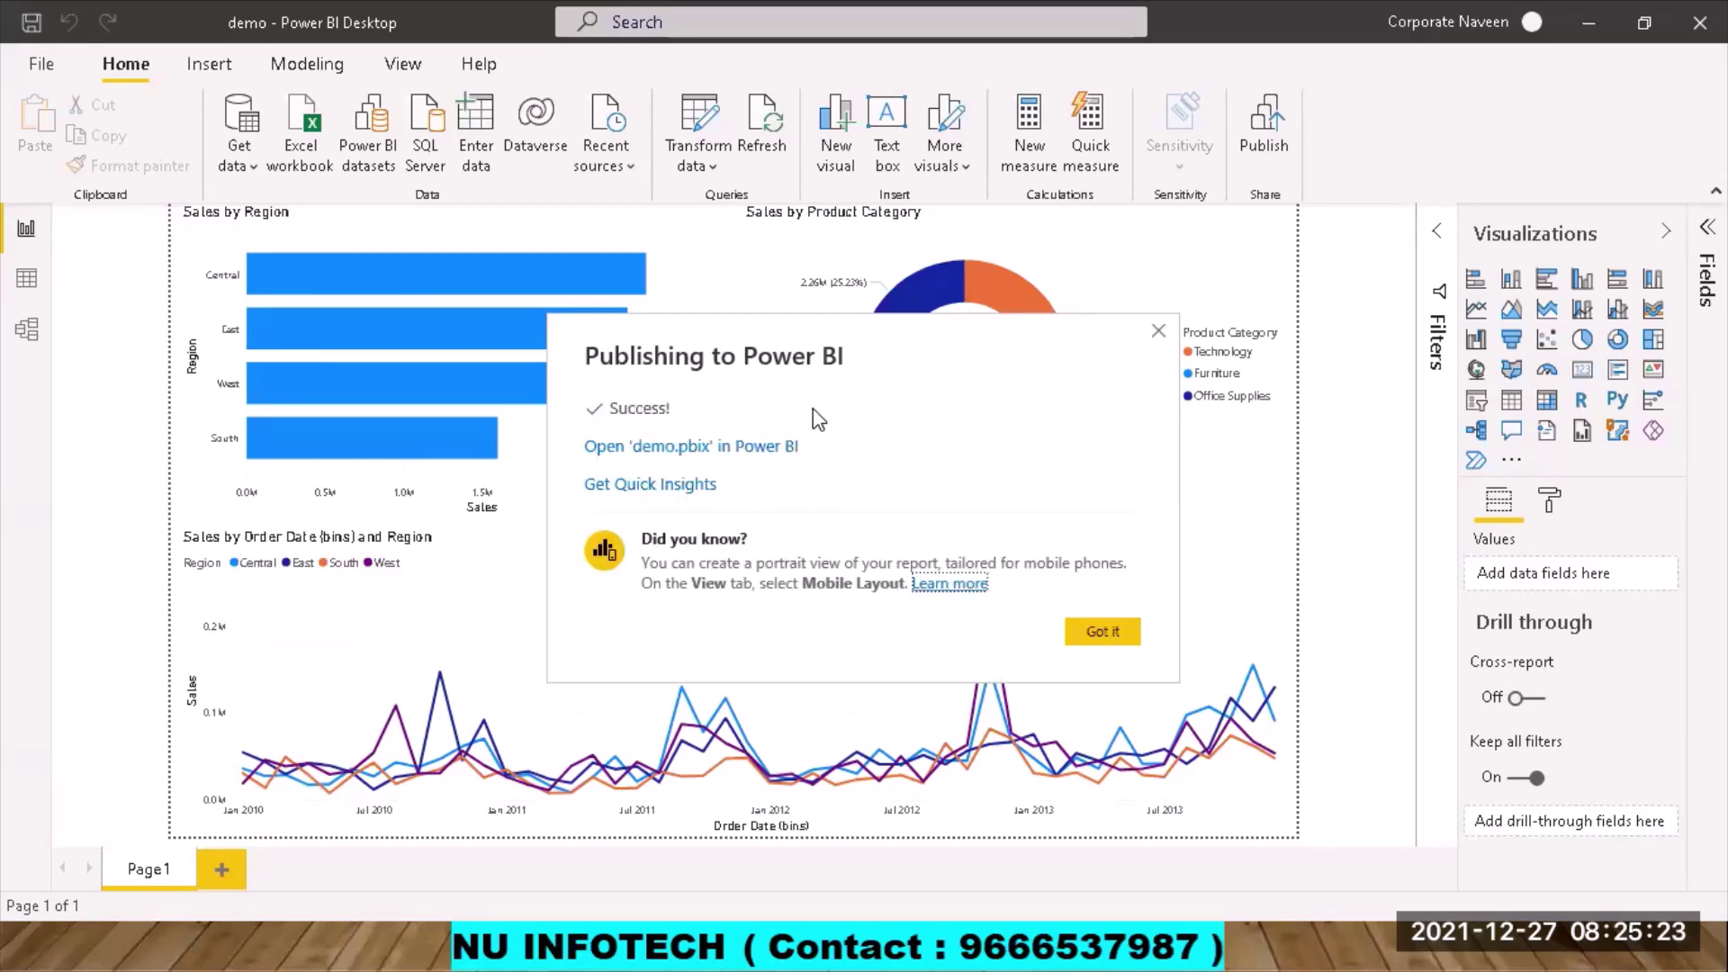
Open the published demo.pbix in the Power BI service and test cross-filtering by the Central region in full-screen view.
{"action": "left_click", "coordinate": [775, 449]}
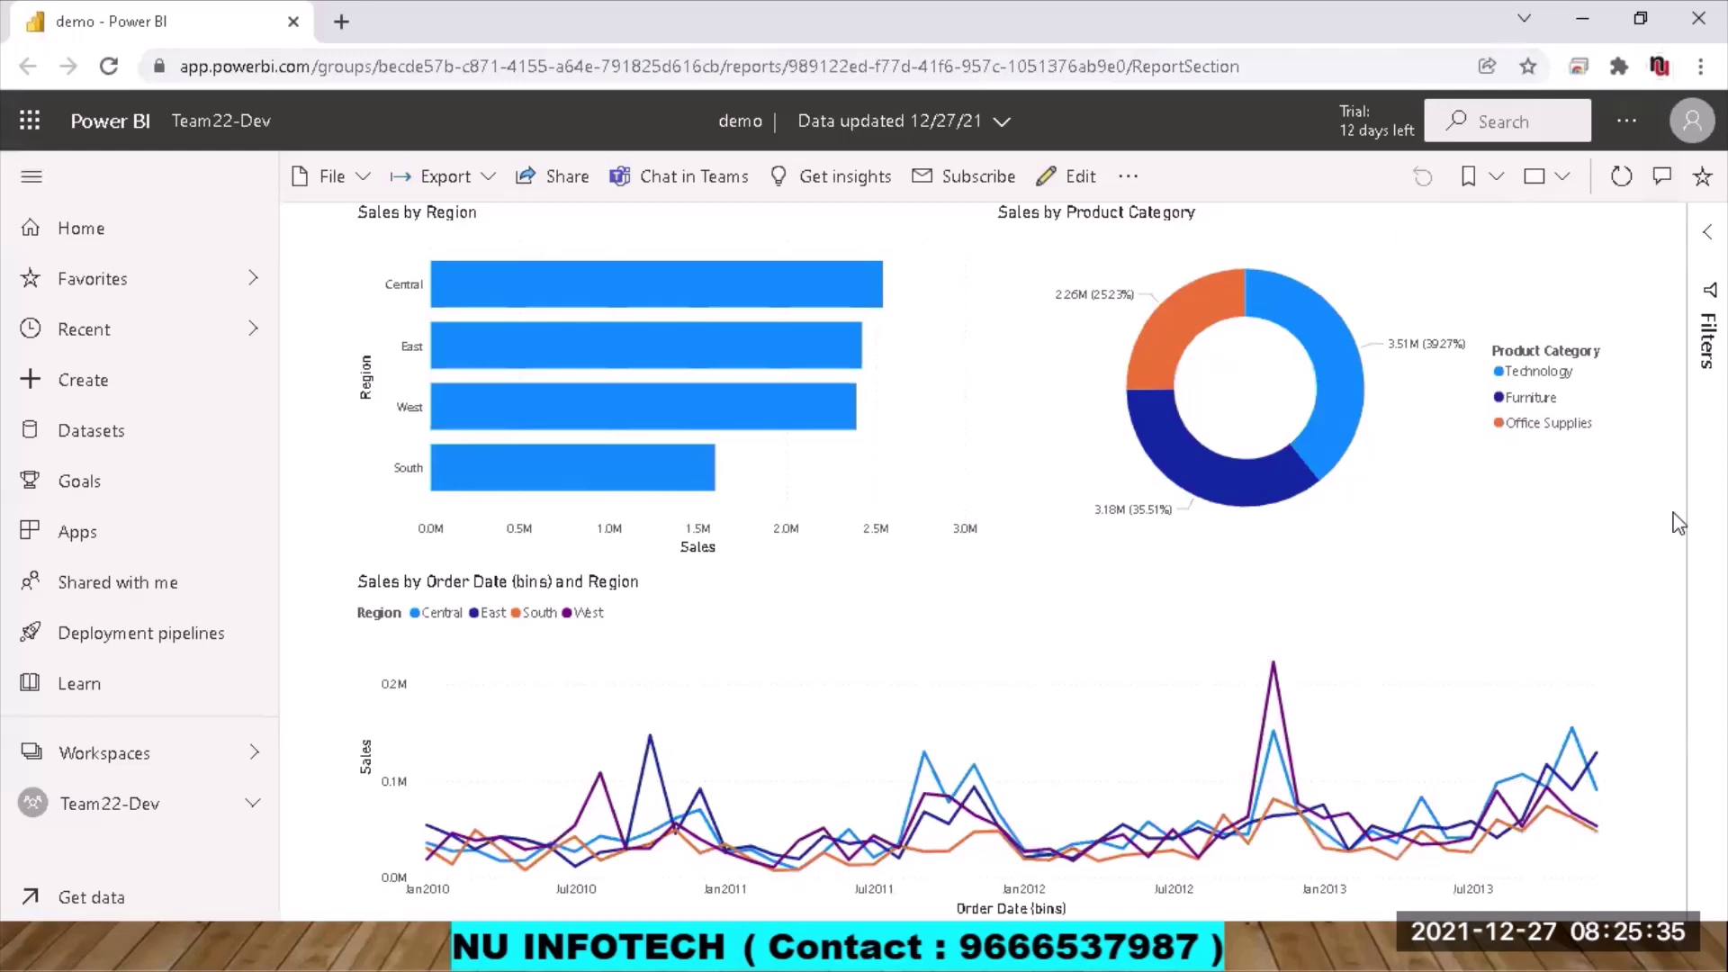
{"action": "left_click", "coordinate": [515, 108]}
{"action": "left_click", "coordinate": [515, 103]}
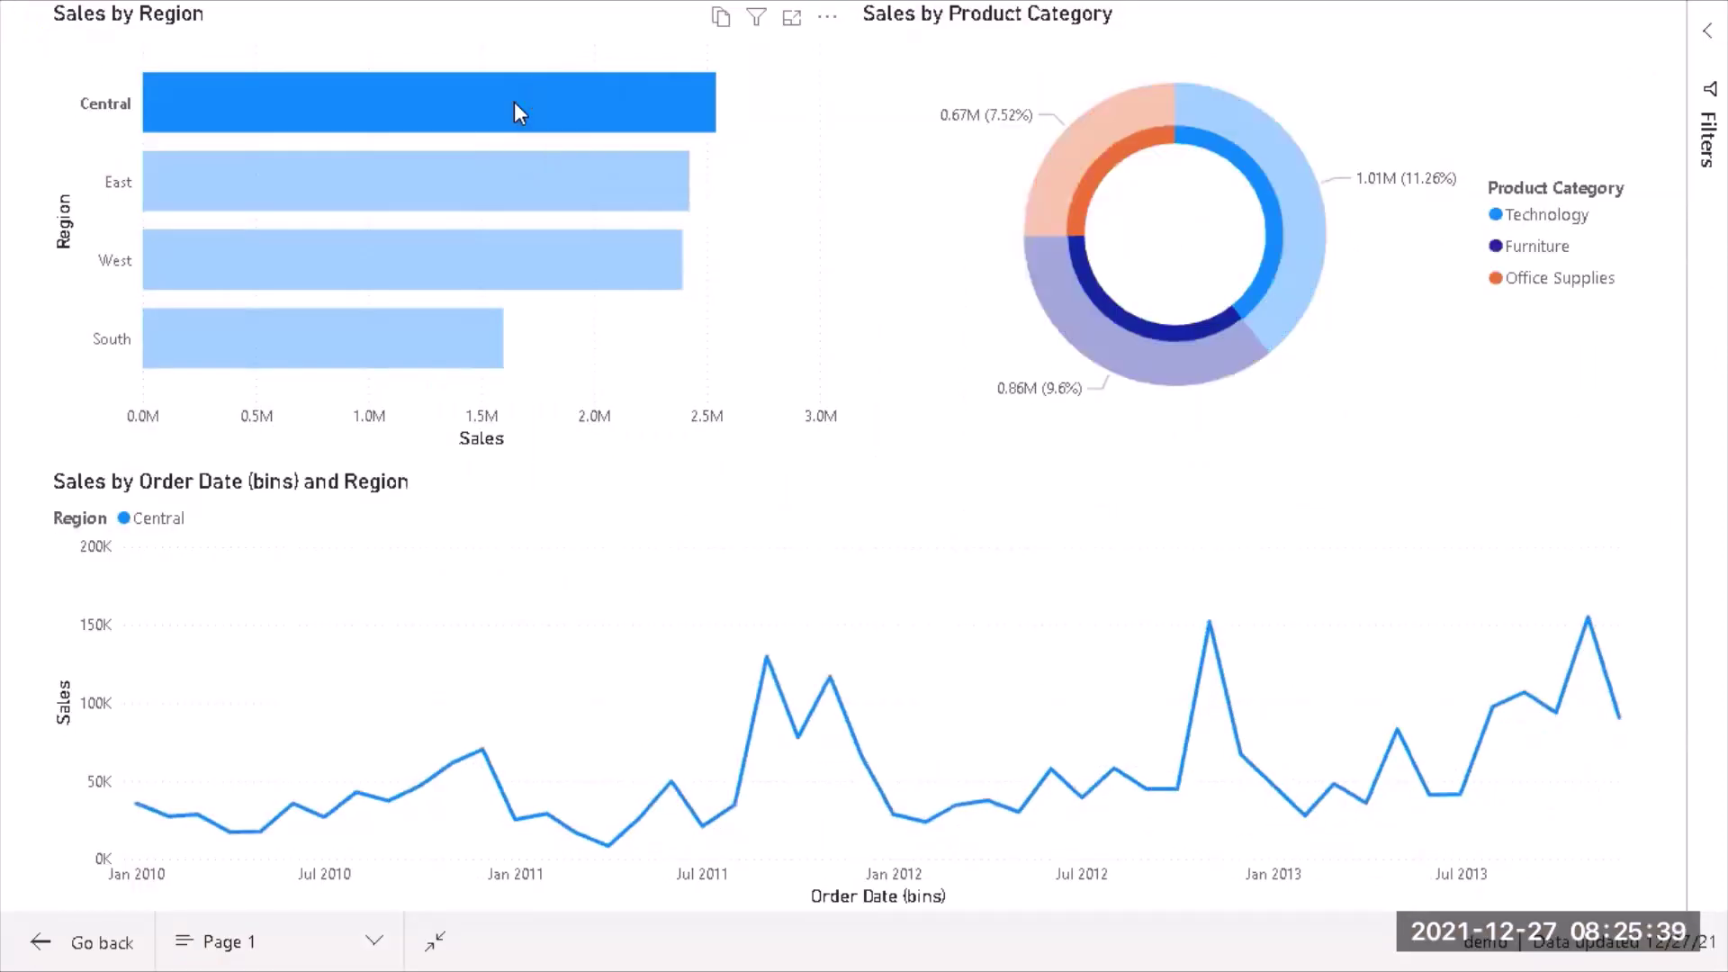
{"action": "left_click", "coordinate": [515, 101]}
{"action": "left_click", "coordinate": [523, 104]}
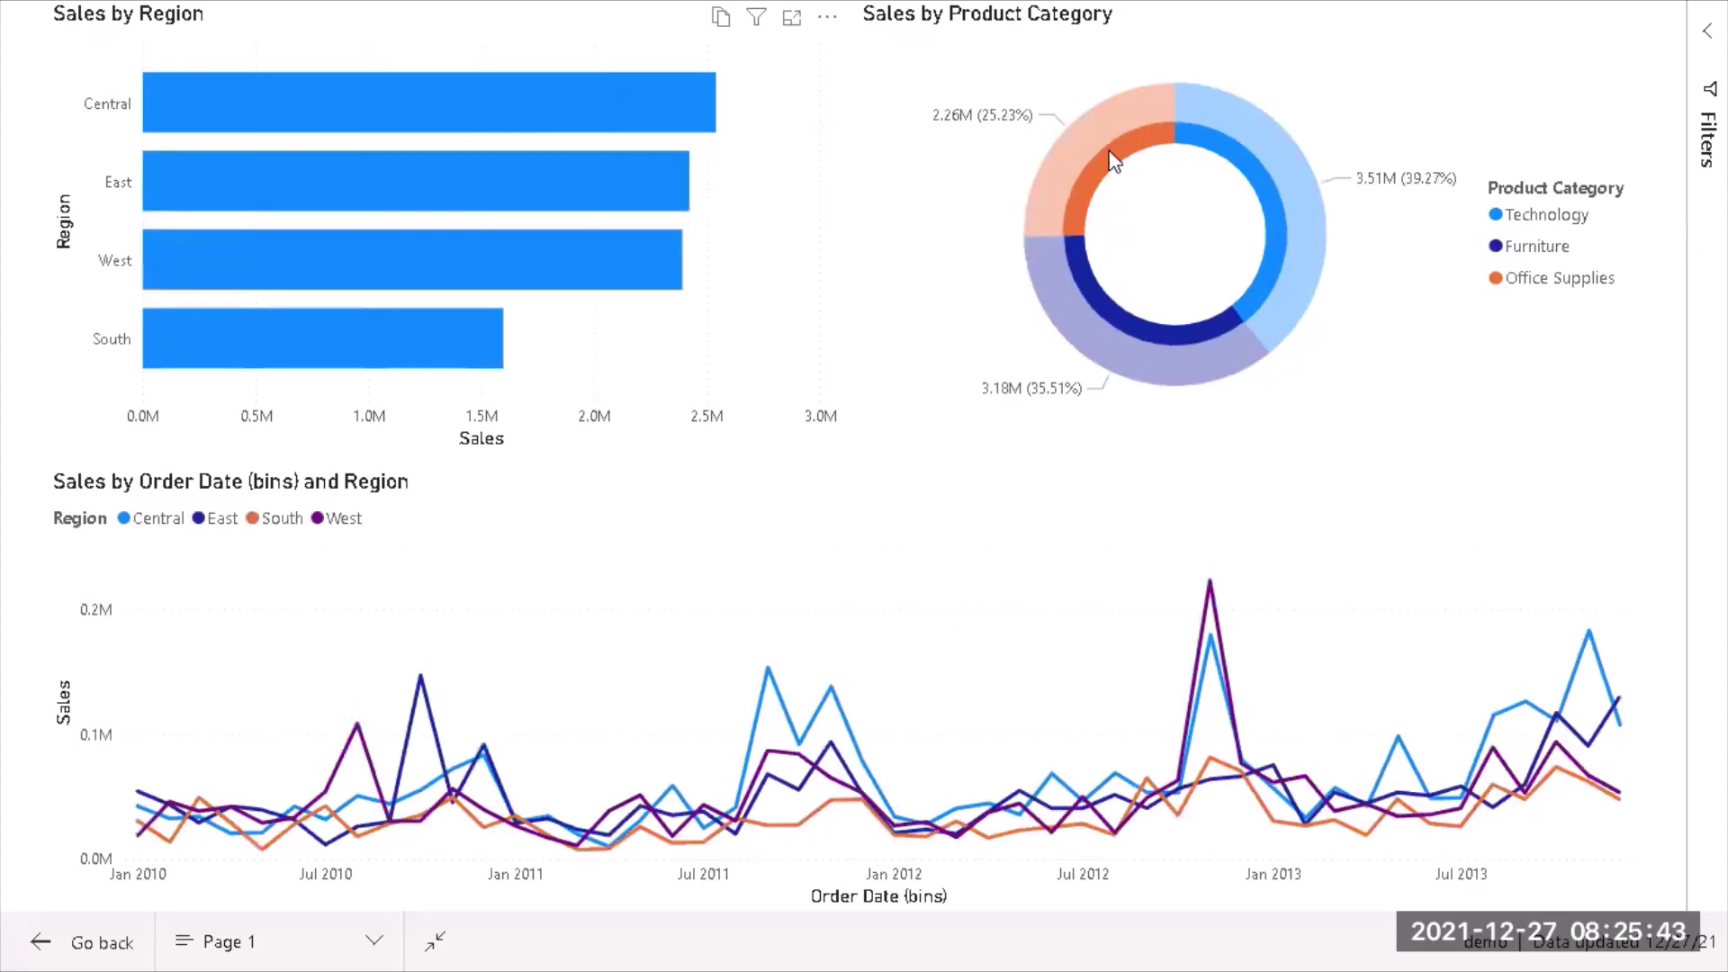
{"action": "left_click", "coordinate": [694, 253]}
{"action": "key", "text": "Escape"}
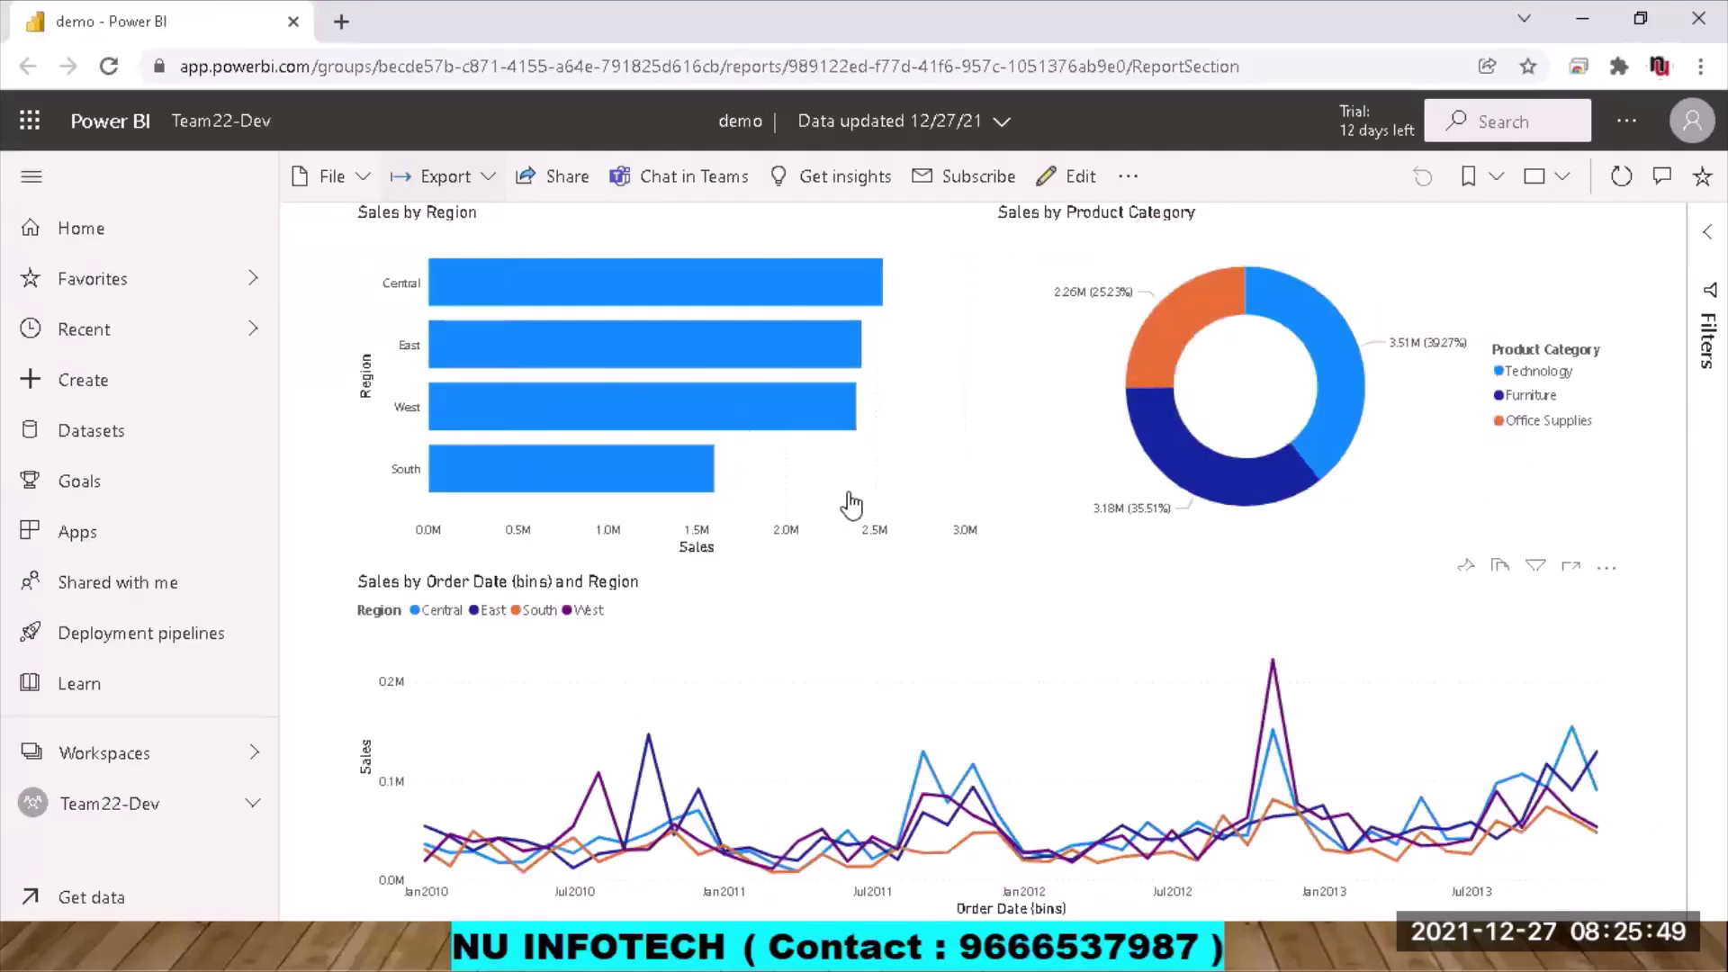
Switch back to Power BI Desktop and dismiss the publishing dialog.
{"action": "key", "text": "alt+Tab"}
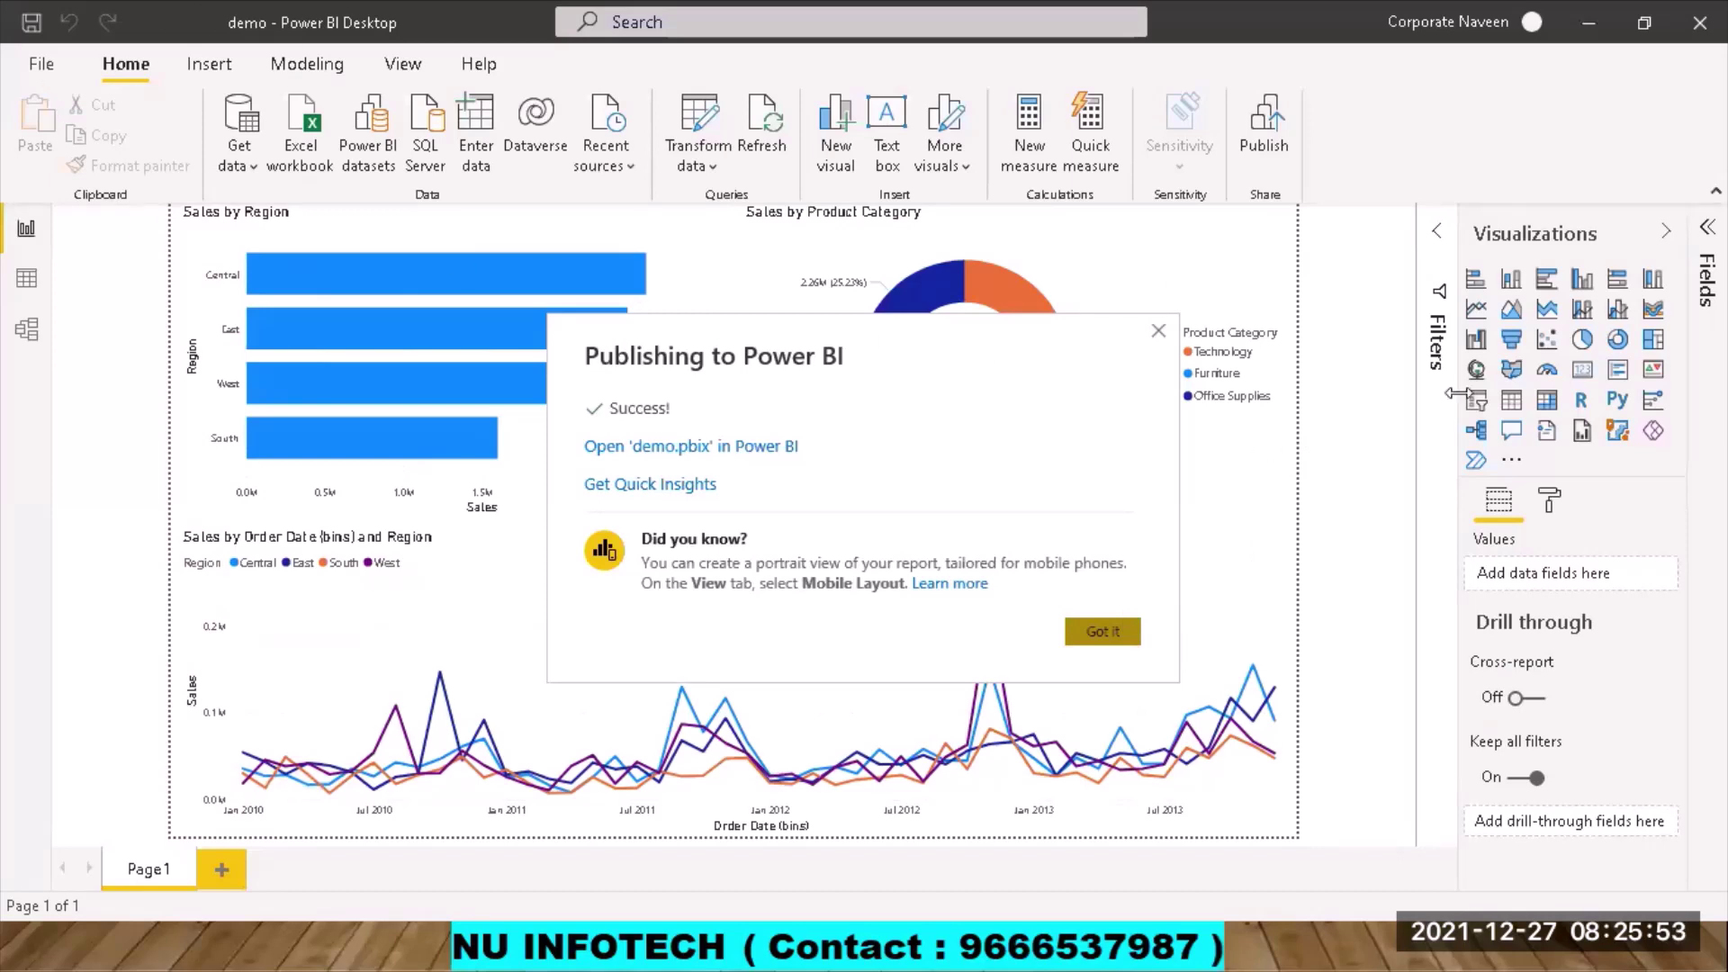
{"action": "key", "text": "Escape"}
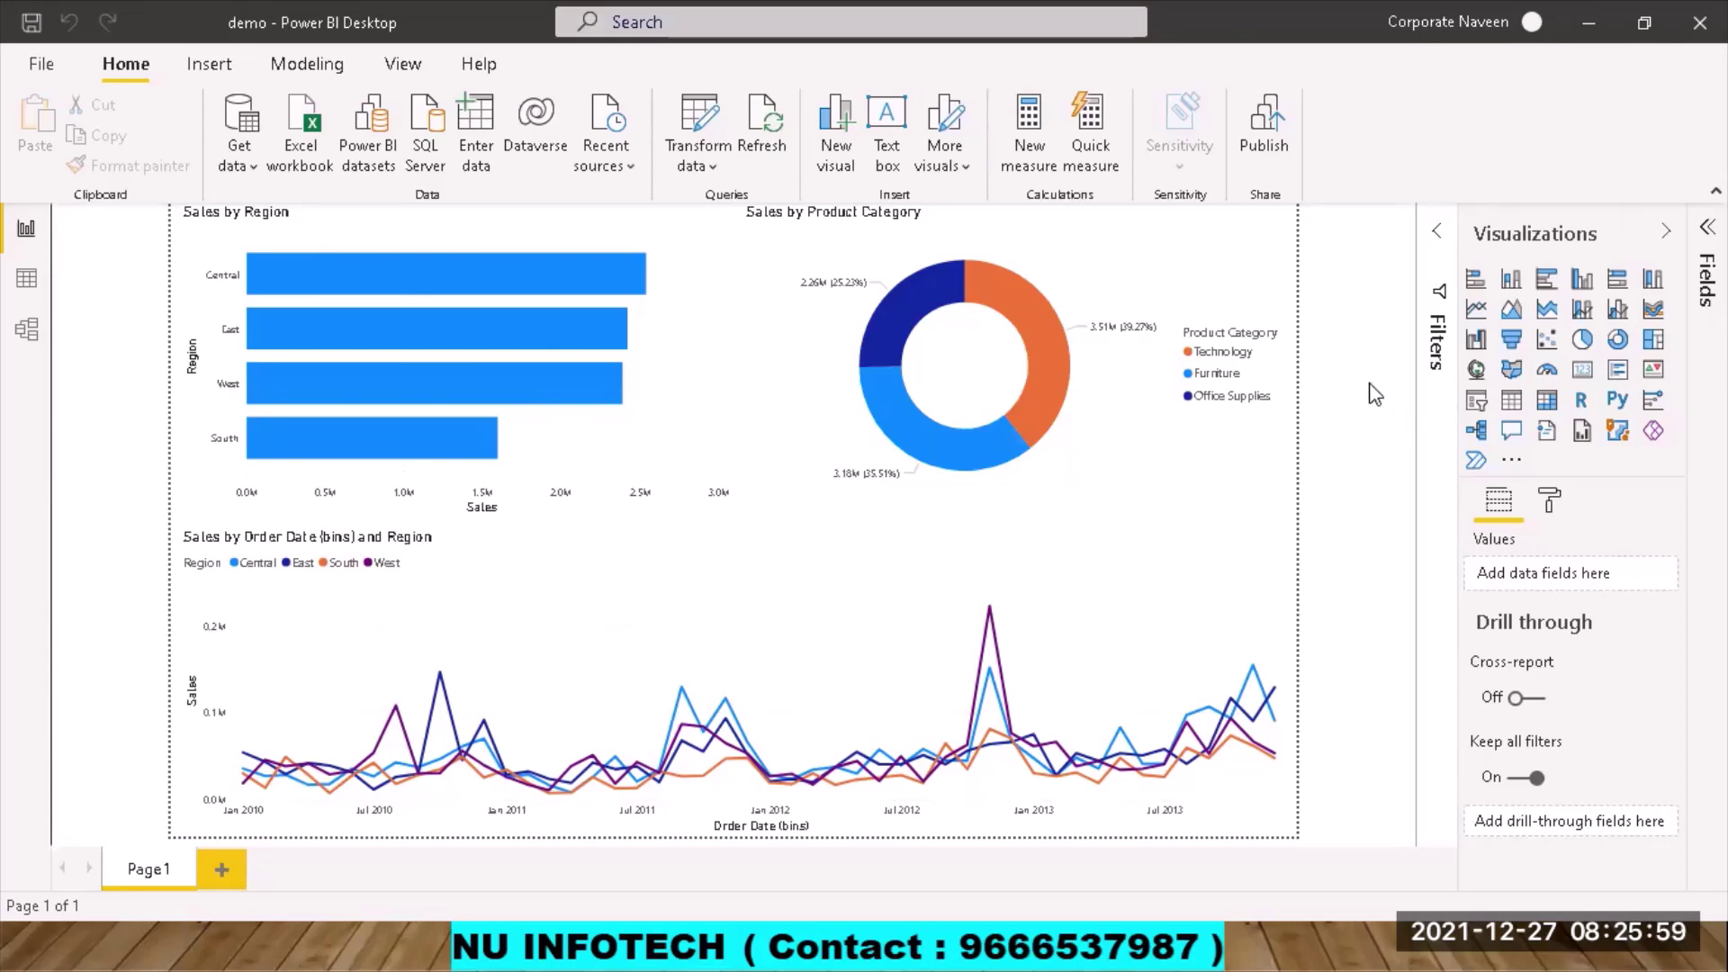
{"action": "key", "text": "alt+Tab"}
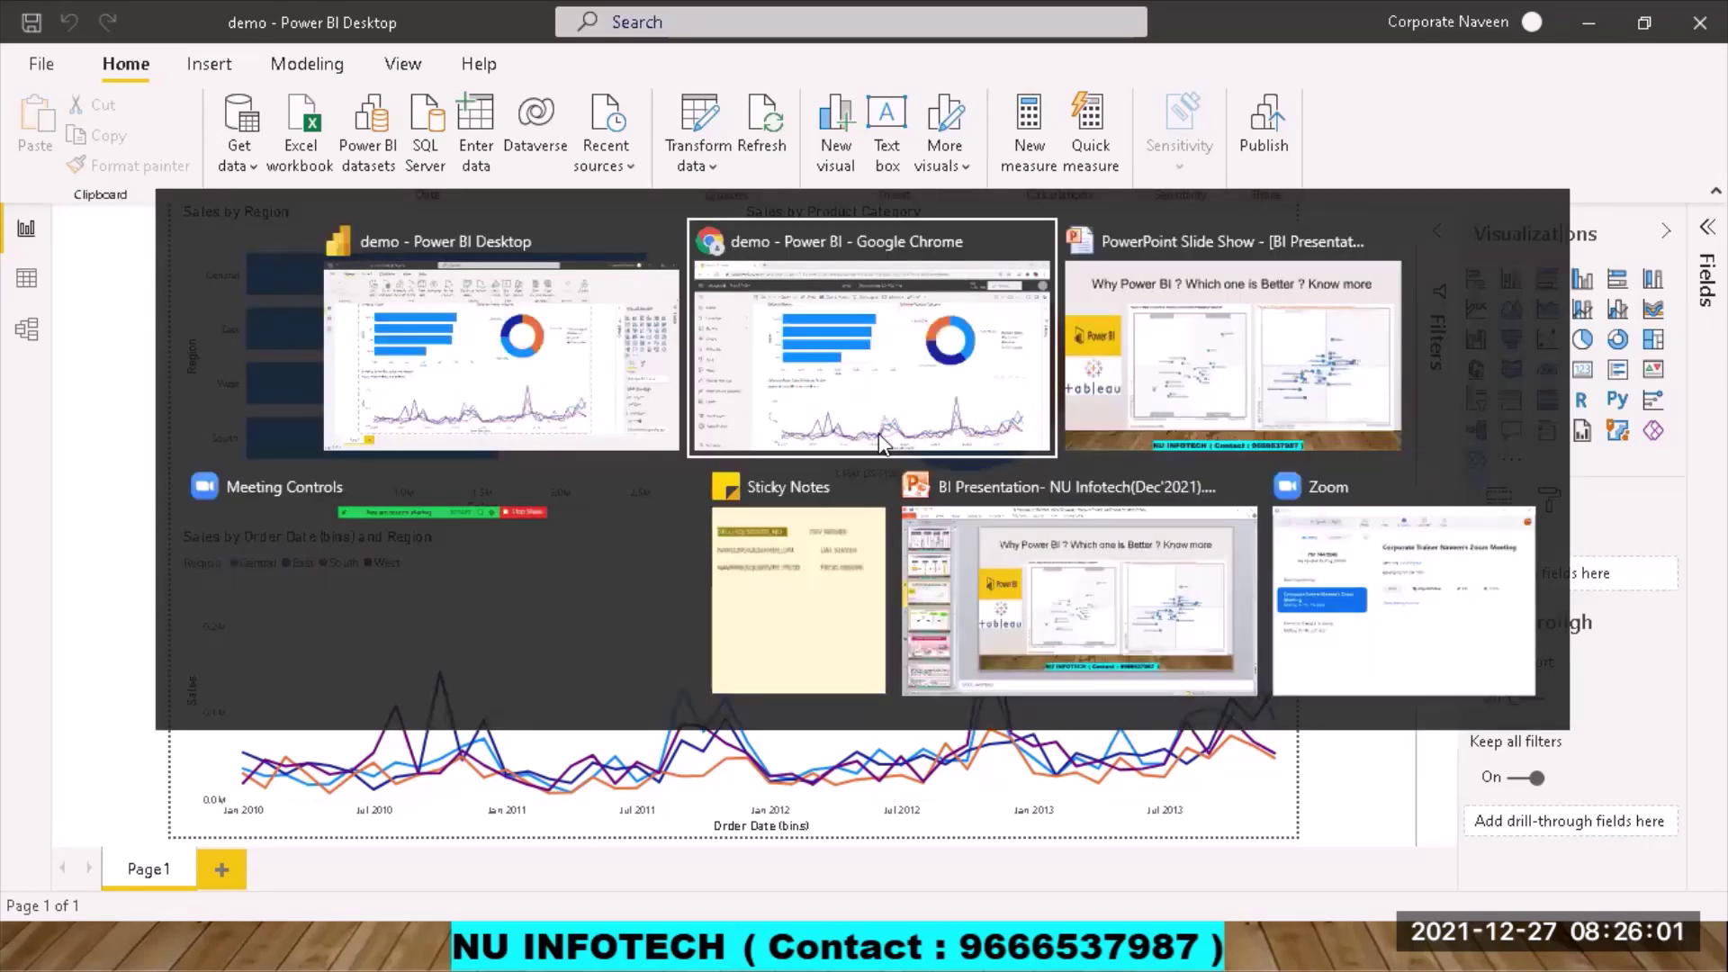
{"action": "left_click", "coordinate": [717, 351]}
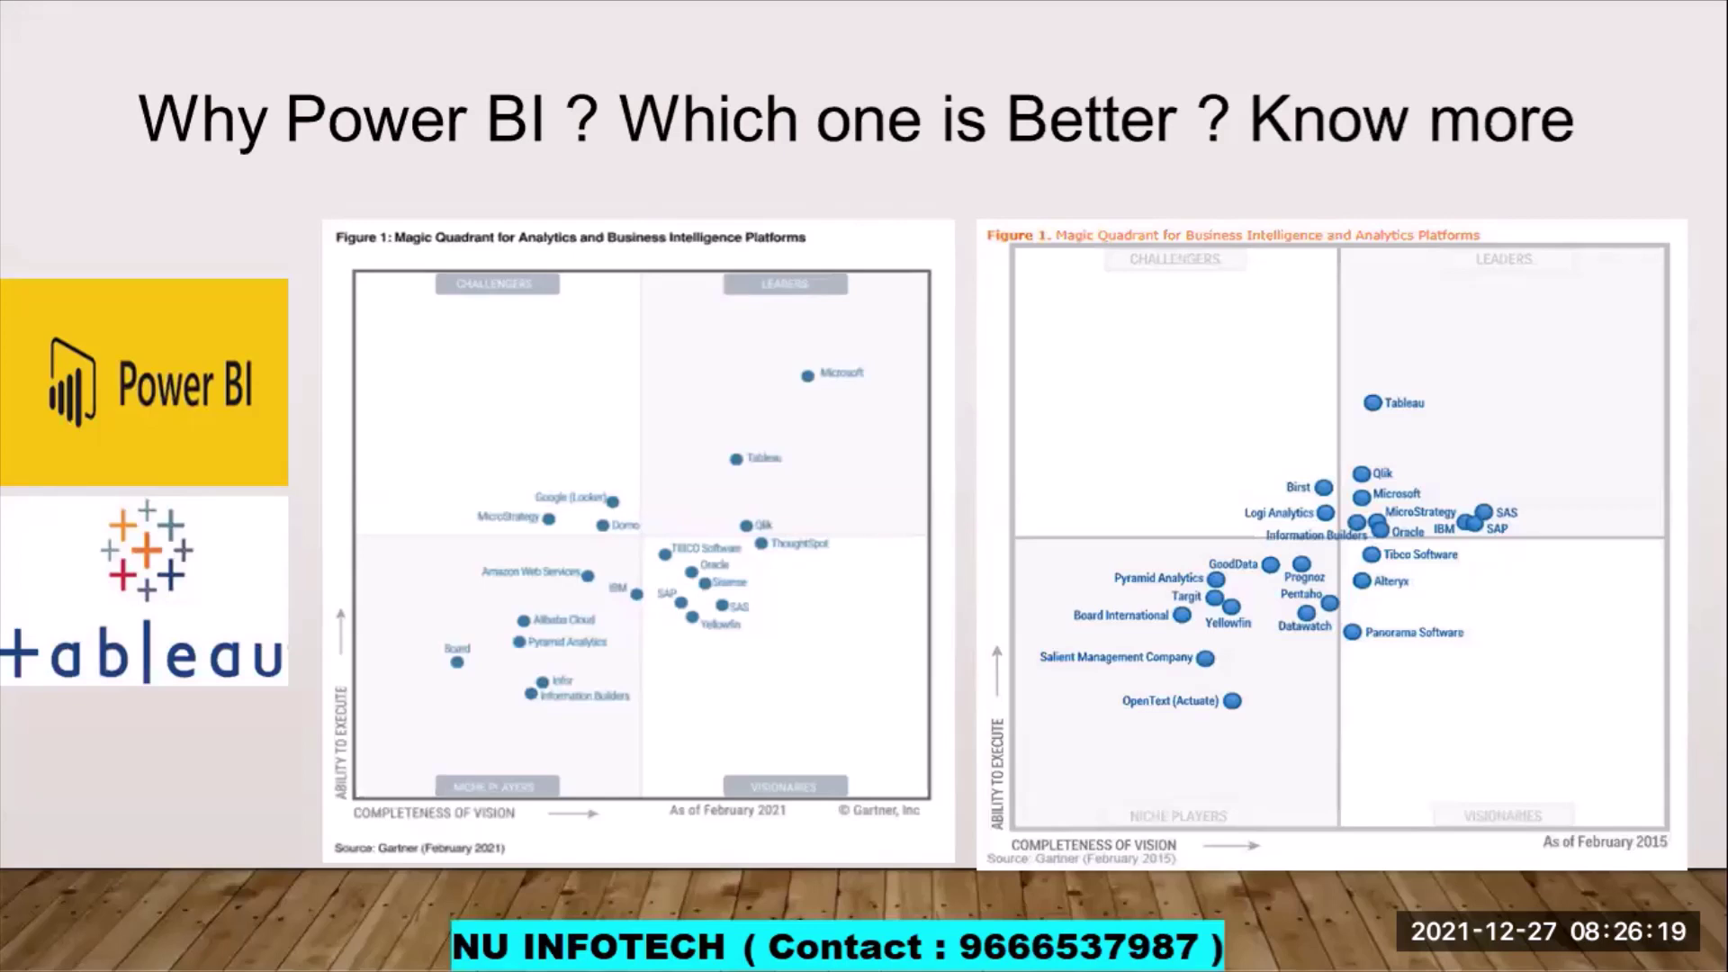
{"action": "key", "text": "Right"}
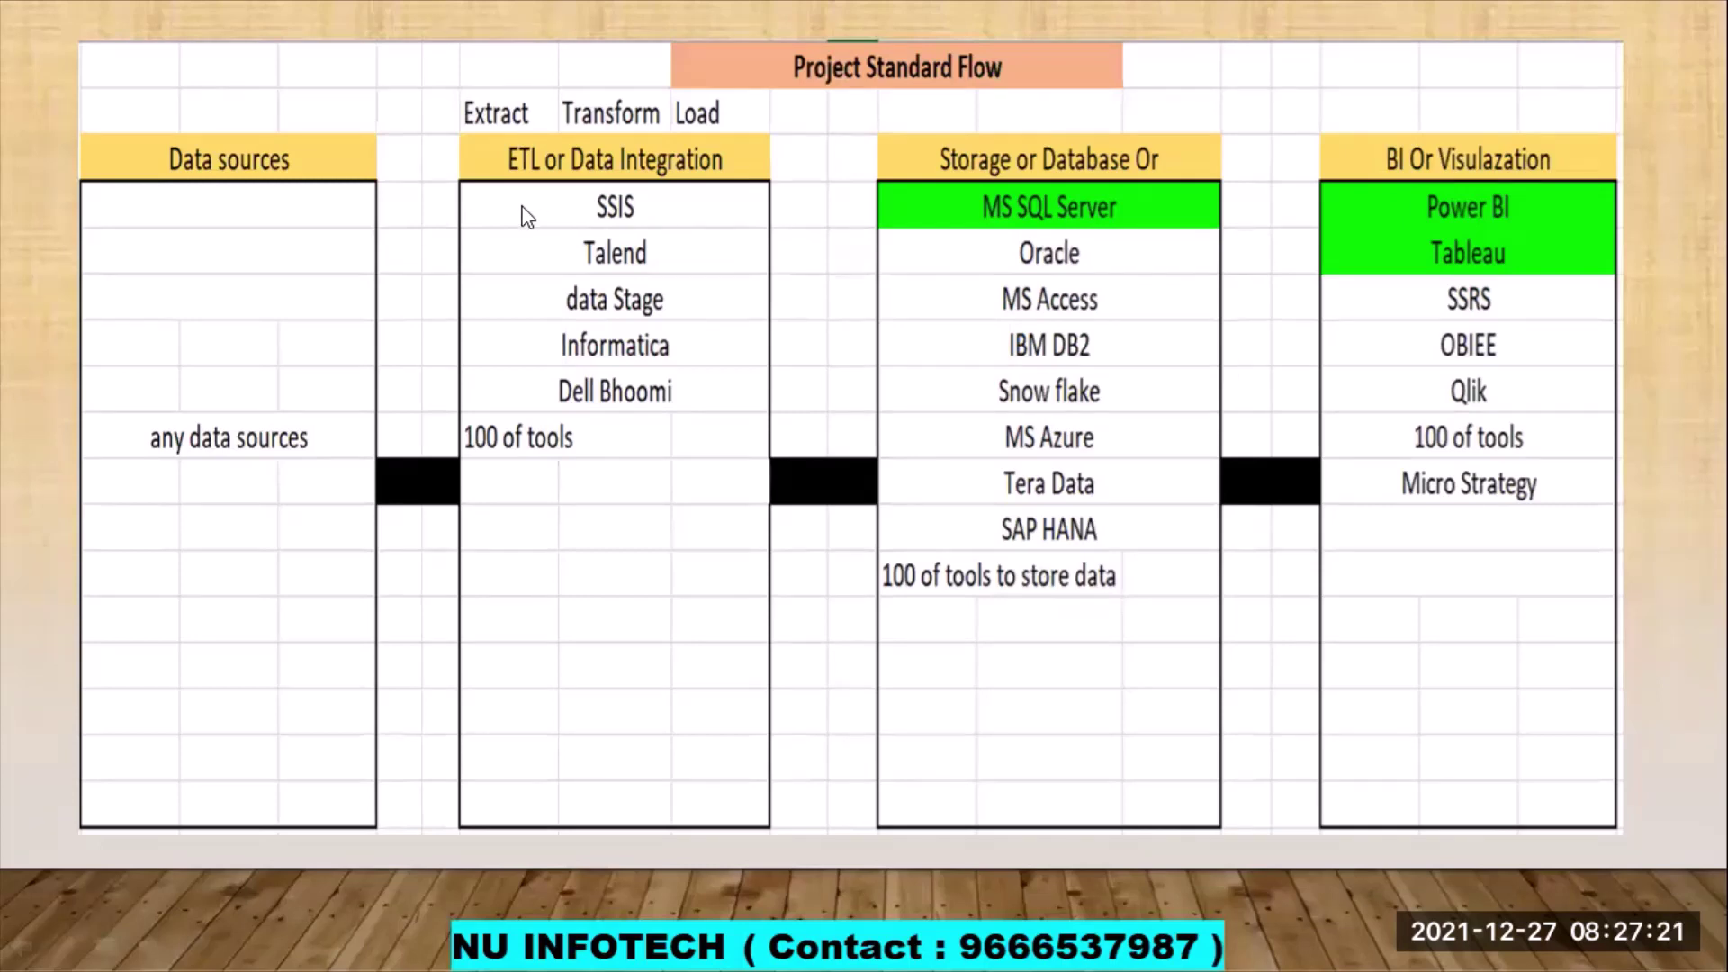
{"action": "key", "text": "alt+Tab"}
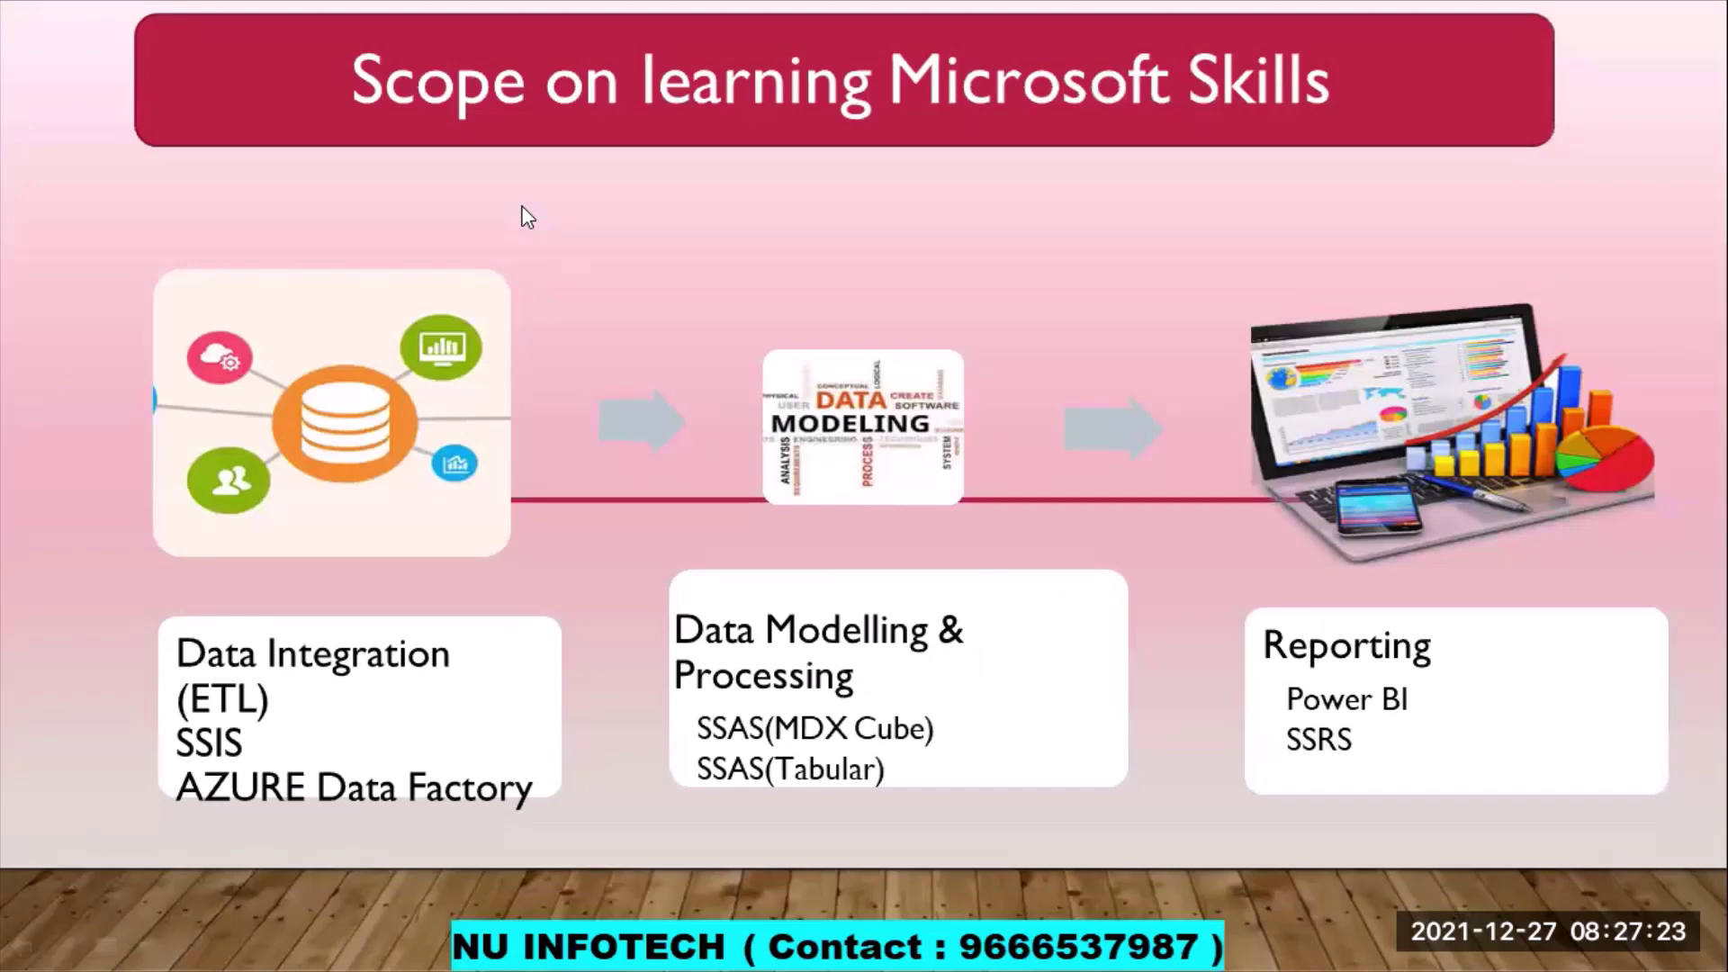